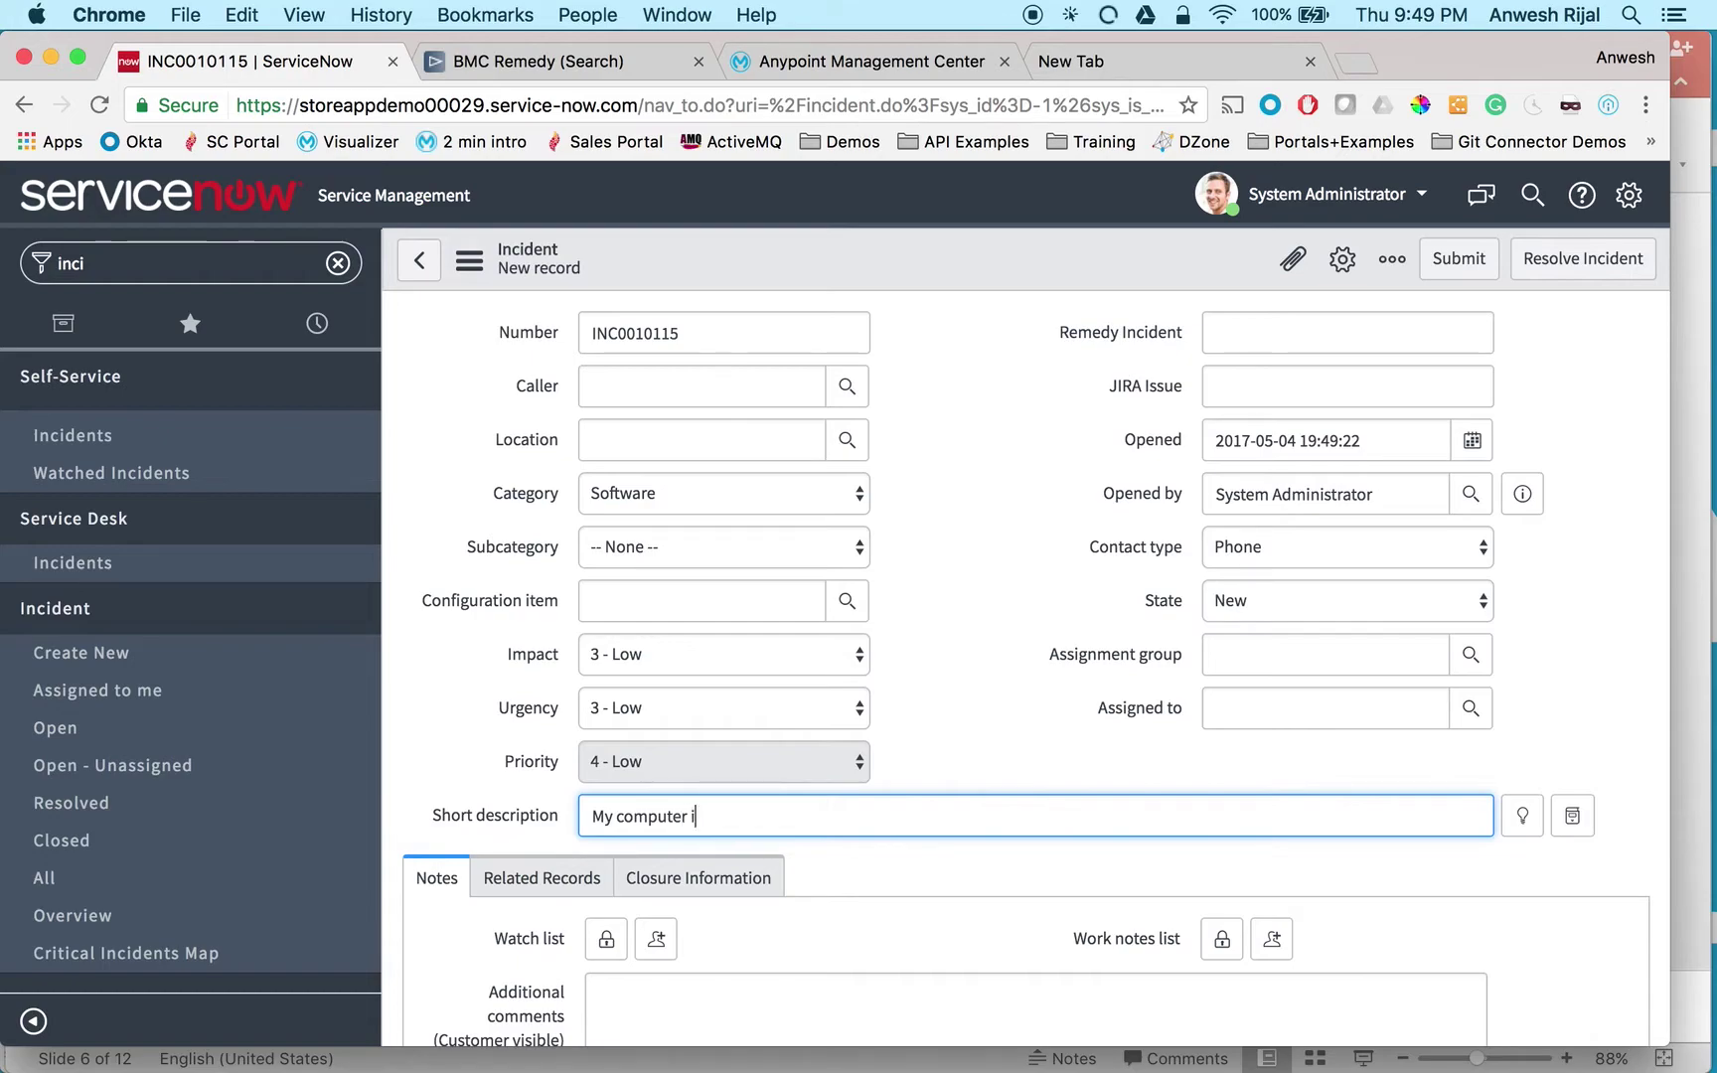
# - Complete the new incident with the short description "My computer is very slow." and the category Remedy, and save the record
pyautogui.write('ow.')
pyautogui.click(811, 496)
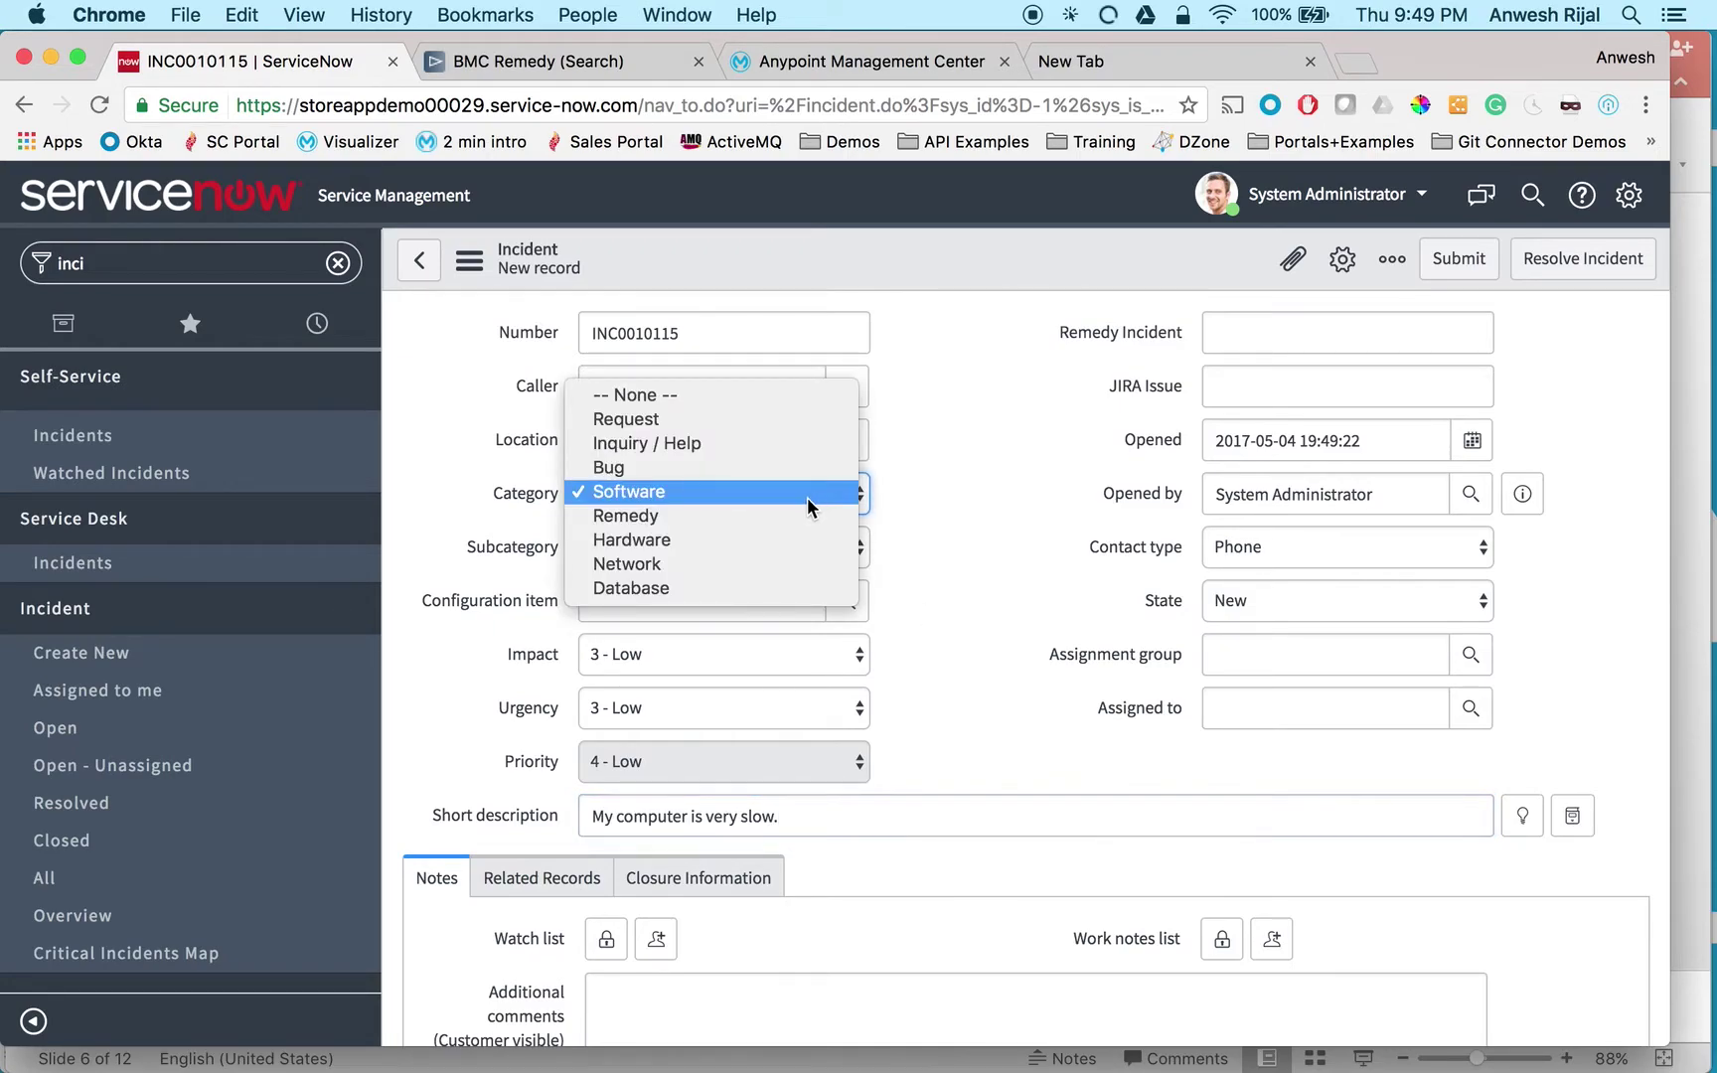
pyautogui.click(787, 514)
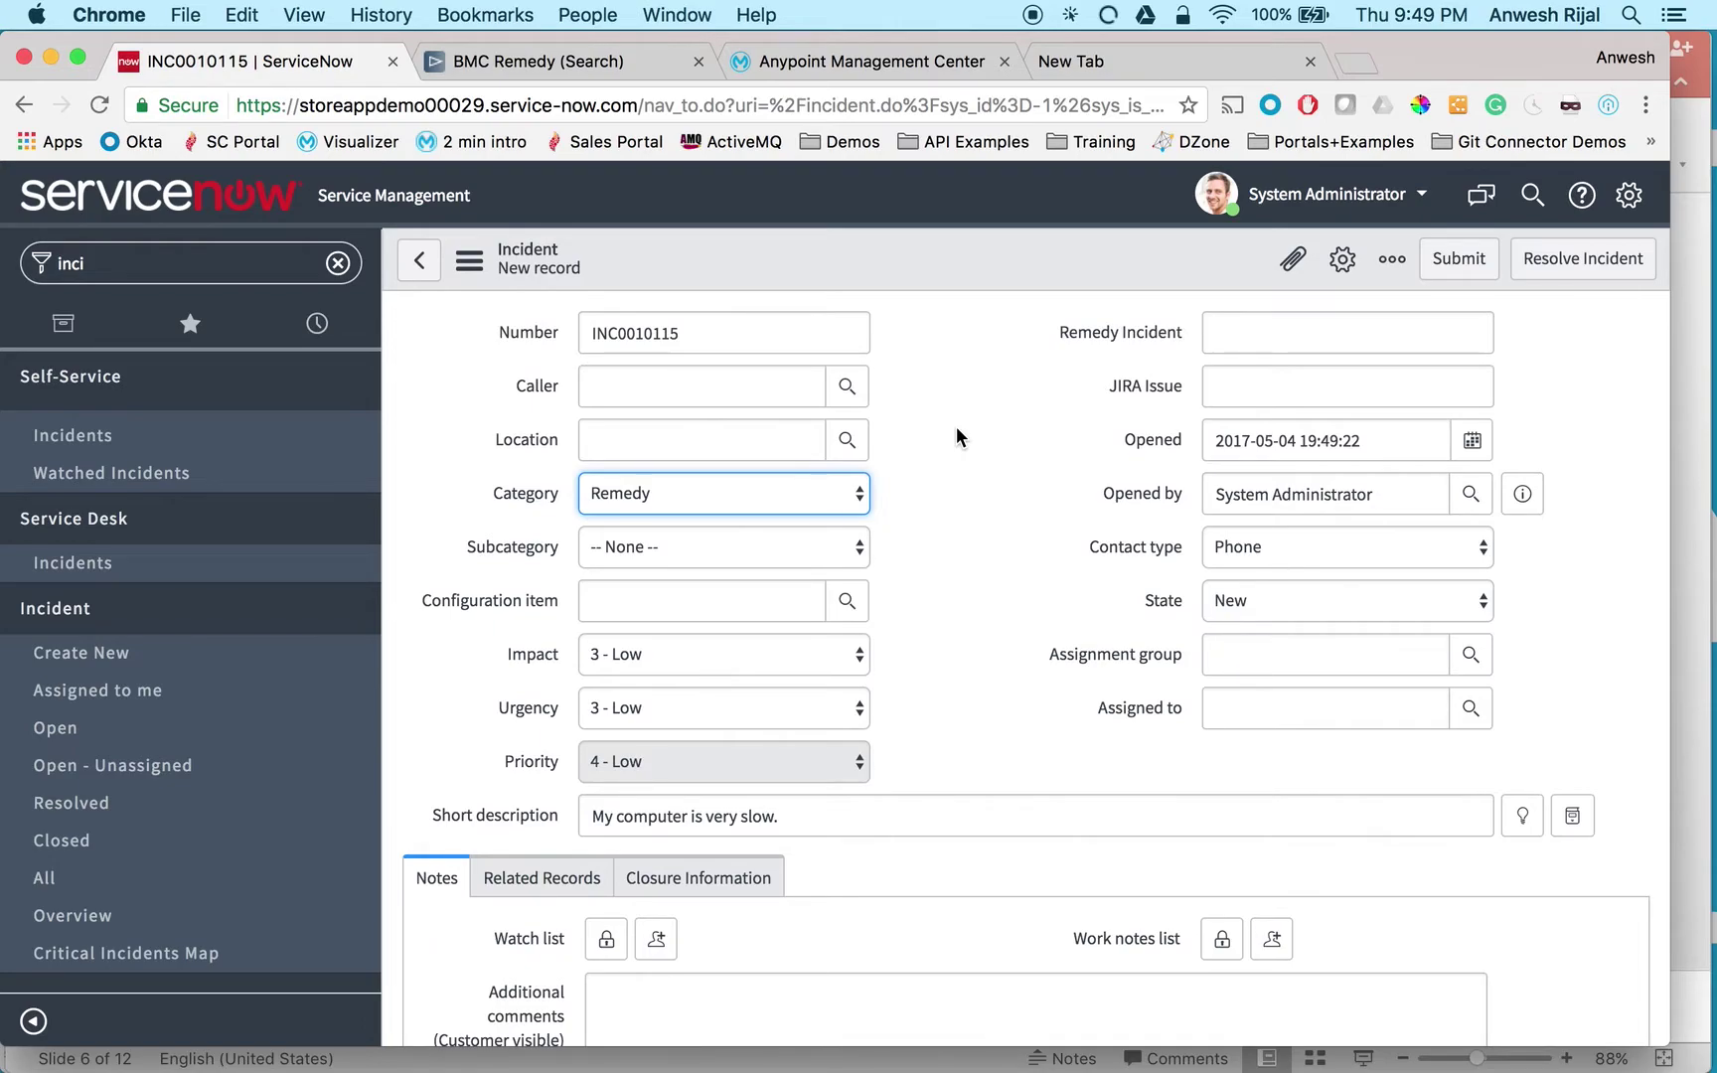
pyautogui.rightClick(921, 260)
pyautogui.click(970, 282)
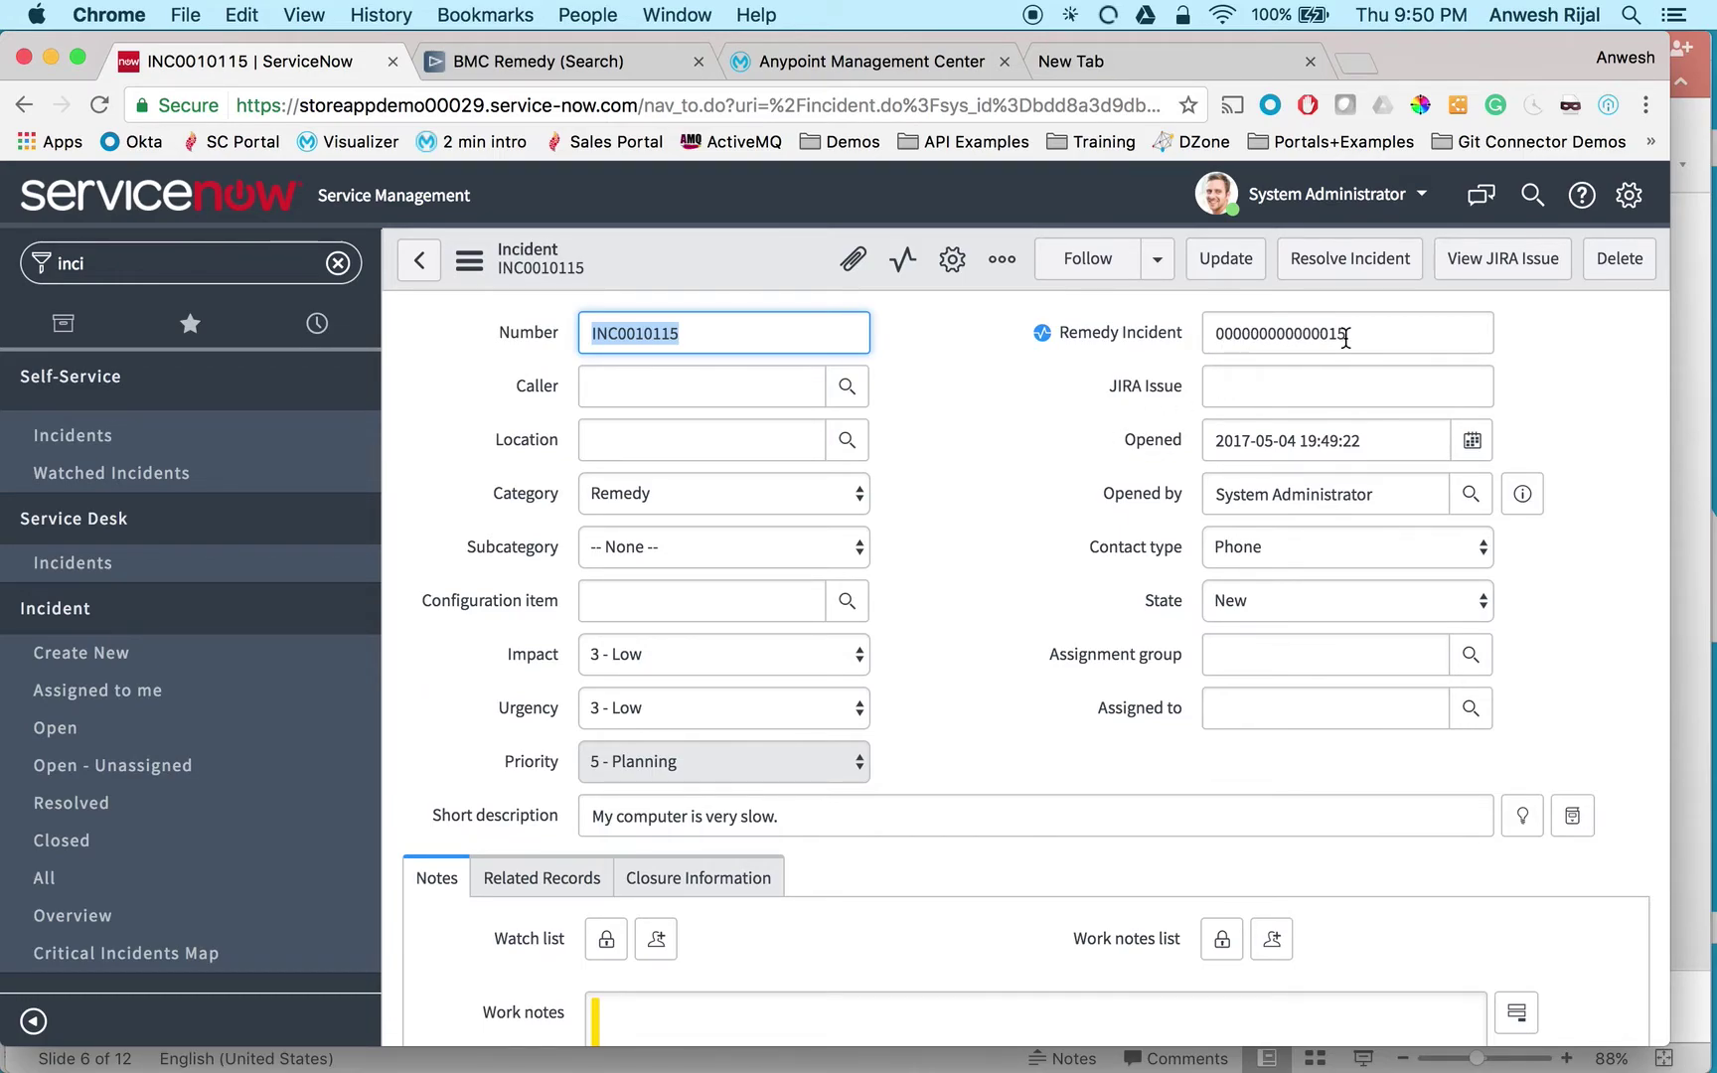
# - Switch to BMC Remedy, refresh the Incident Console, and open the incident "My computer is very slow."
pyautogui.click(609, 68)
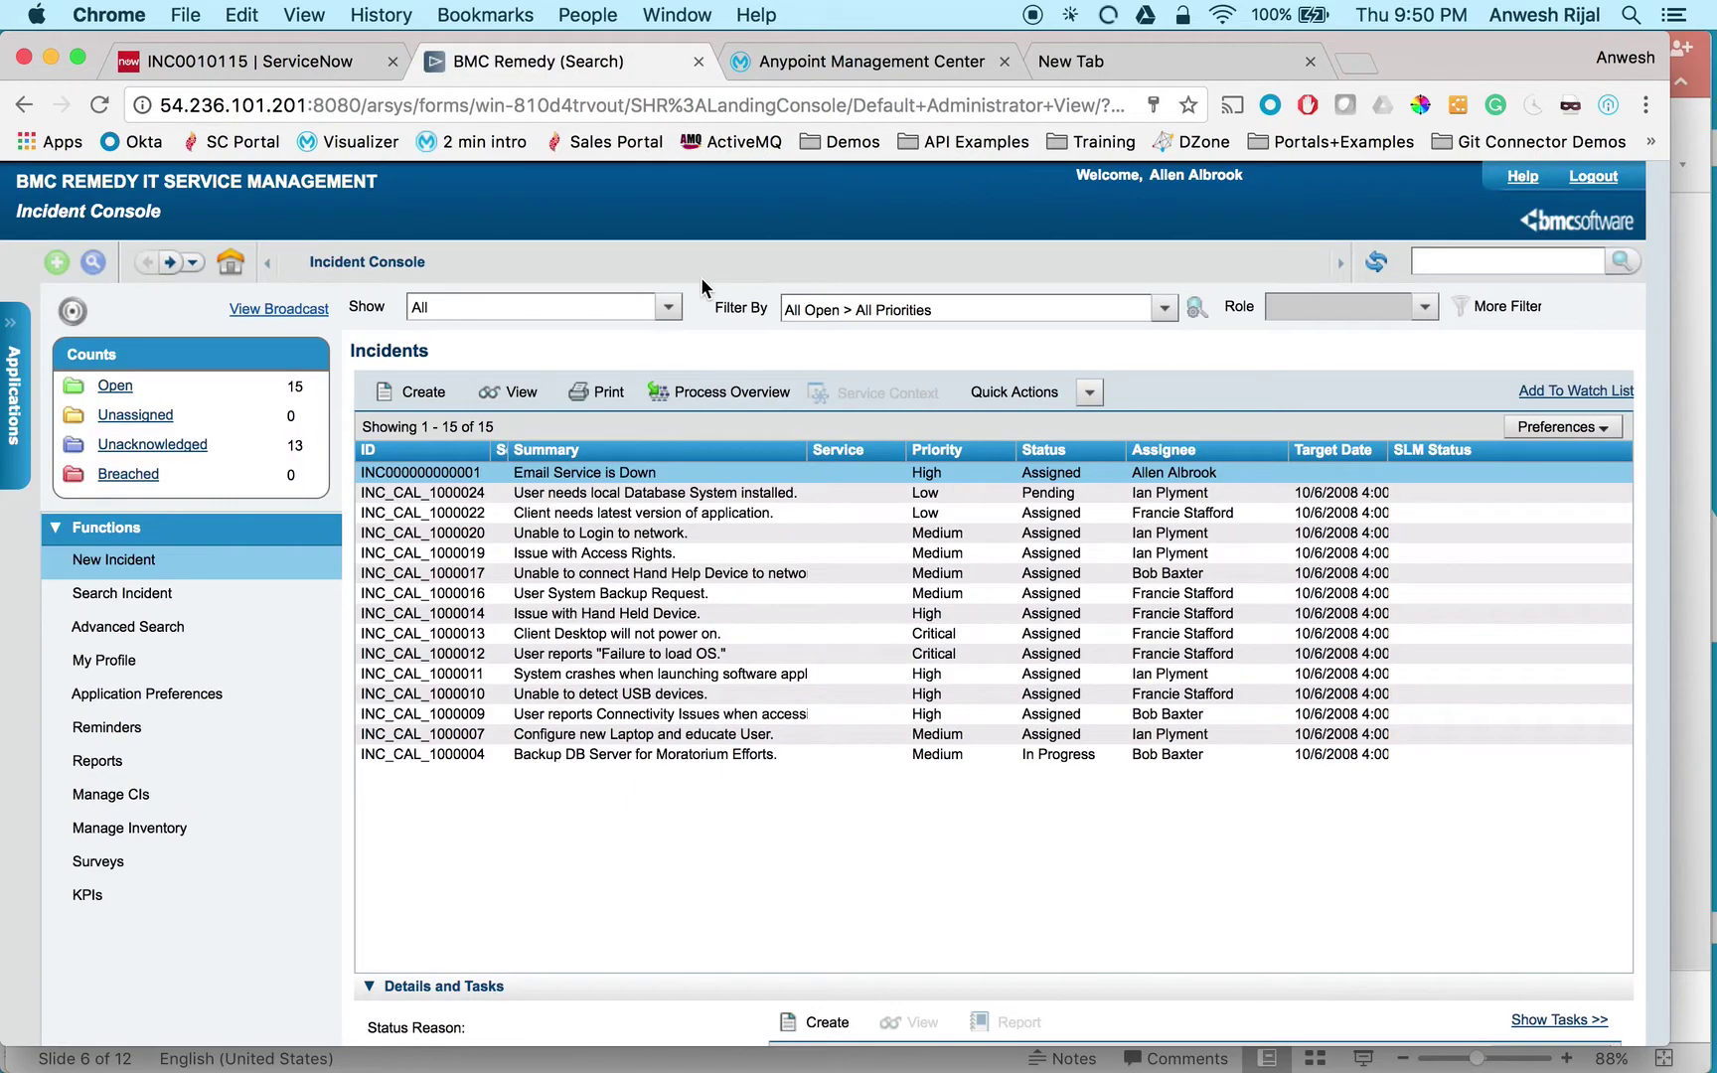
pyautogui.click(1377, 263)
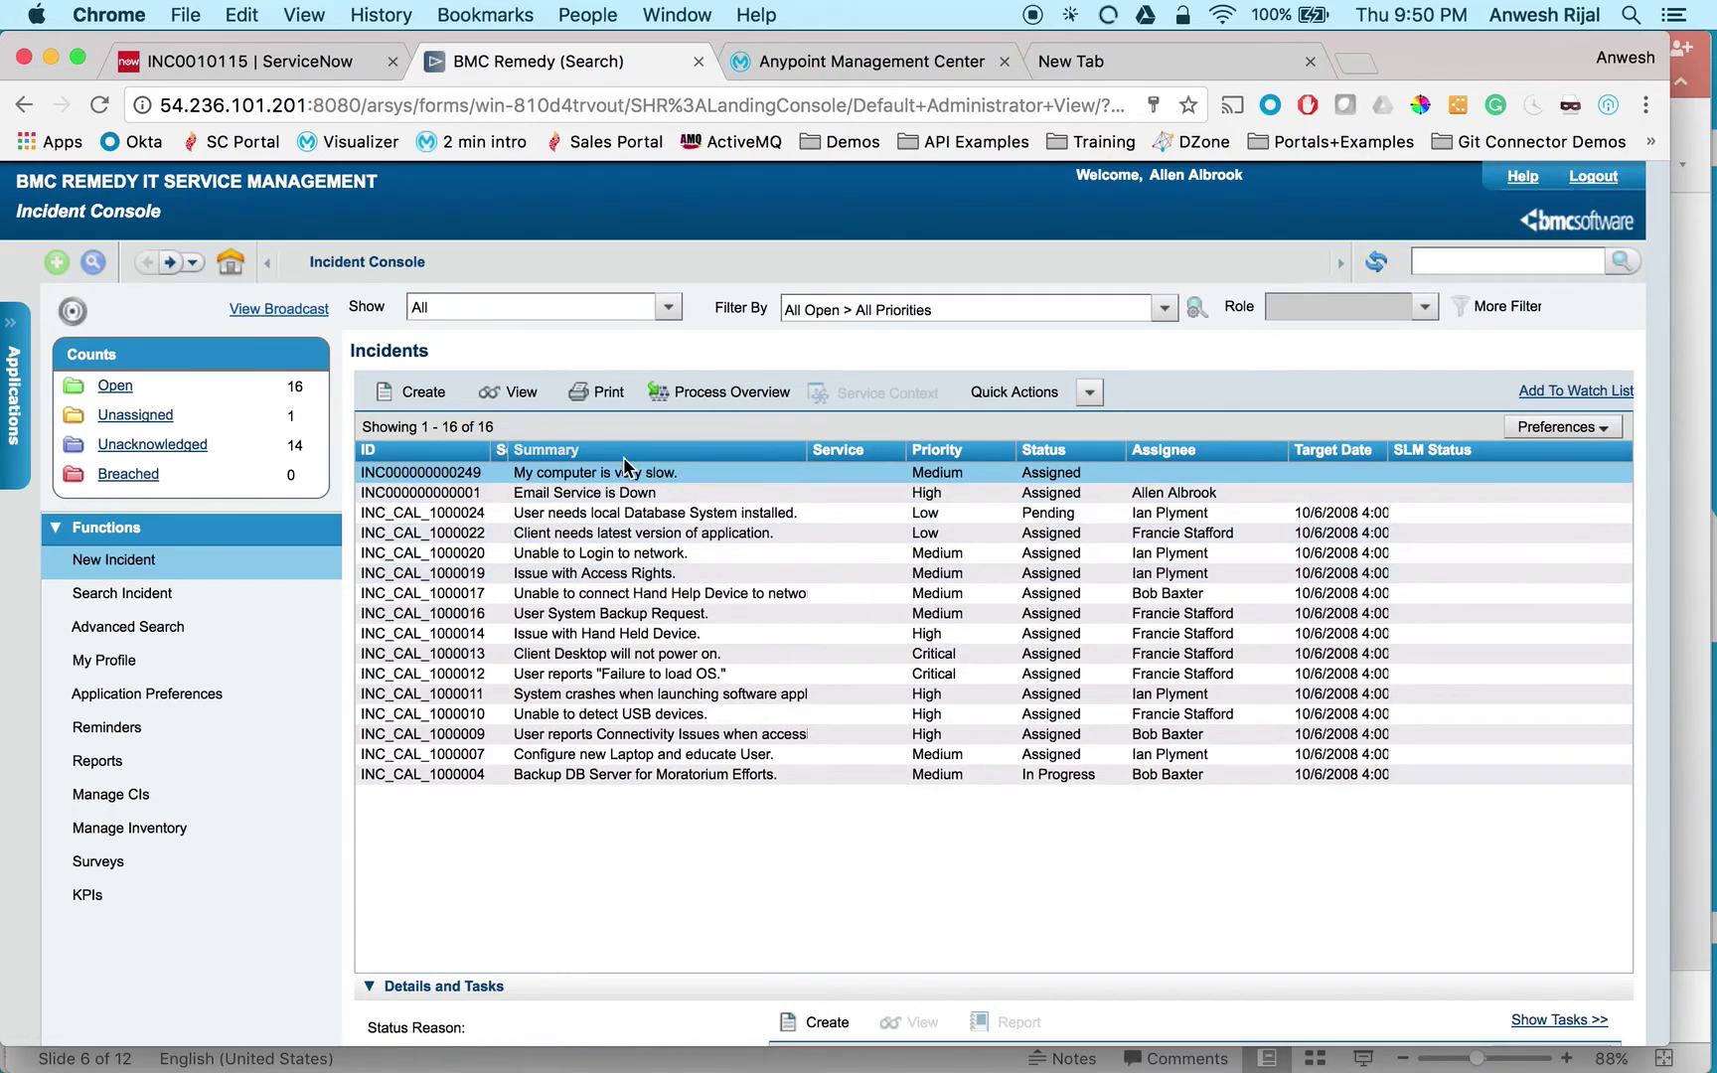
pyautogui.doubleClick(644, 479)
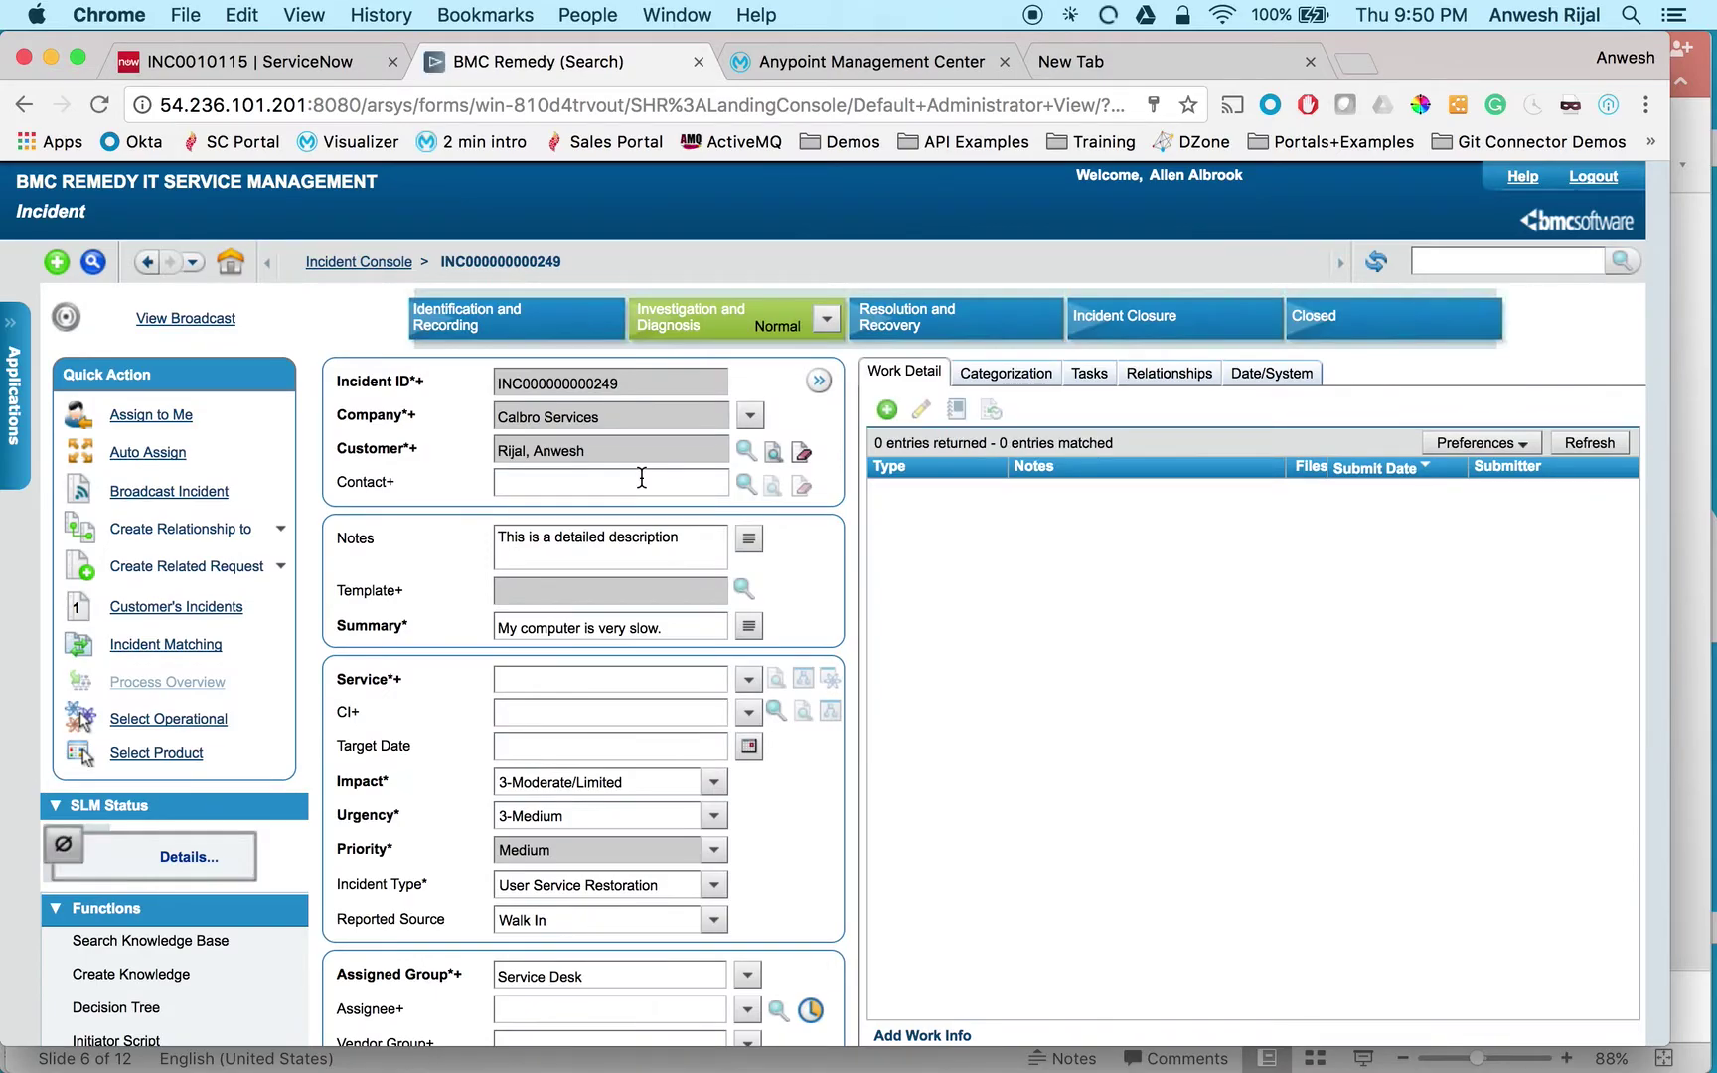
pyautogui.moveTo(619, 382); pyautogui.dragTo(506, 383)
# - Replace the Remedy incident's notes with "Need more info."
pyautogui.moveTo(681, 537); pyautogui.dragTo(478, 538)
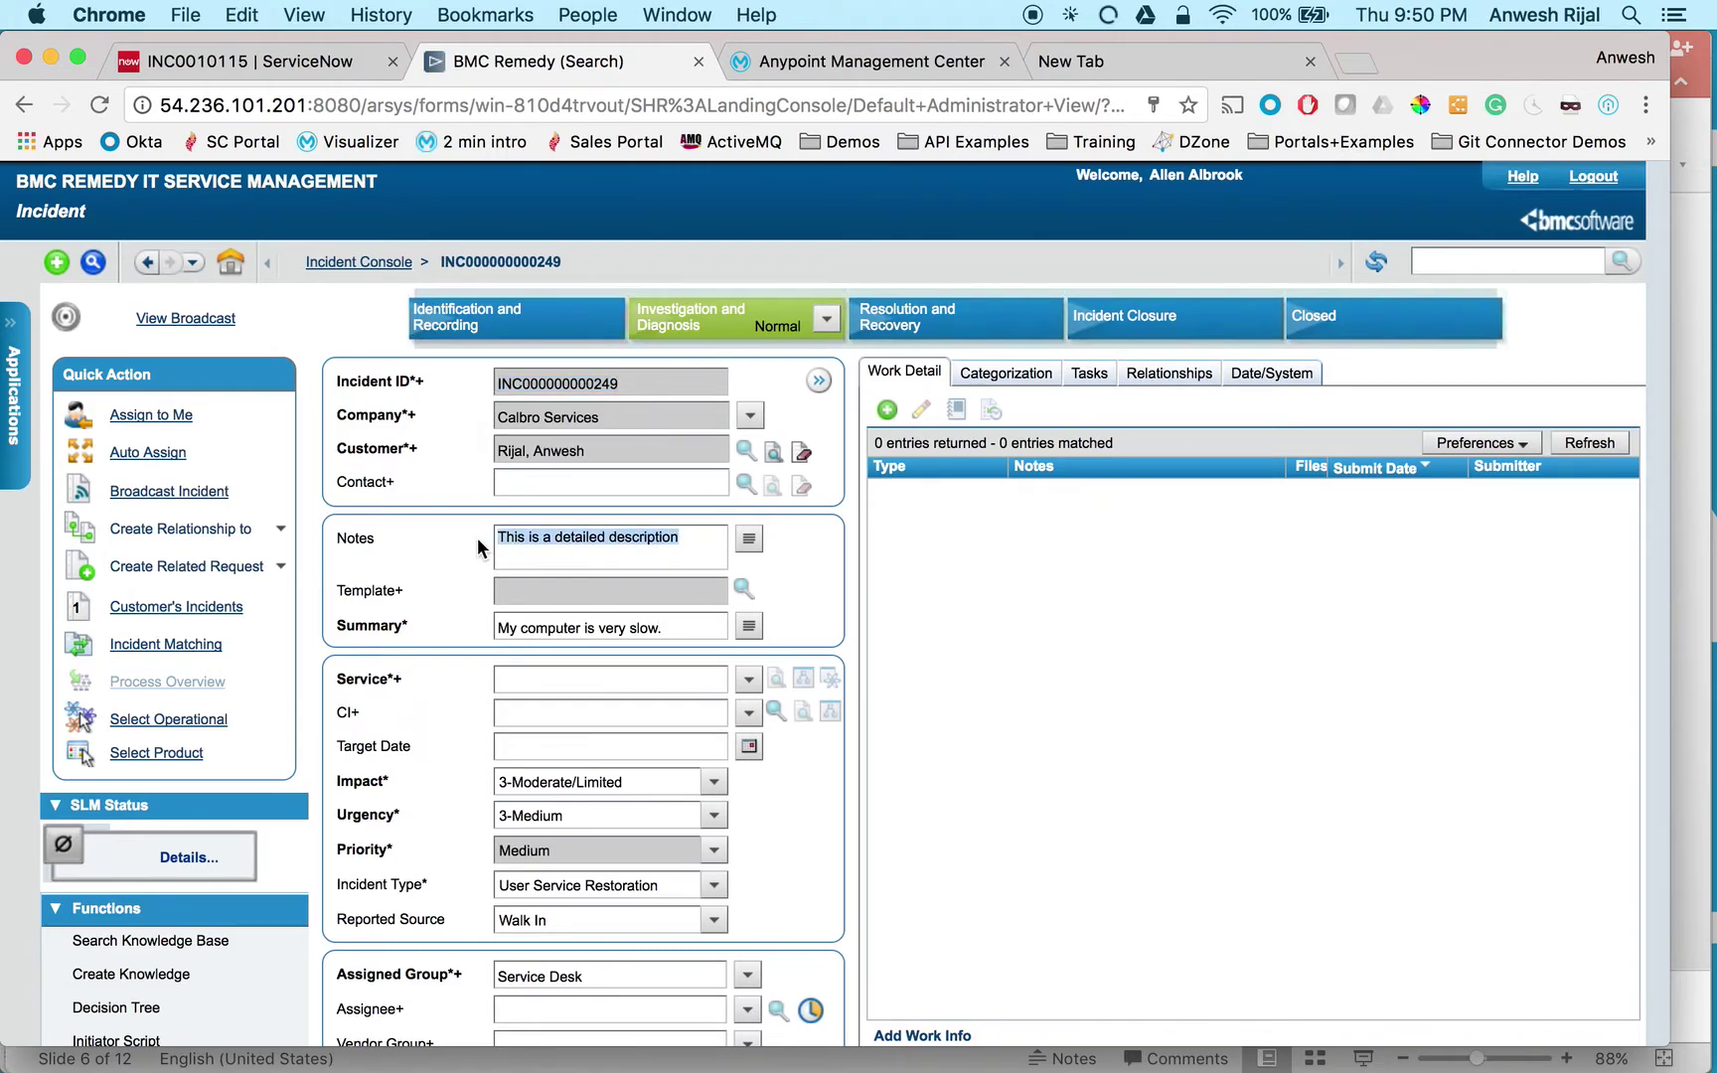
pyautogui.write('COuld')
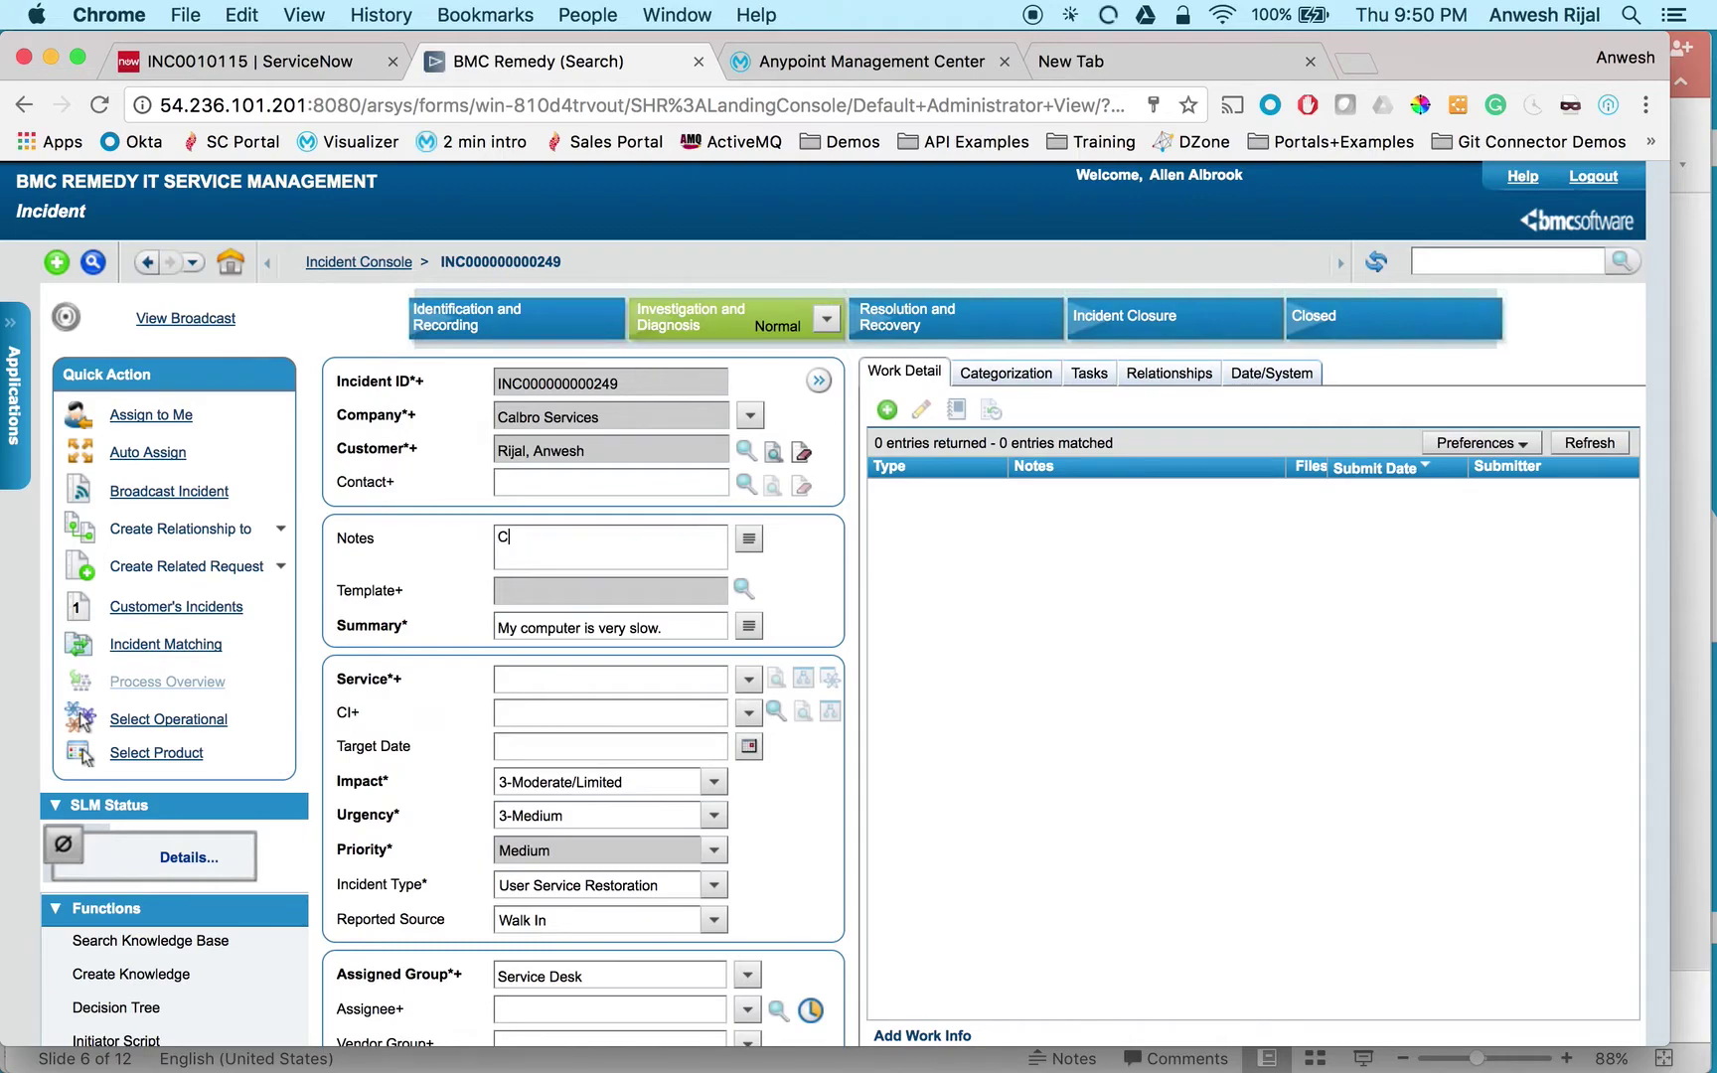
pyautogui.press('BackSpace')
pyautogui.press('BackSpace')
pyautogui.press('BackSpace')
pyautogui.press('BackSpace')
pyautogui.write('oul')
pyautogui.press('super+a')
pyautogui.write('Need more info.')
# - Shorten the incident's summary to "My computer is slow." and save the incident
pyautogui.doubleClick(603, 628)
pyautogui.press('BackSpace')
pyautogui.write('.')
pyautogui.scroll(-5, 654, 633)
pyautogui.click(357, 1029)
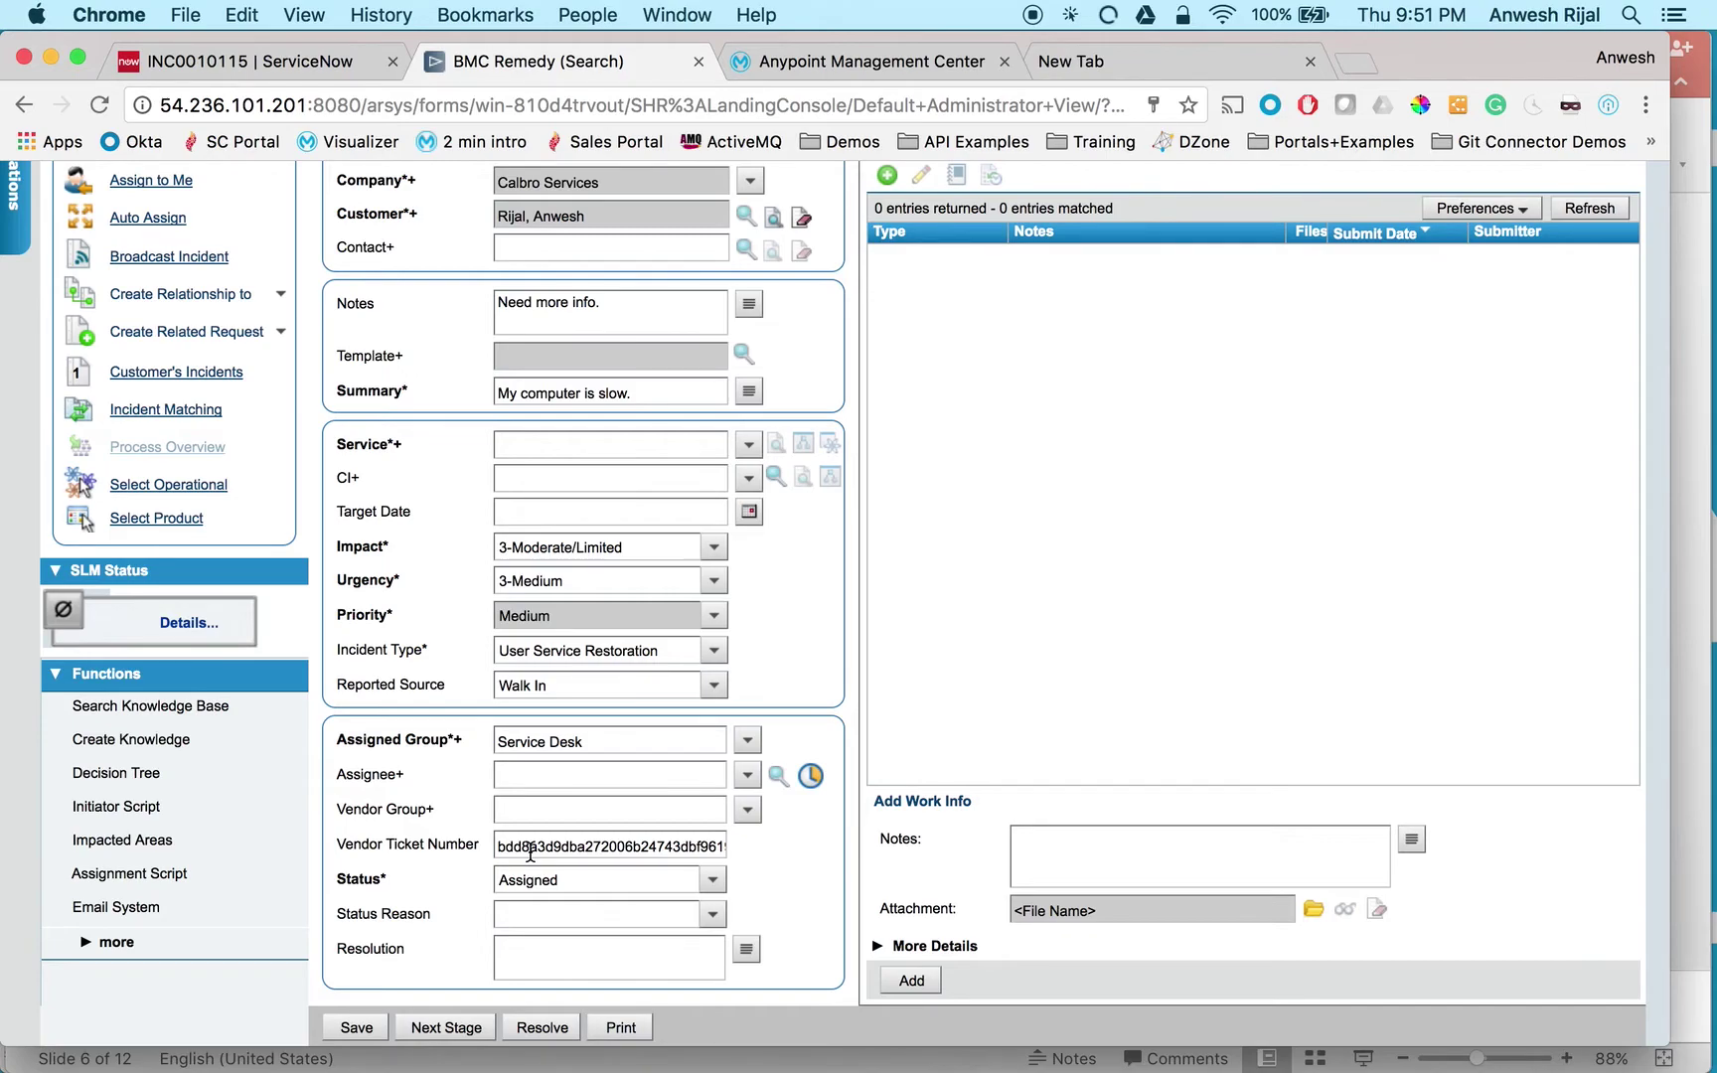
pyautogui.scroll(5, 530, 853)
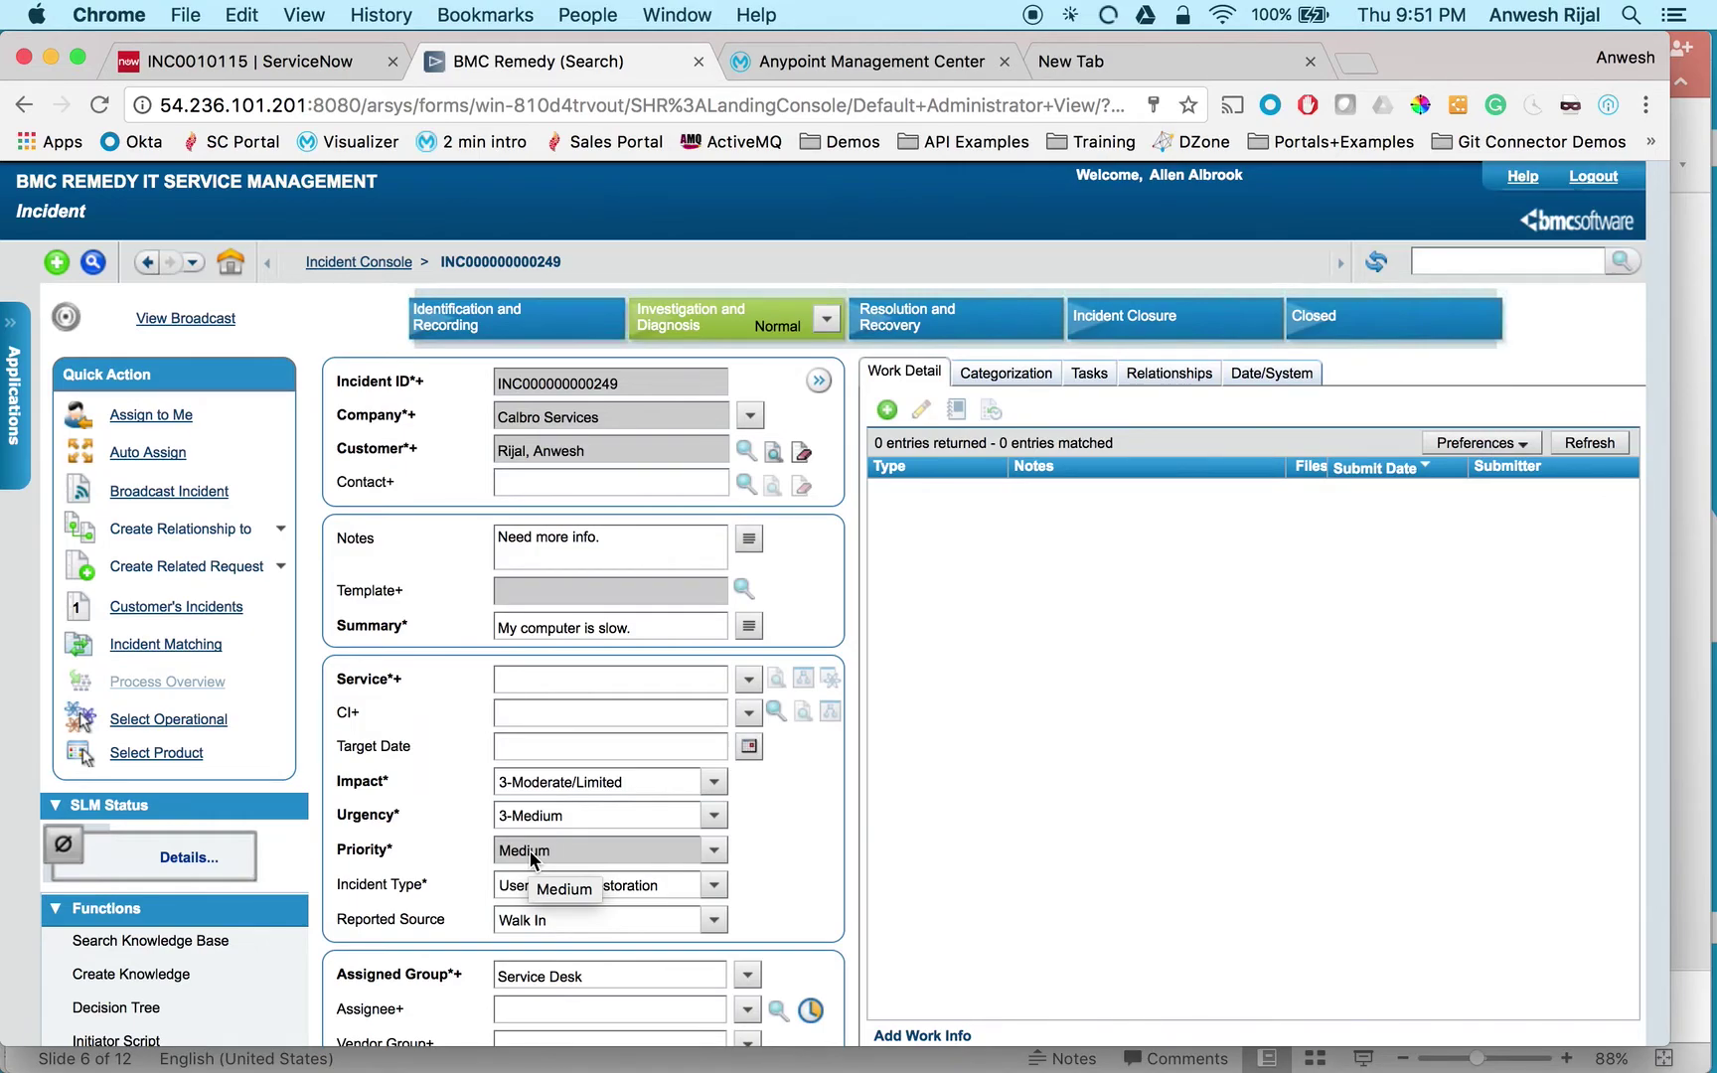
pyautogui.click(1158, 60)
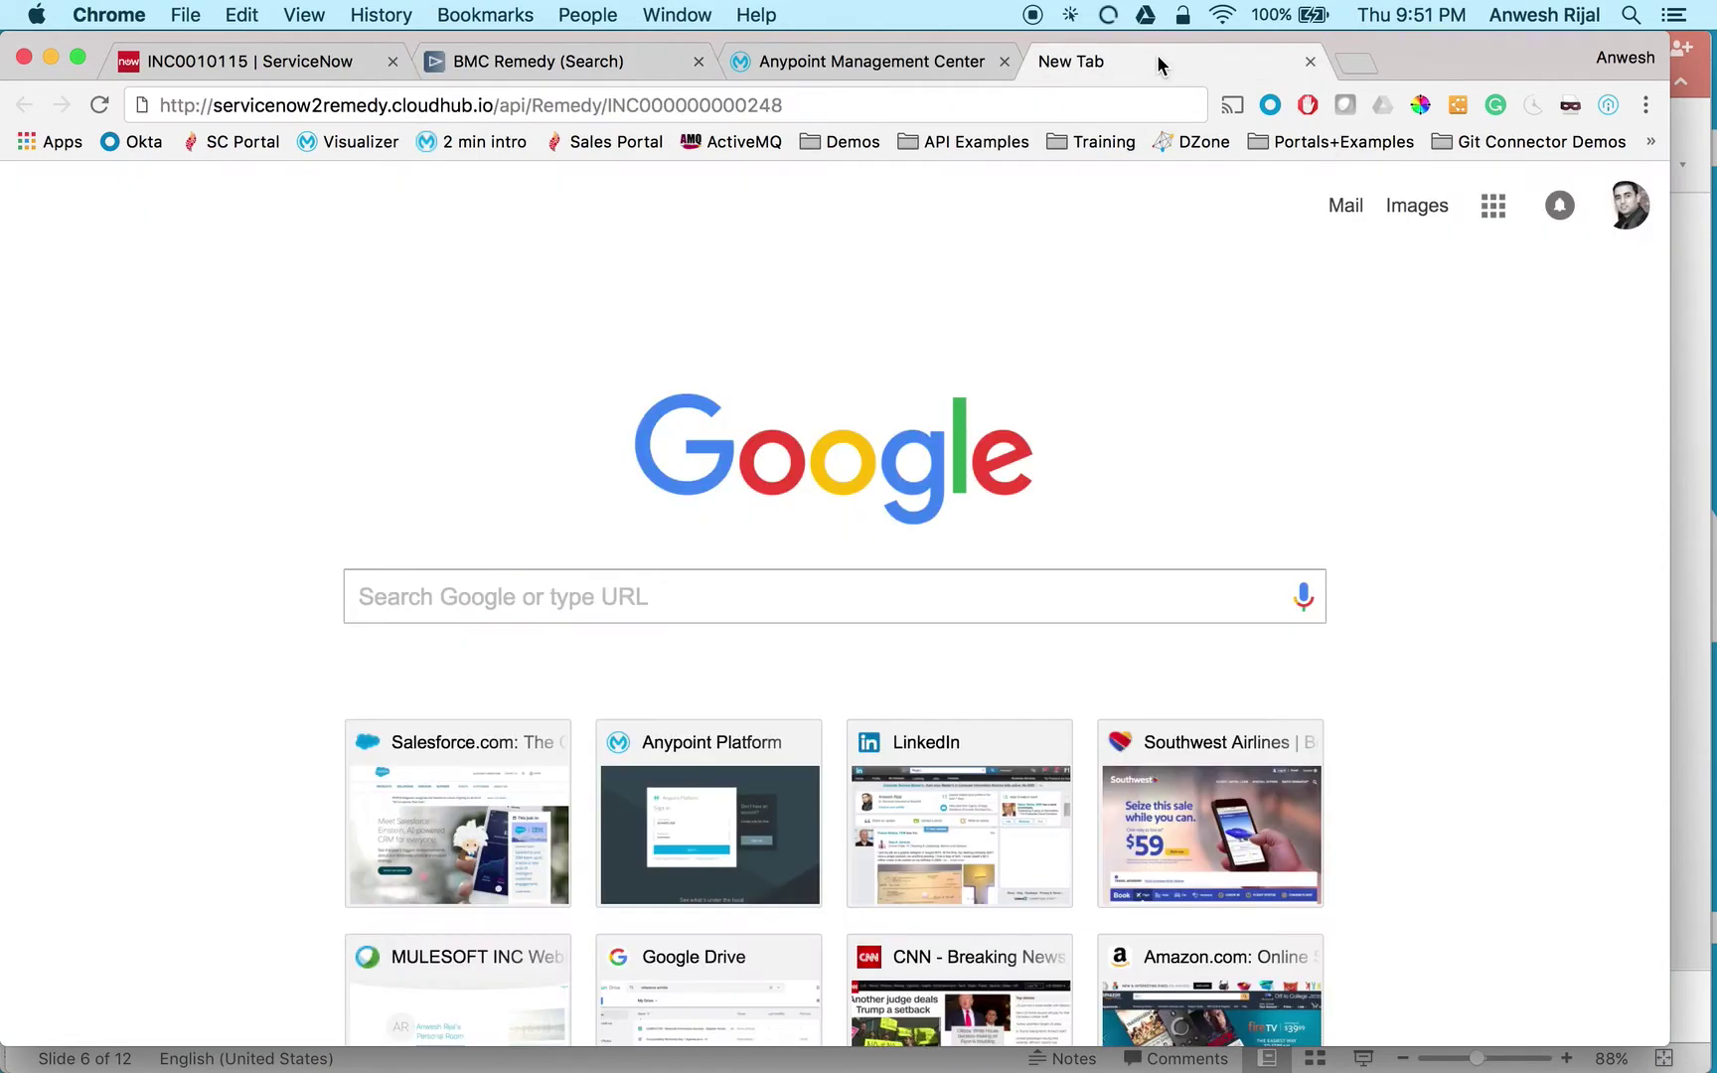
pyautogui.click(626, 61)
pyautogui.click(1049, 55)
pyautogui.press('BackSpace')
pyautogui.press('Return')
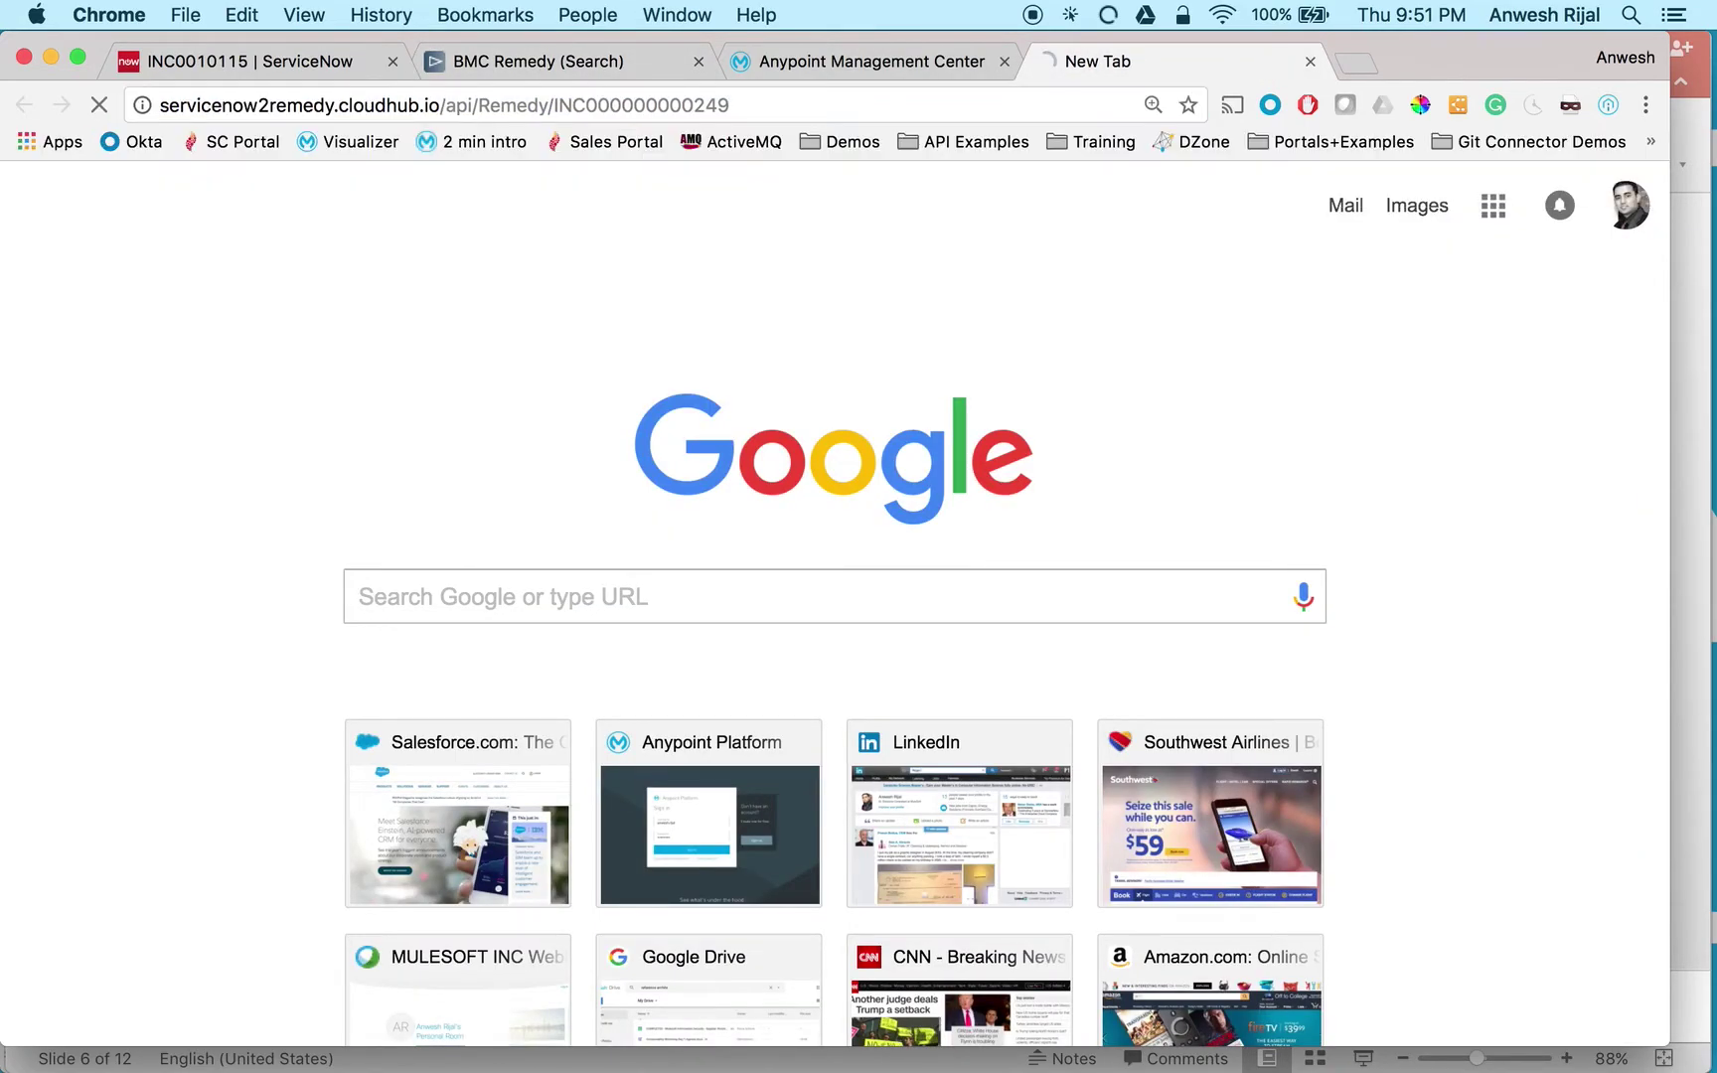
# - Return to the ServiceNow incident and check its short description and latest activity comment against the Remedy edits
pyautogui.click(612, 55)
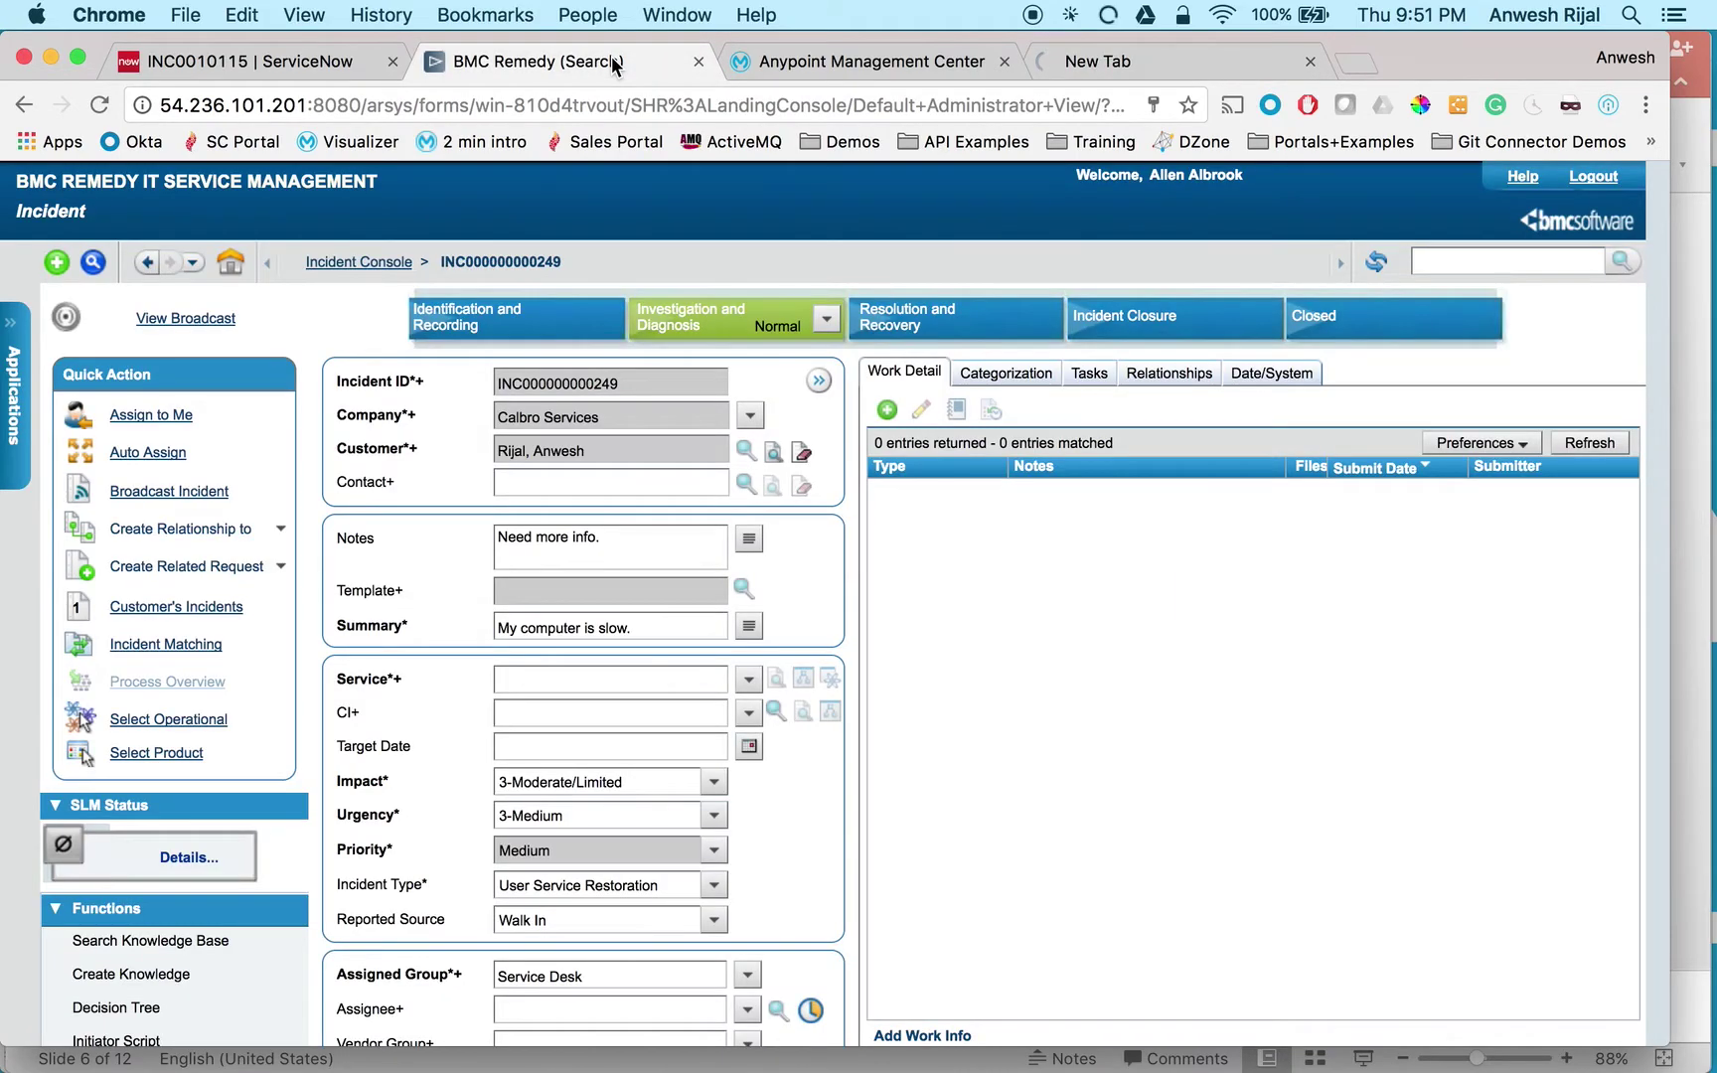
pyautogui.click(327, 65)
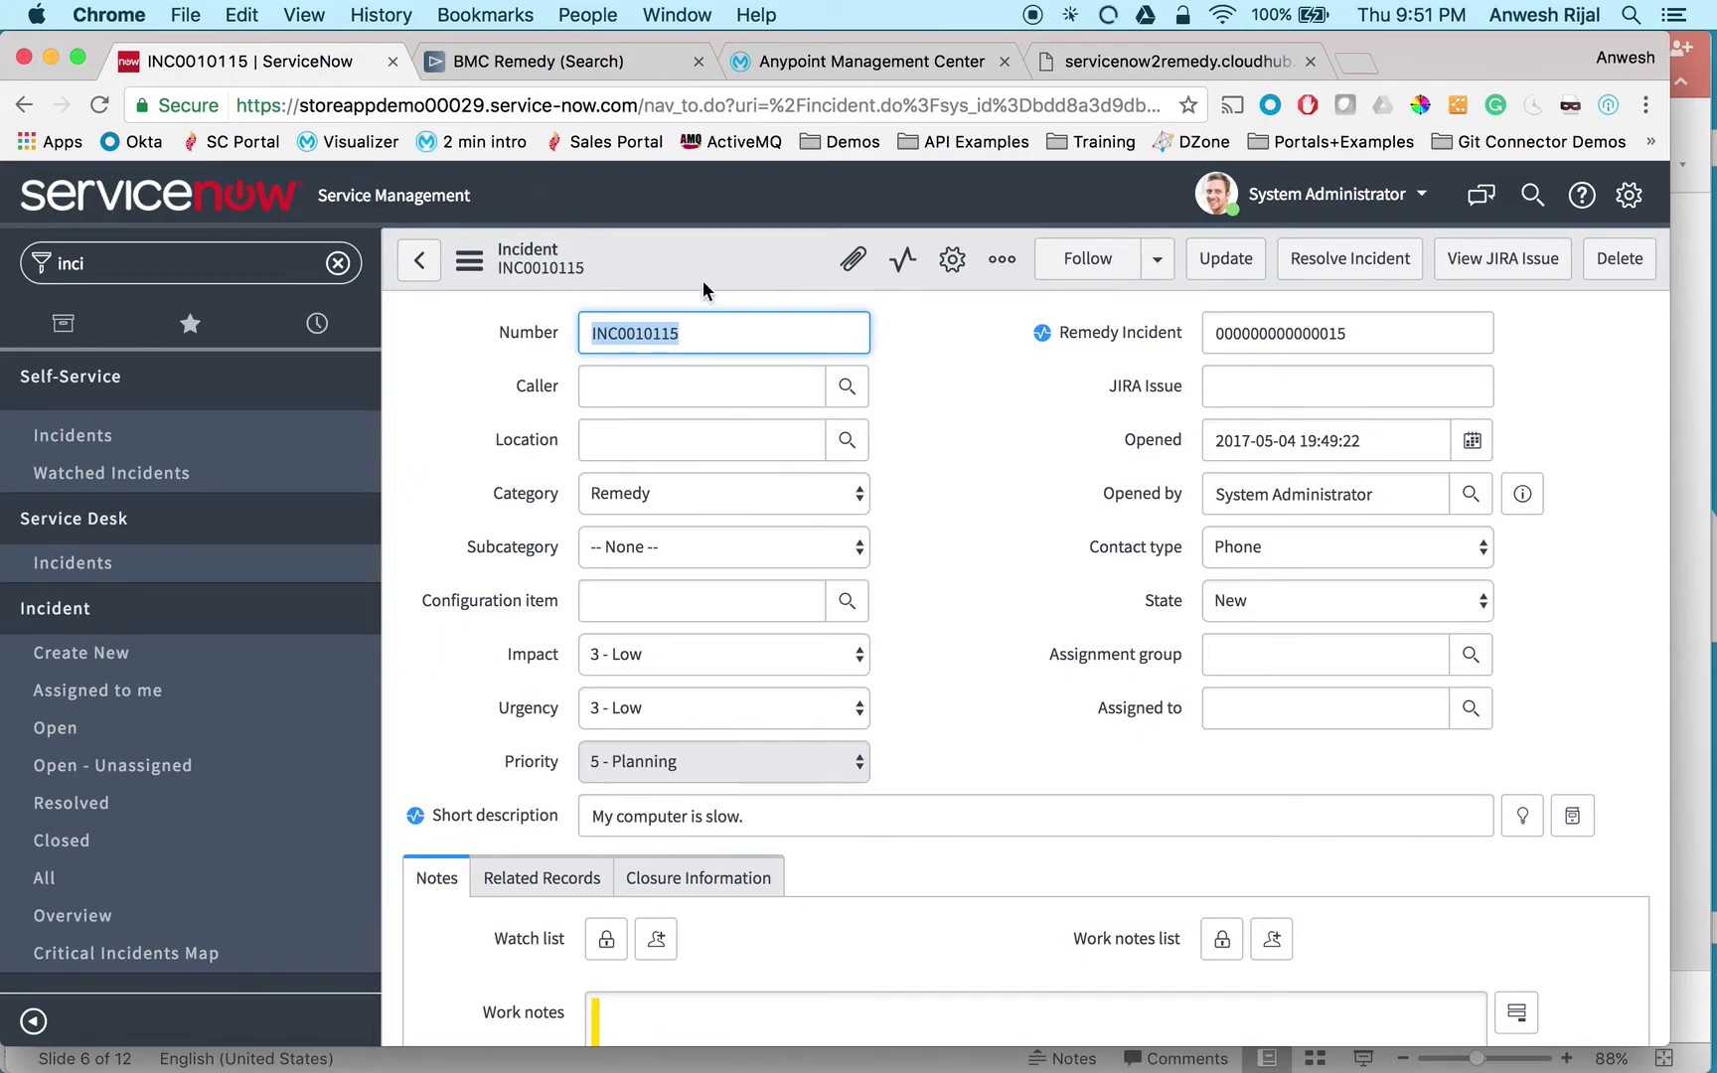
pyautogui.scroll(-2, 996, 554)
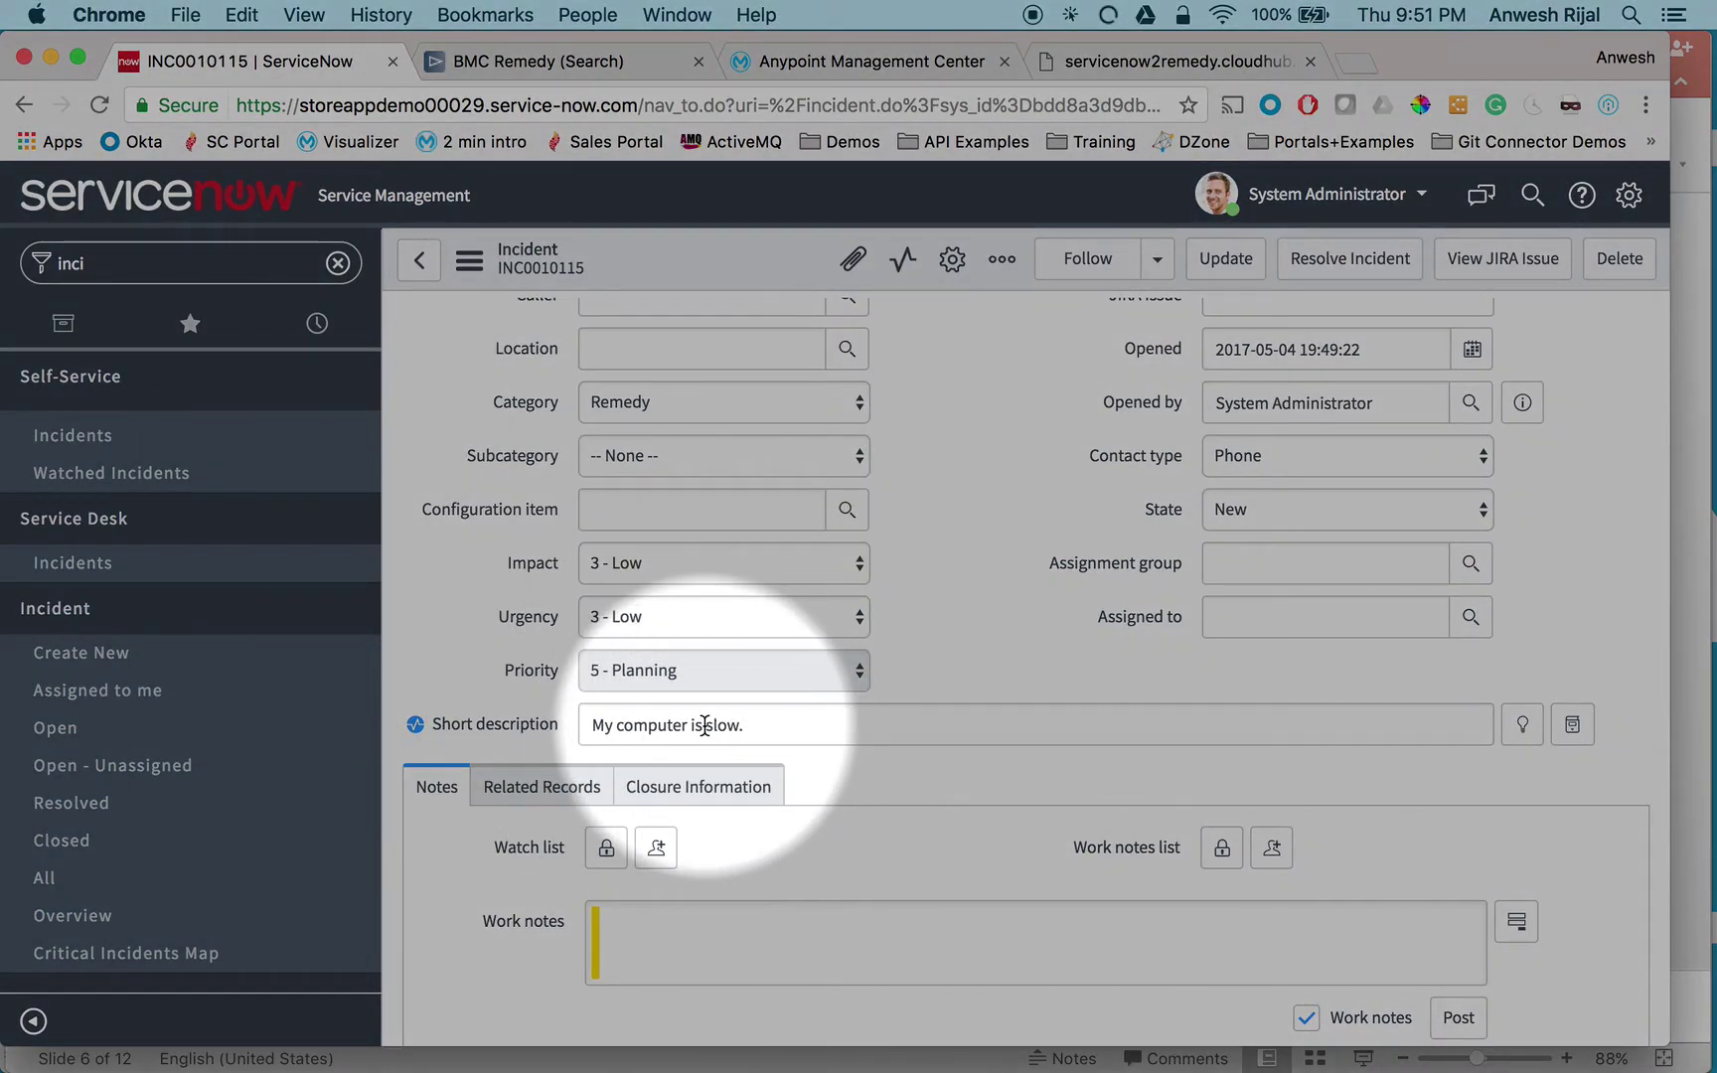
pyautogui.scroll(-5, 704, 724)
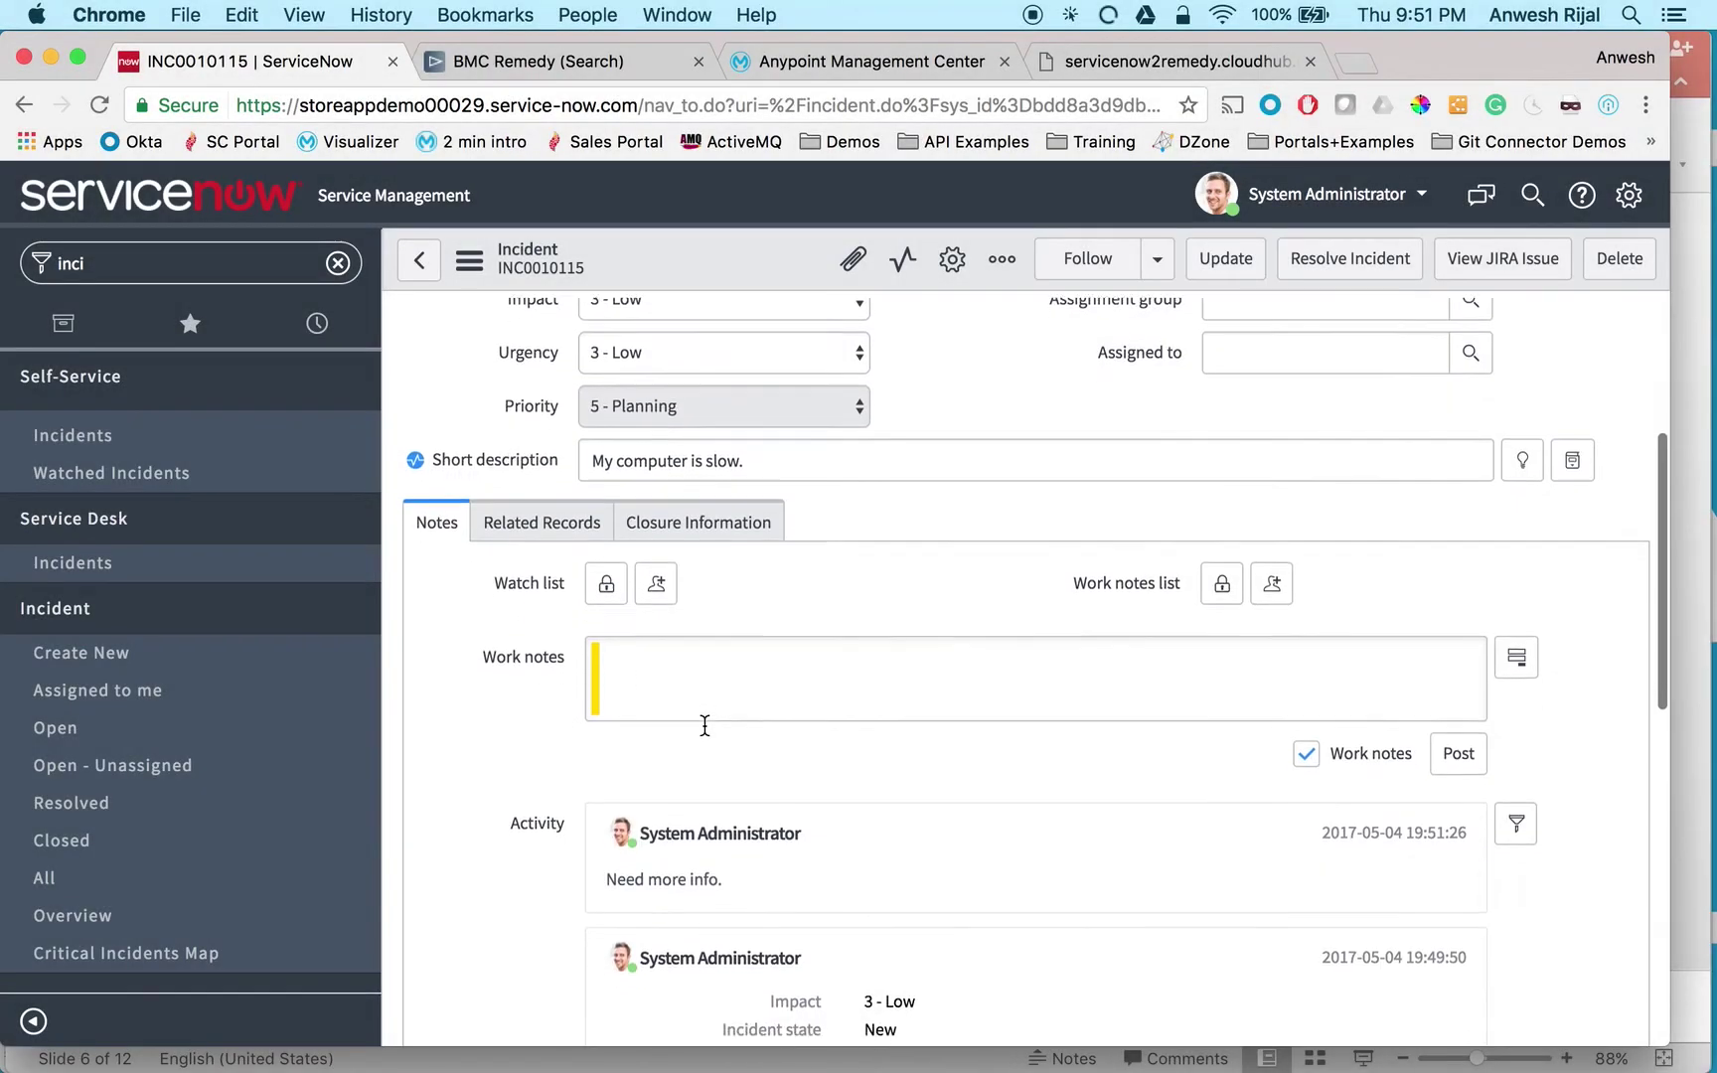
pyautogui.scroll(-1, 704, 724)
pyautogui.moveTo(677, 861); pyautogui.dragTo(610, 862)
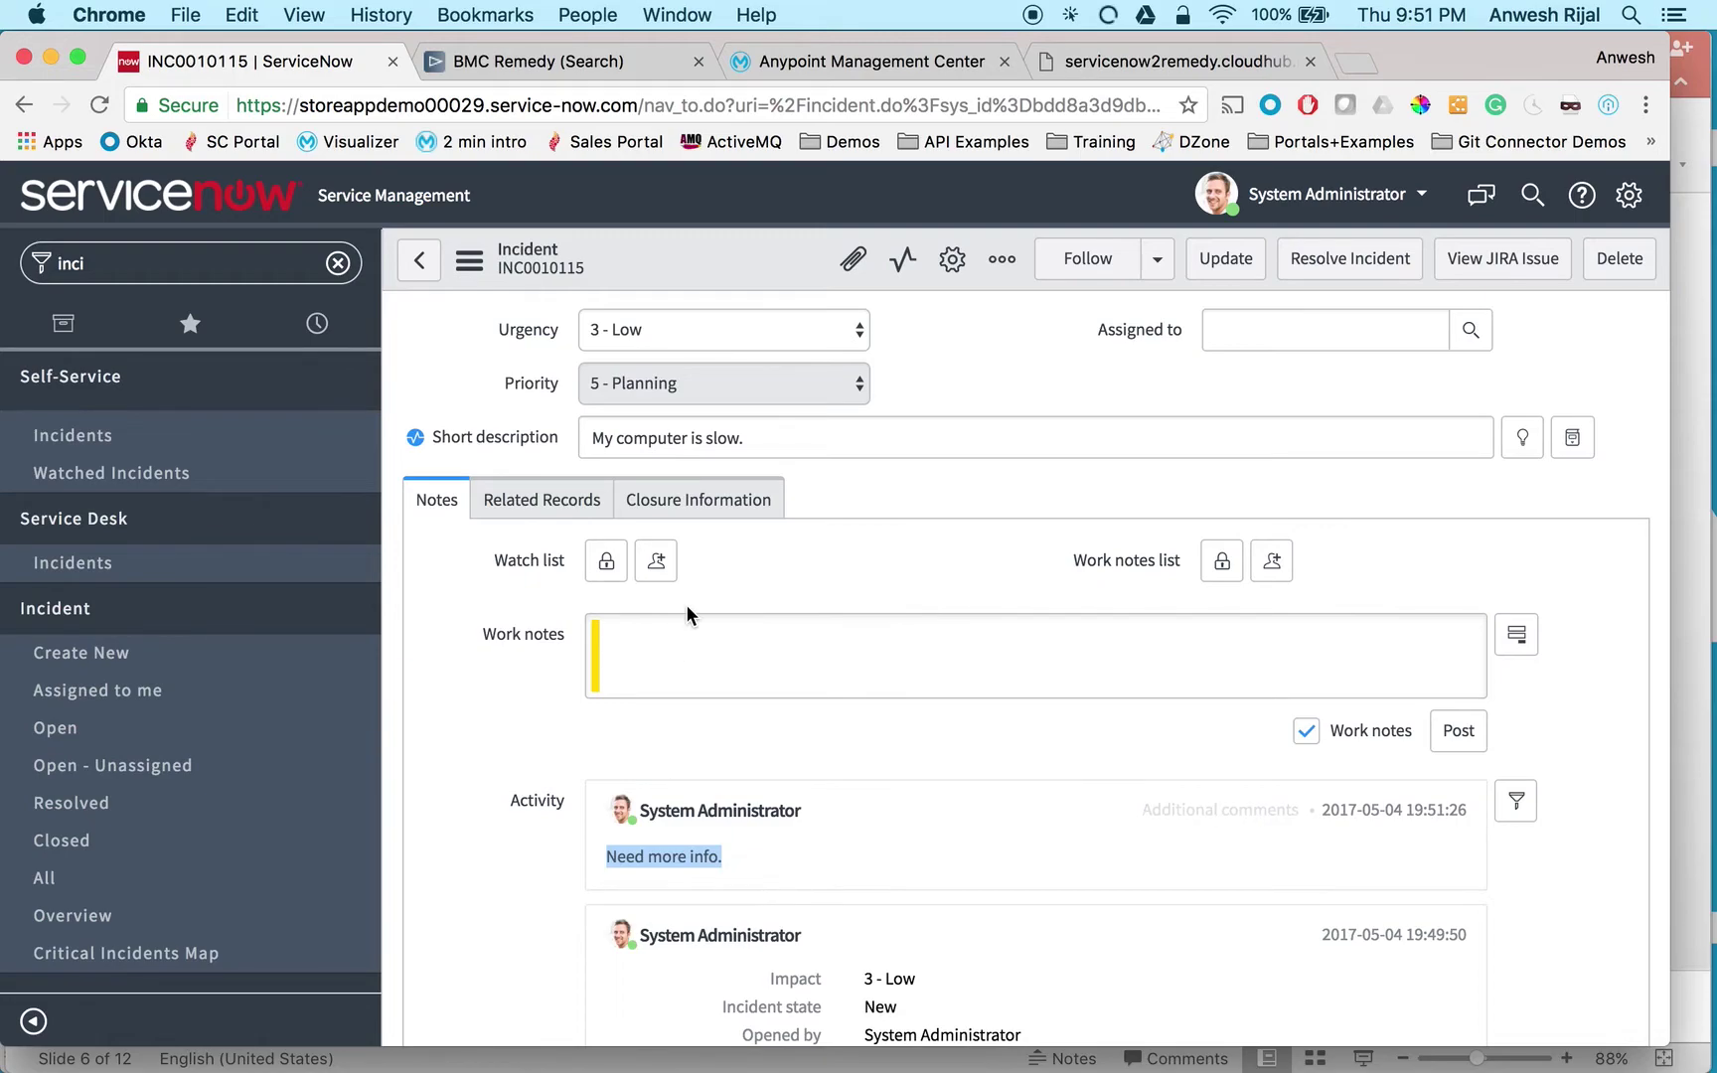
# - Switch to BMC Remedy, assign the incident to the signed-in support user, and set its status to Closed
pyautogui.click(629, 67)
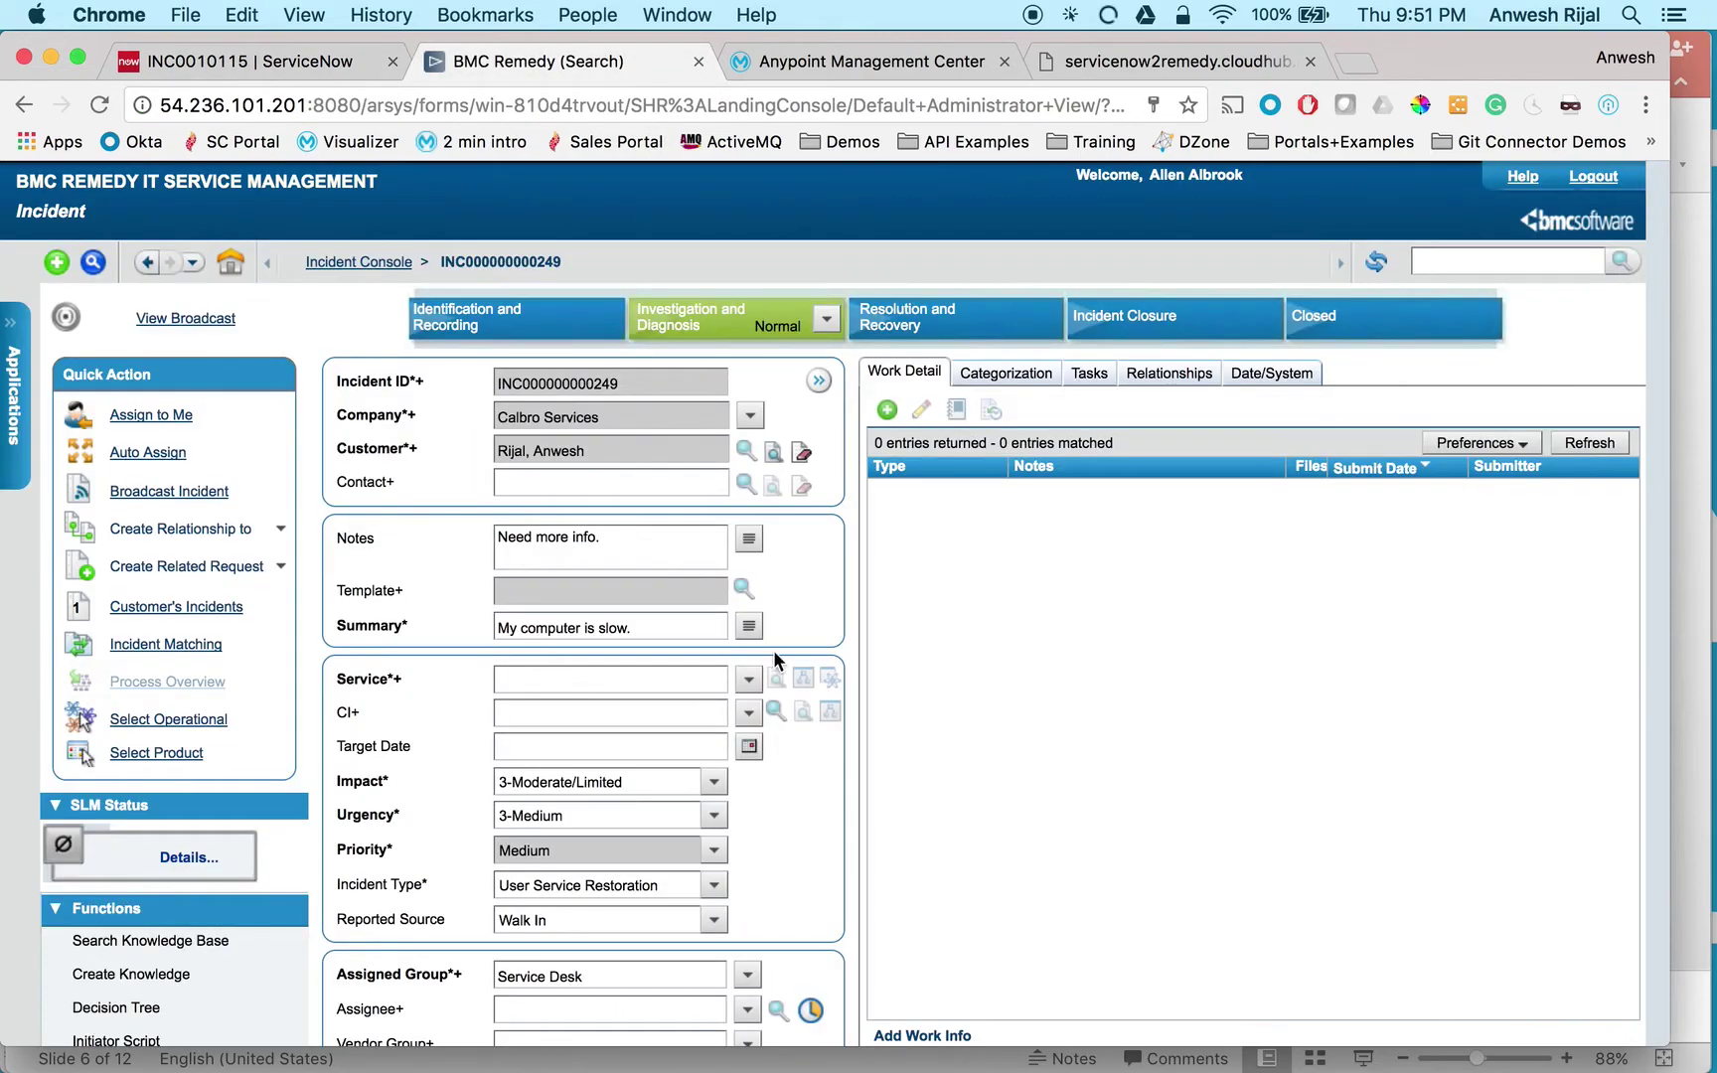
pyautogui.scroll(-5, 713, 815)
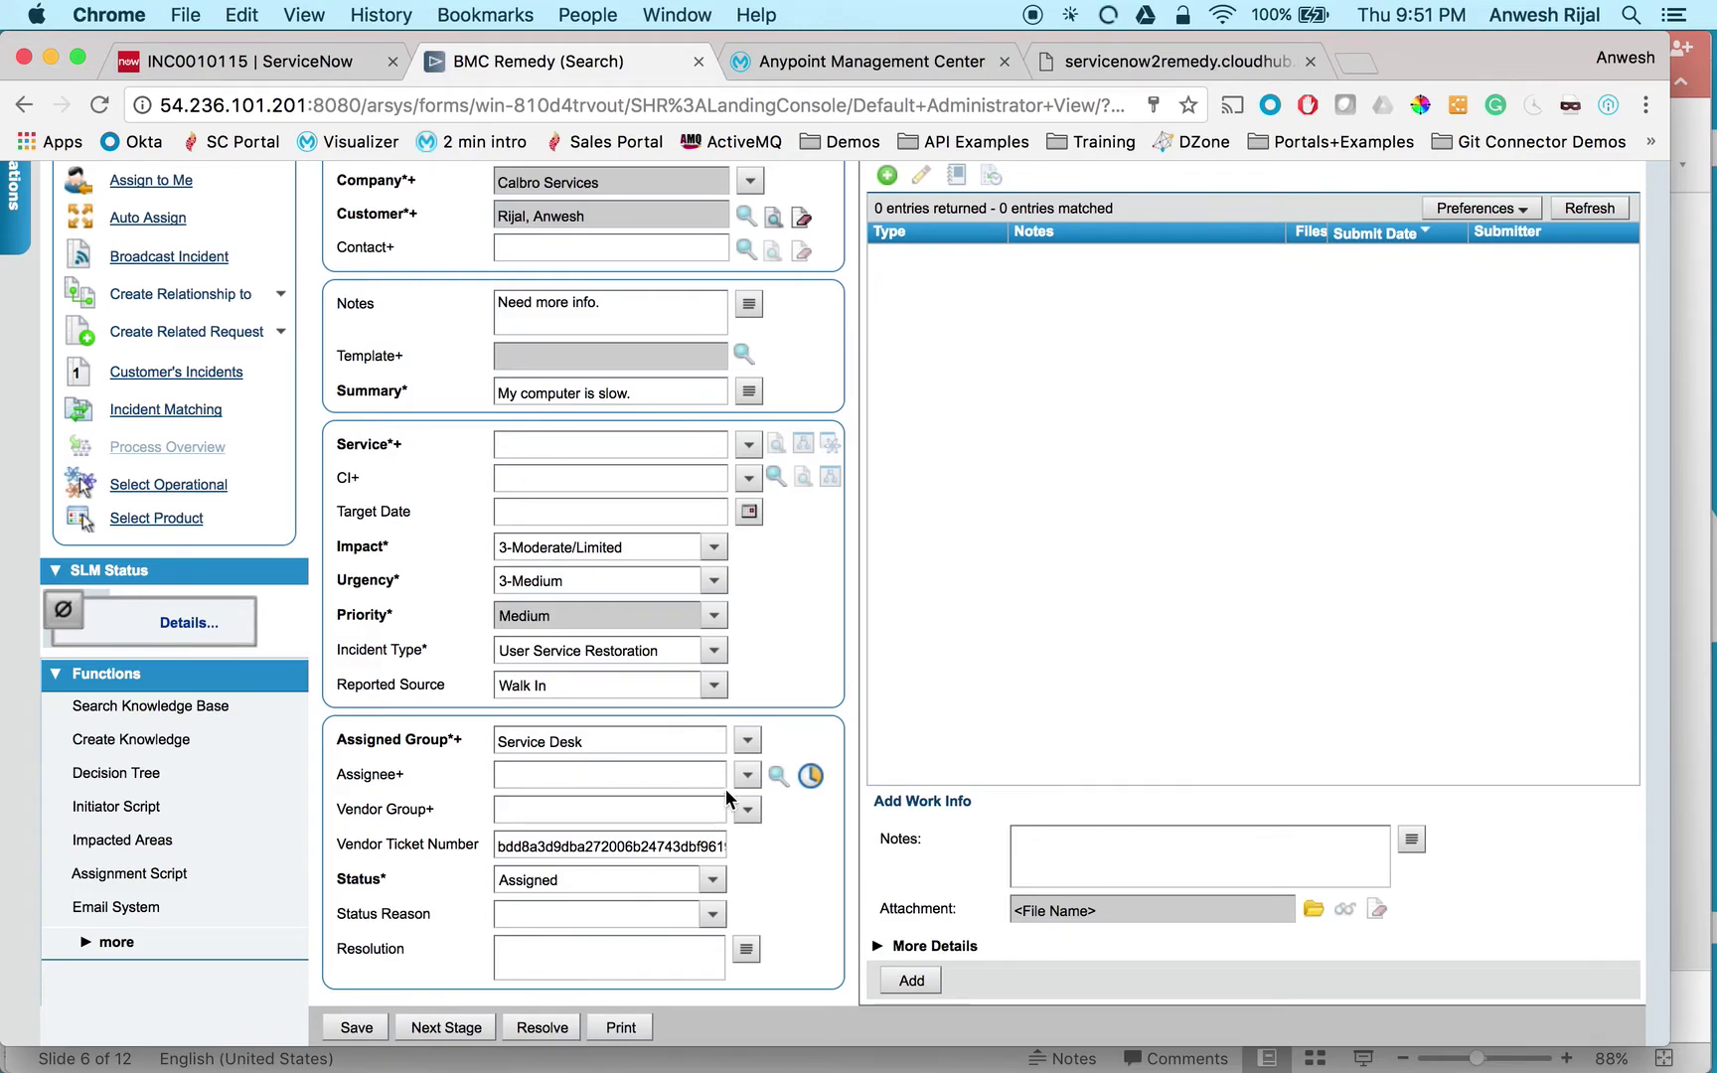
pyautogui.click(762, 800)
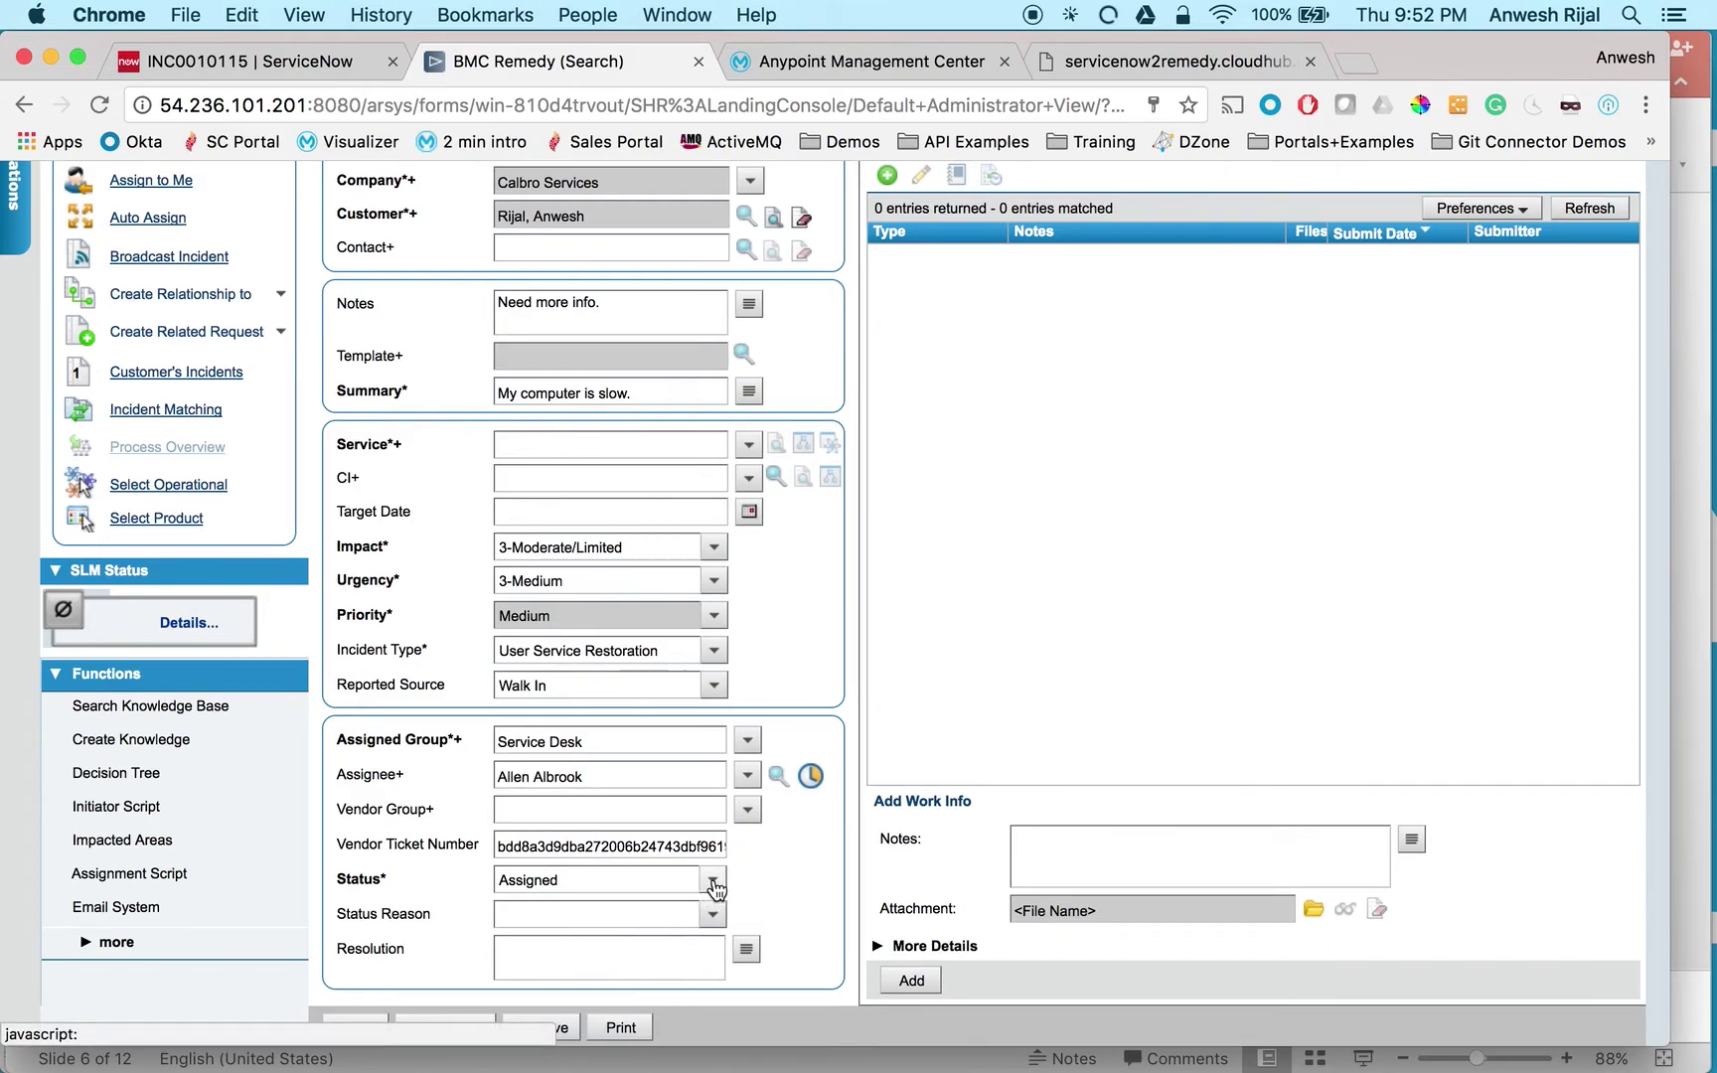
pyautogui.click(714, 881)
pyautogui.click(538, 987)
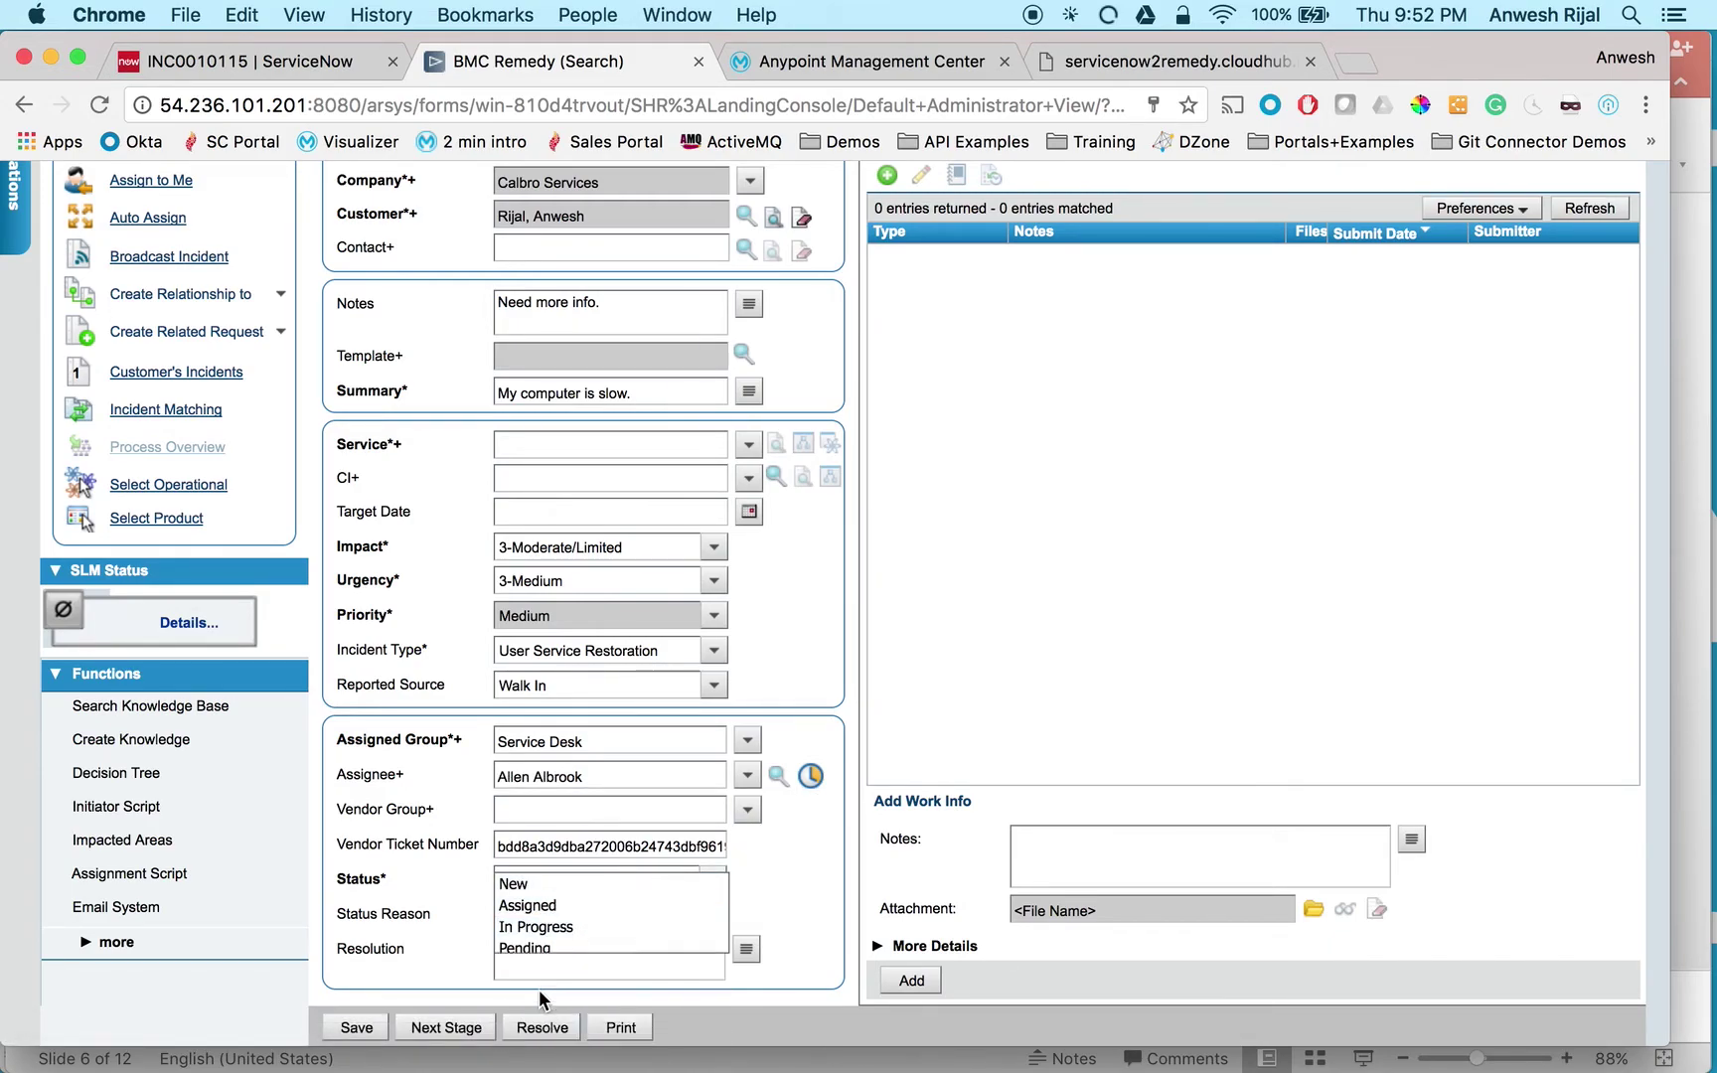
# - Enter the resolution "Computer restarting fixed it." on the Remedy incident and save it
pyautogui.click(583, 953)
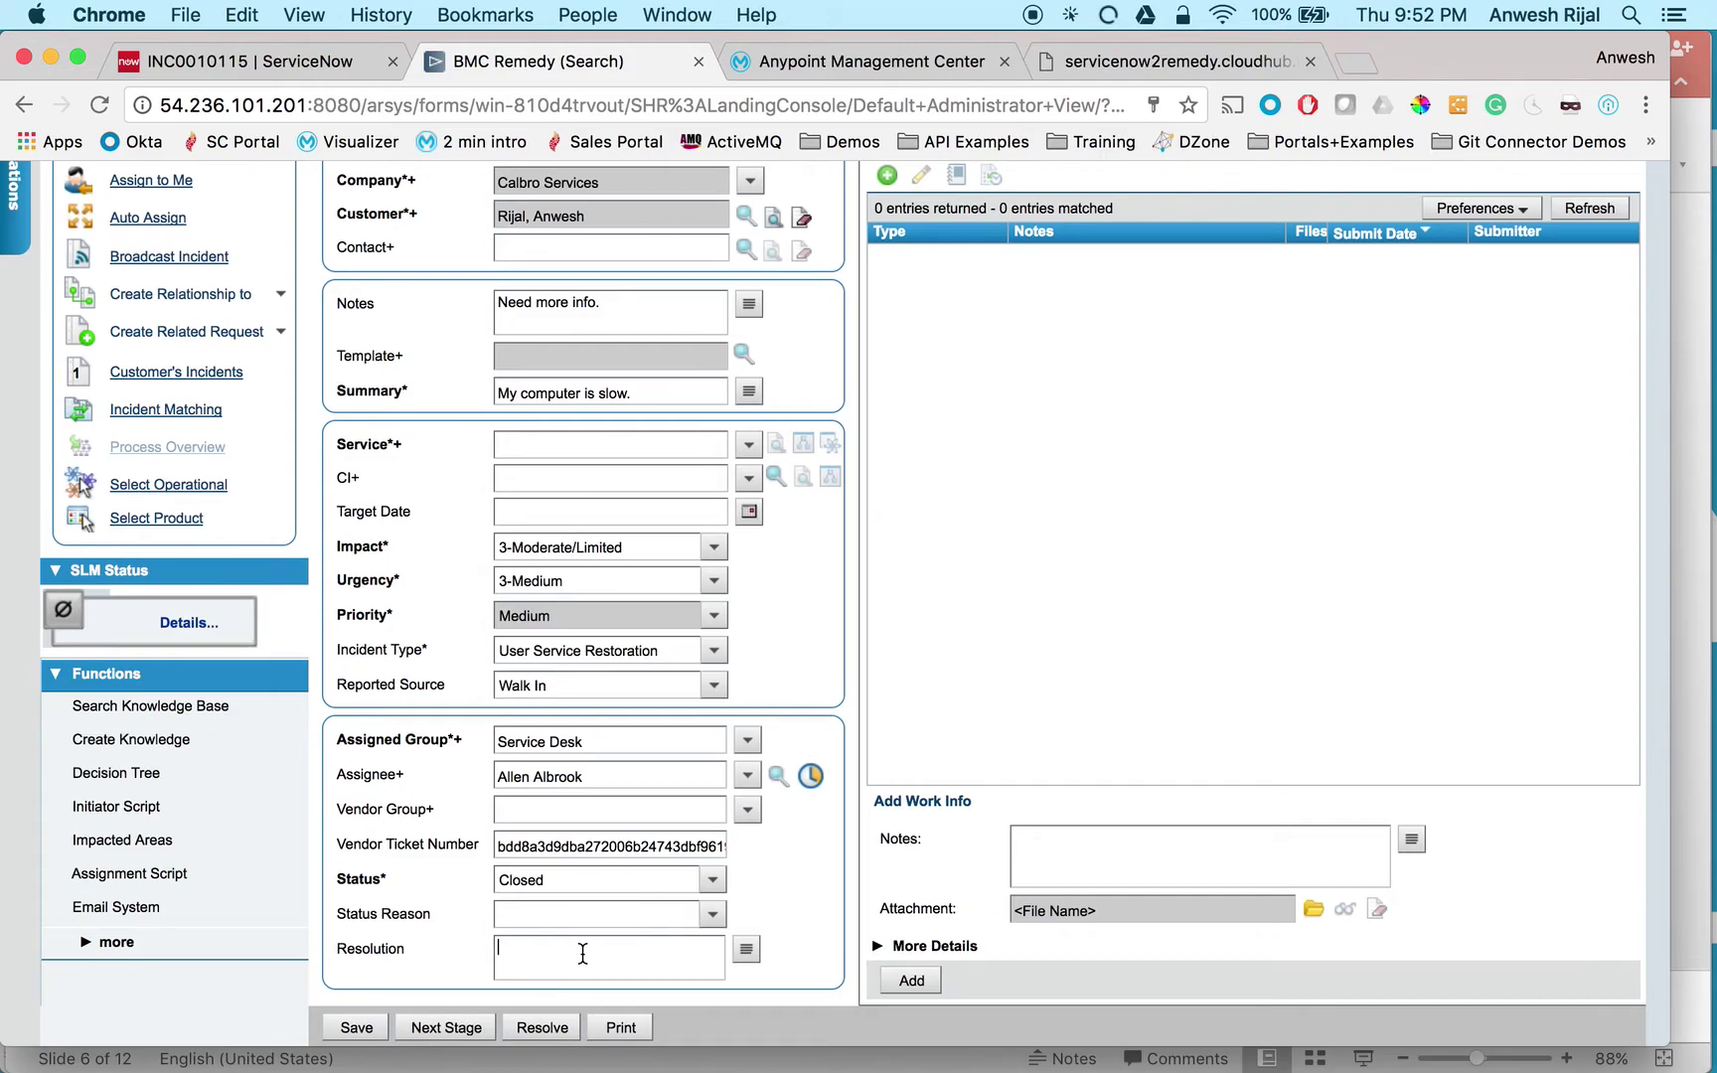
pyautogui.write('Computer restarting fixed it.')
pyautogui.click(357, 1028)
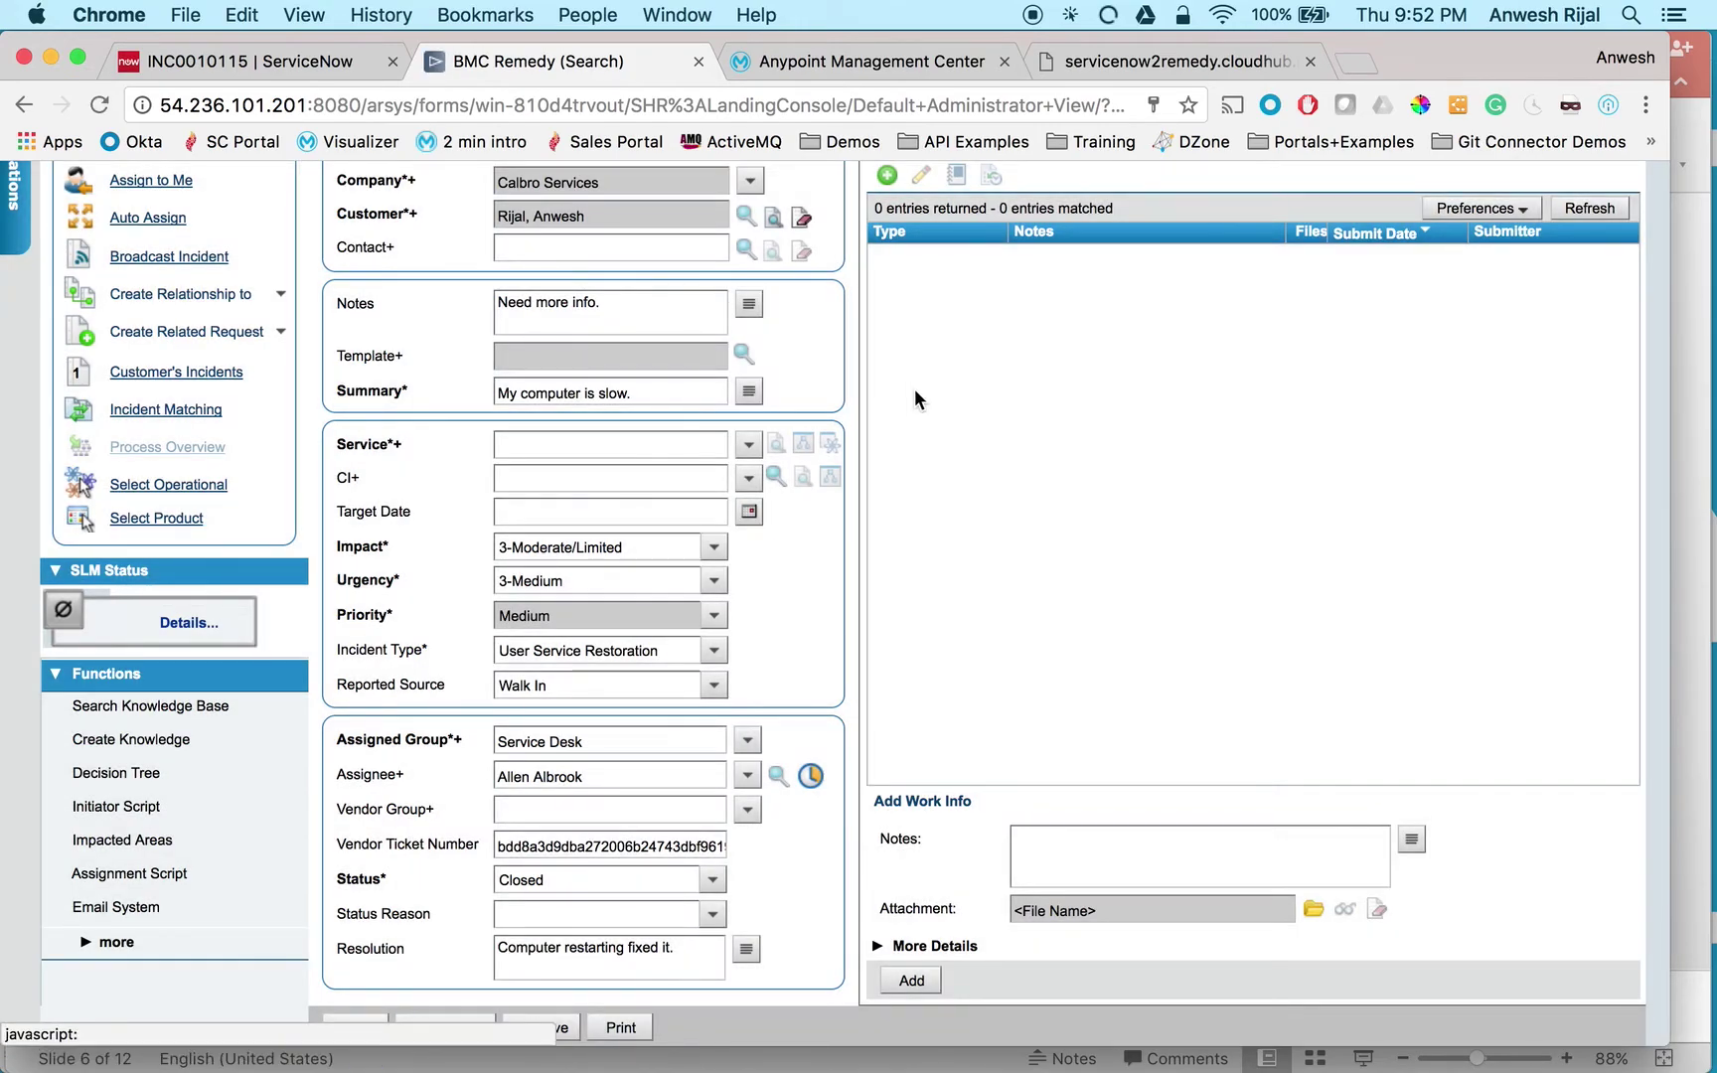
pyautogui.click(1164, 68)
pyautogui.click(1046, 117)
pyautogui.press('Right')
pyautogui.press('Return')
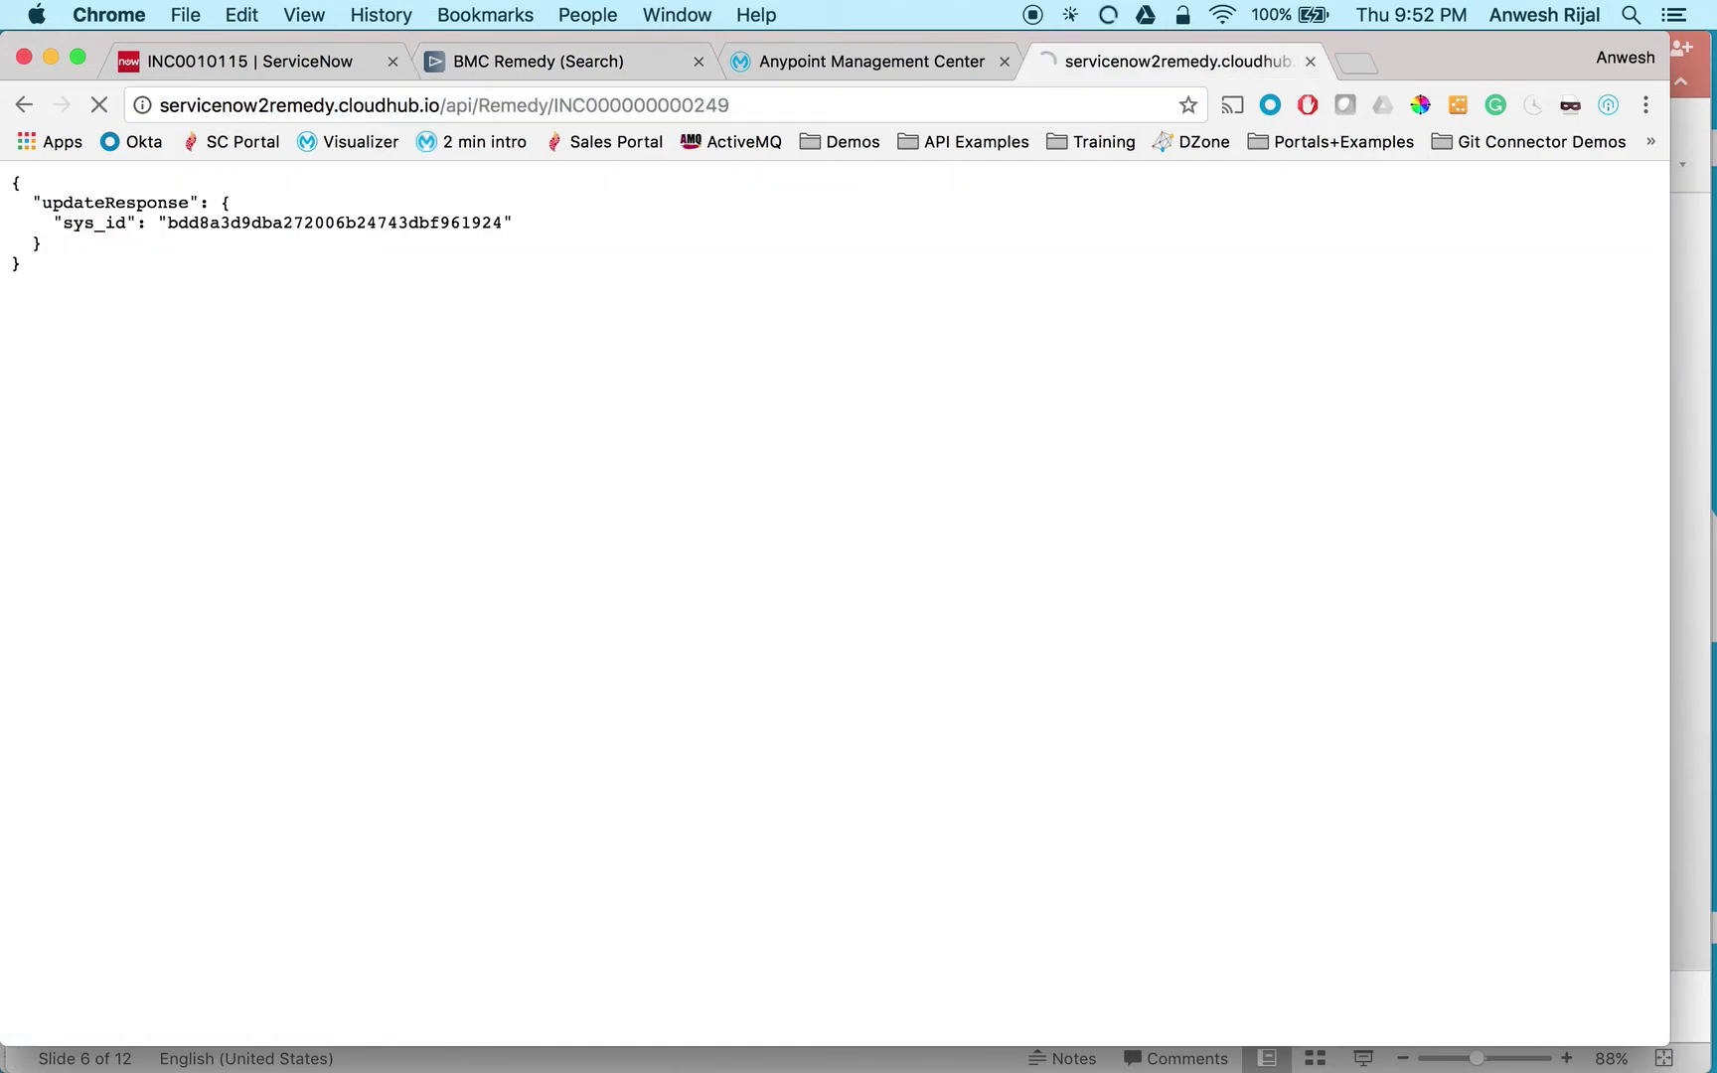
# - Review the ServiceNow incident's activity entries for the state change and closure notes, and look at its closure information
pyautogui.click(271, 66)
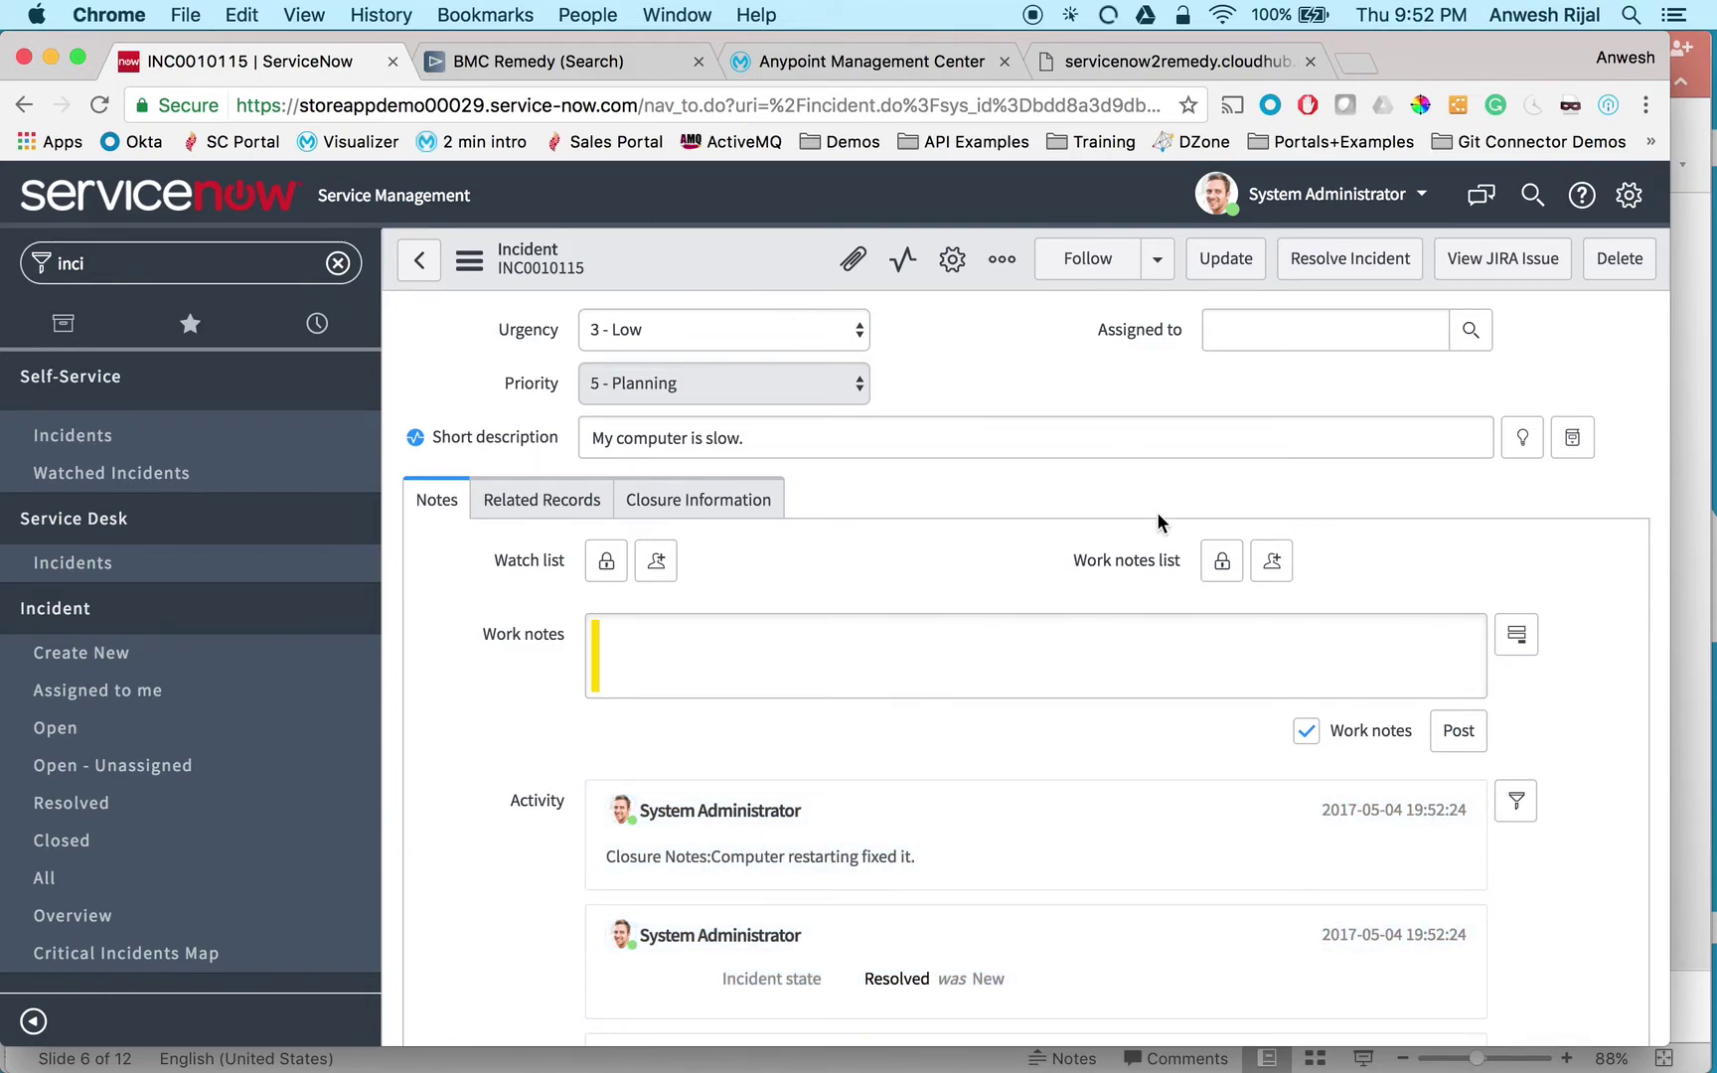
pyautogui.scroll(-3, 1014, 525)
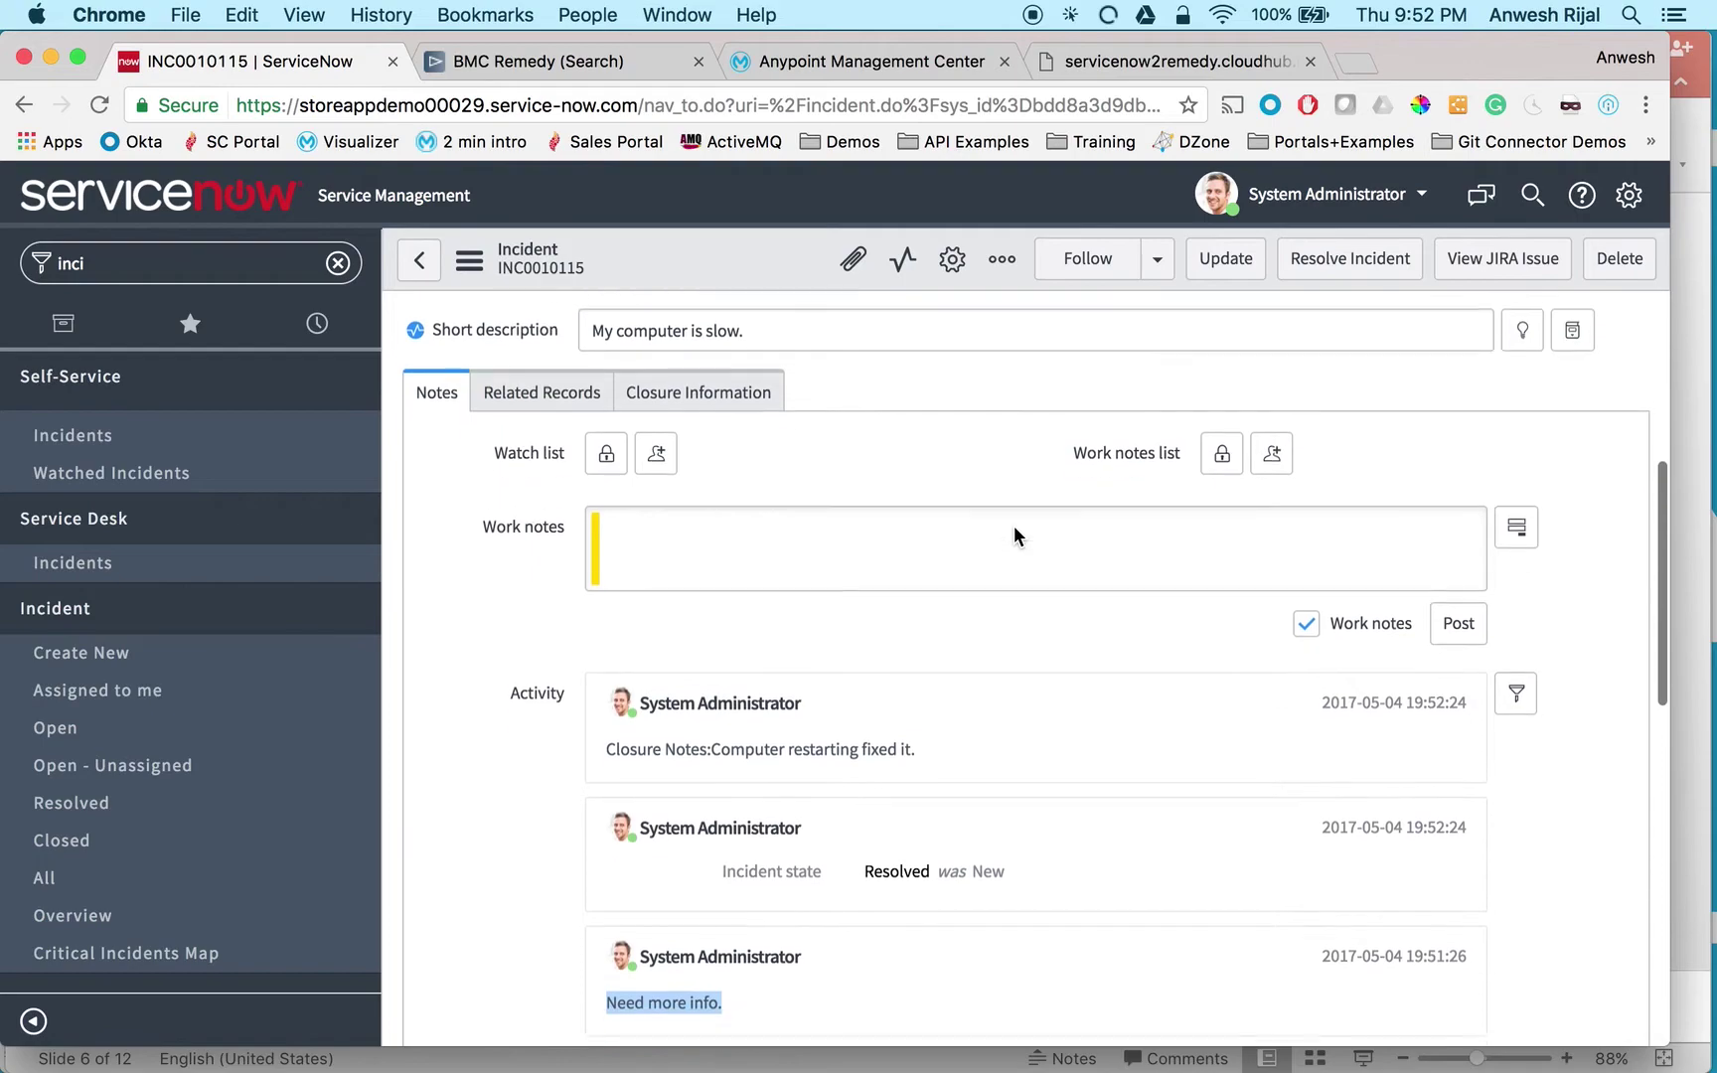
pyautogui.scroll(-1, 984, 669)
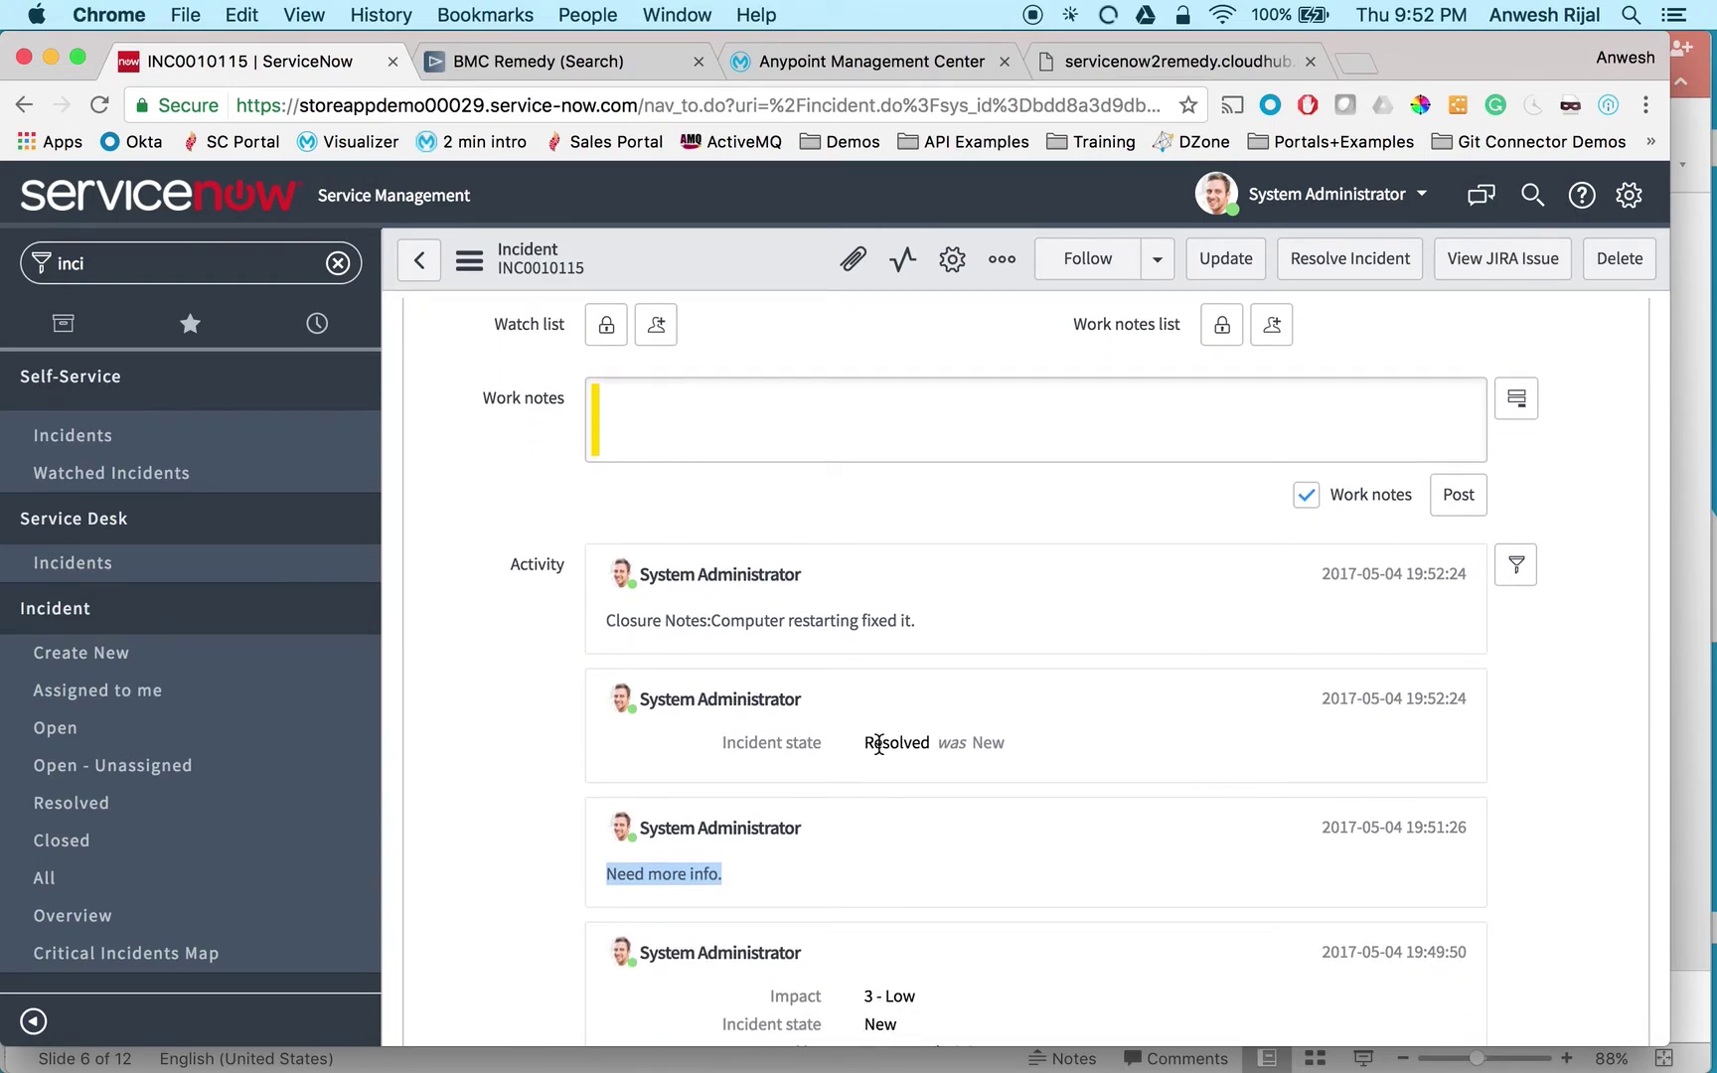
pyautogui.moveTo(863, 743); pyautogui.dragTo(926, 744)
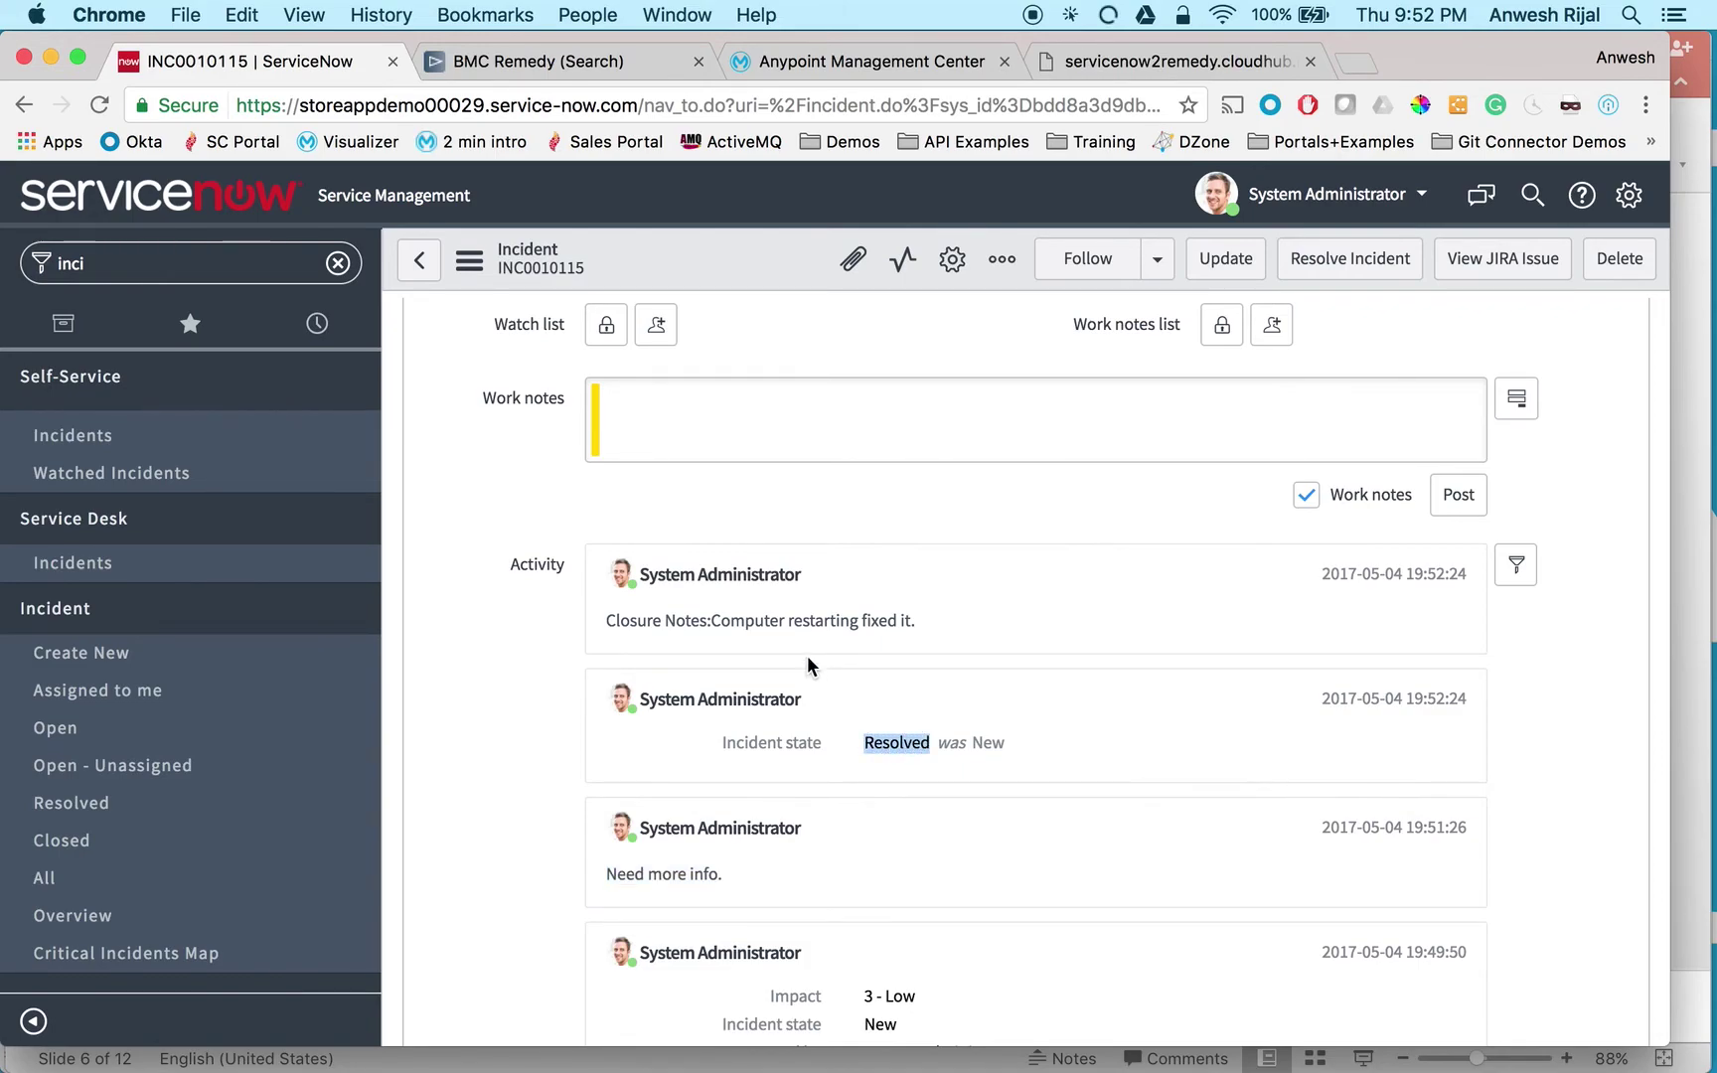
pyautogui.moveTo(719, 624); pyautogui.dragTo(929, 626)
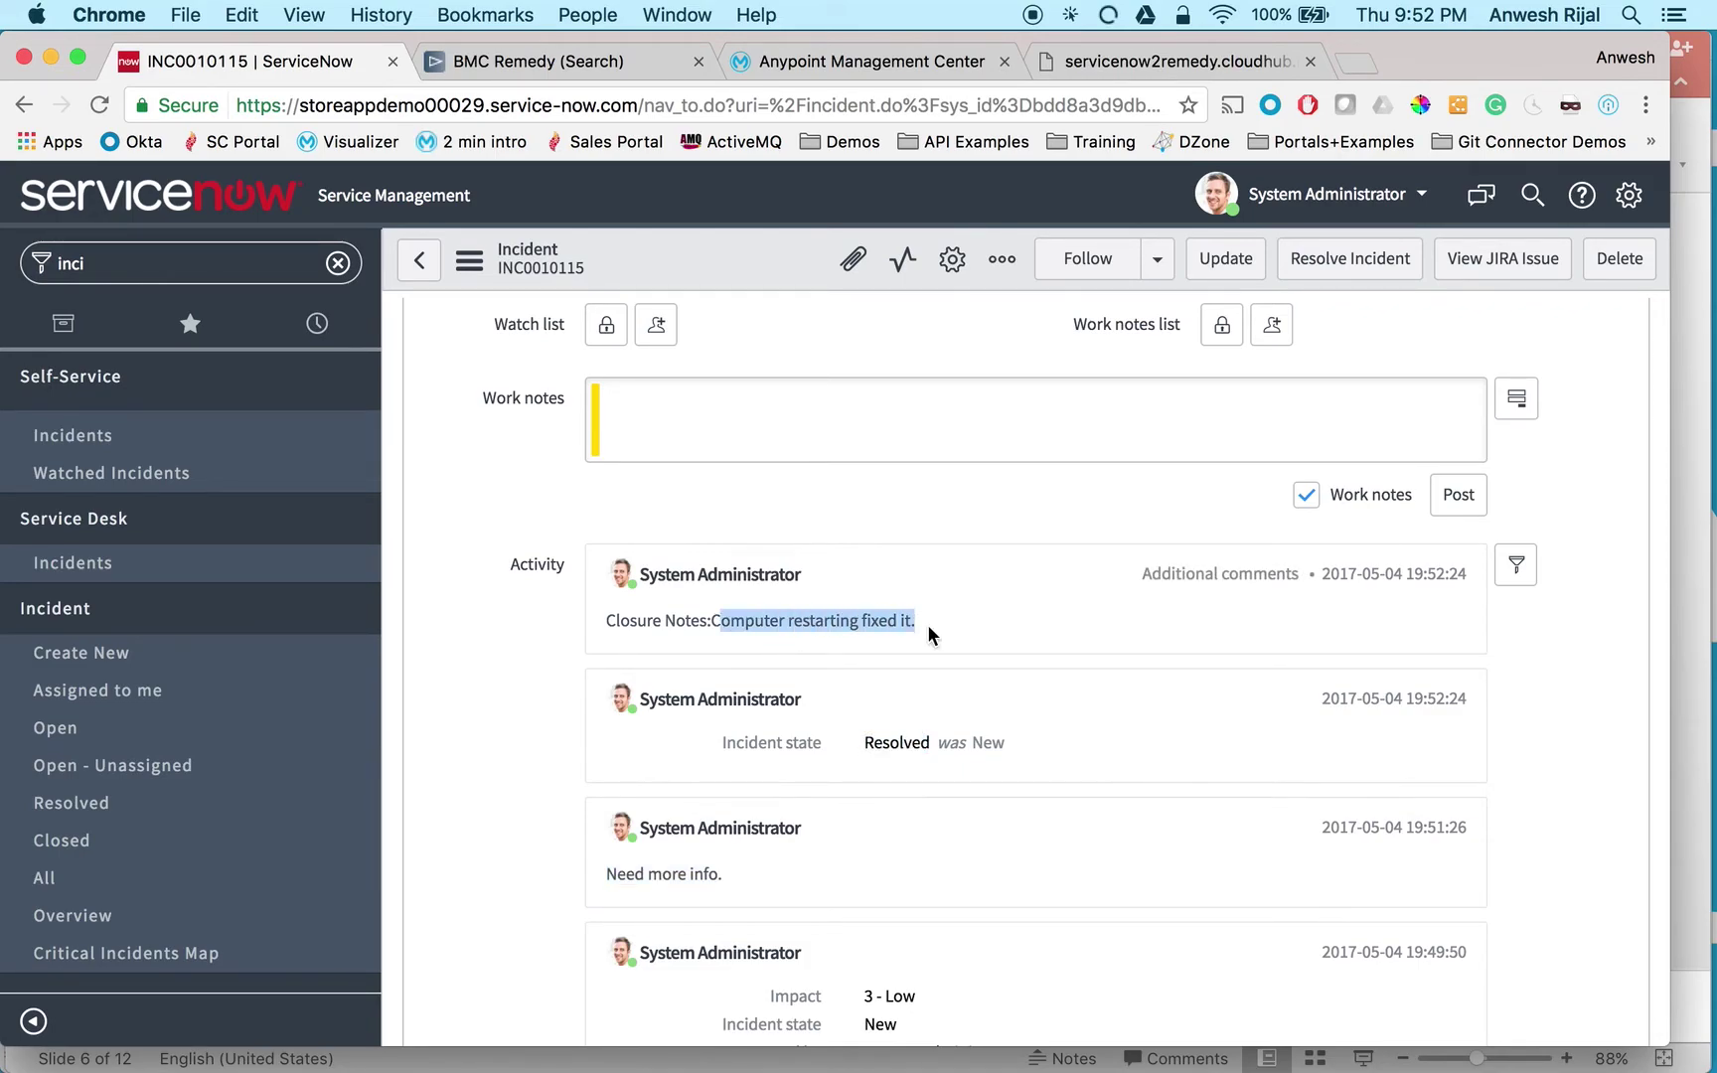
pyautogui.scroll(3, 928, 624)
pyautogui.click(696, 437)
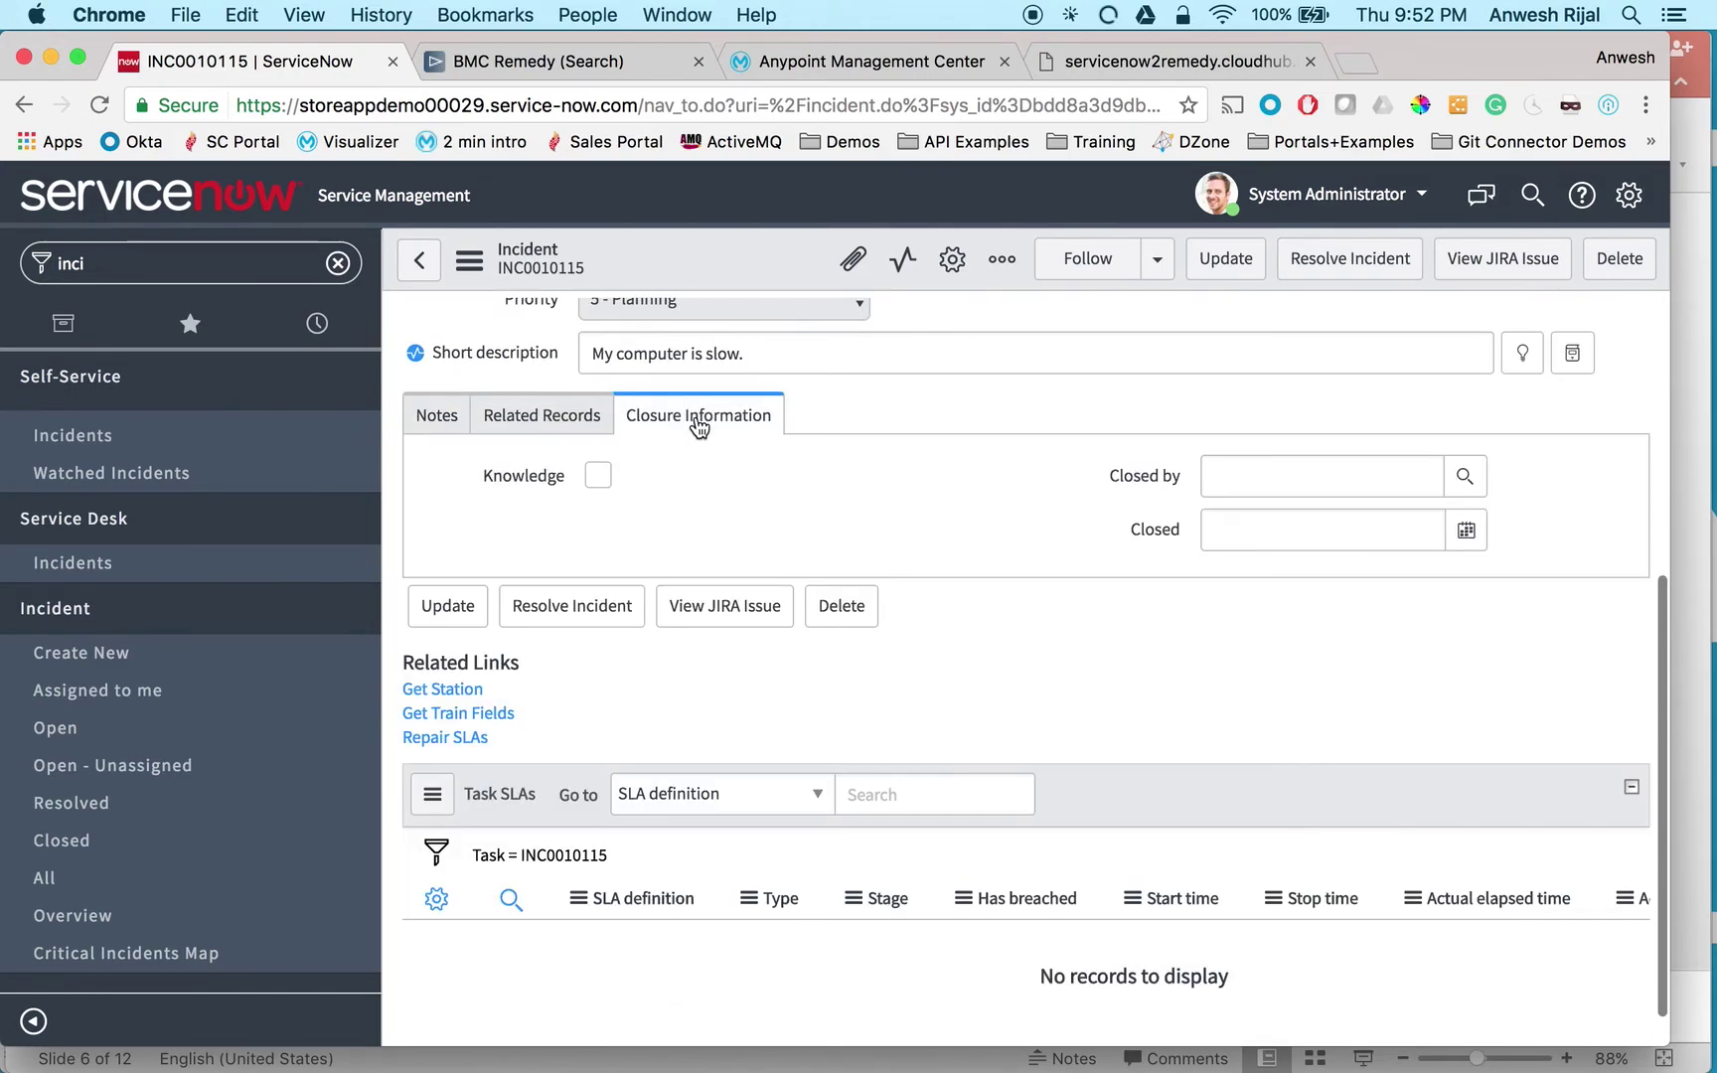
pyautogui.click(459, 433)
pyautogui.scroll(5, 861, 478)
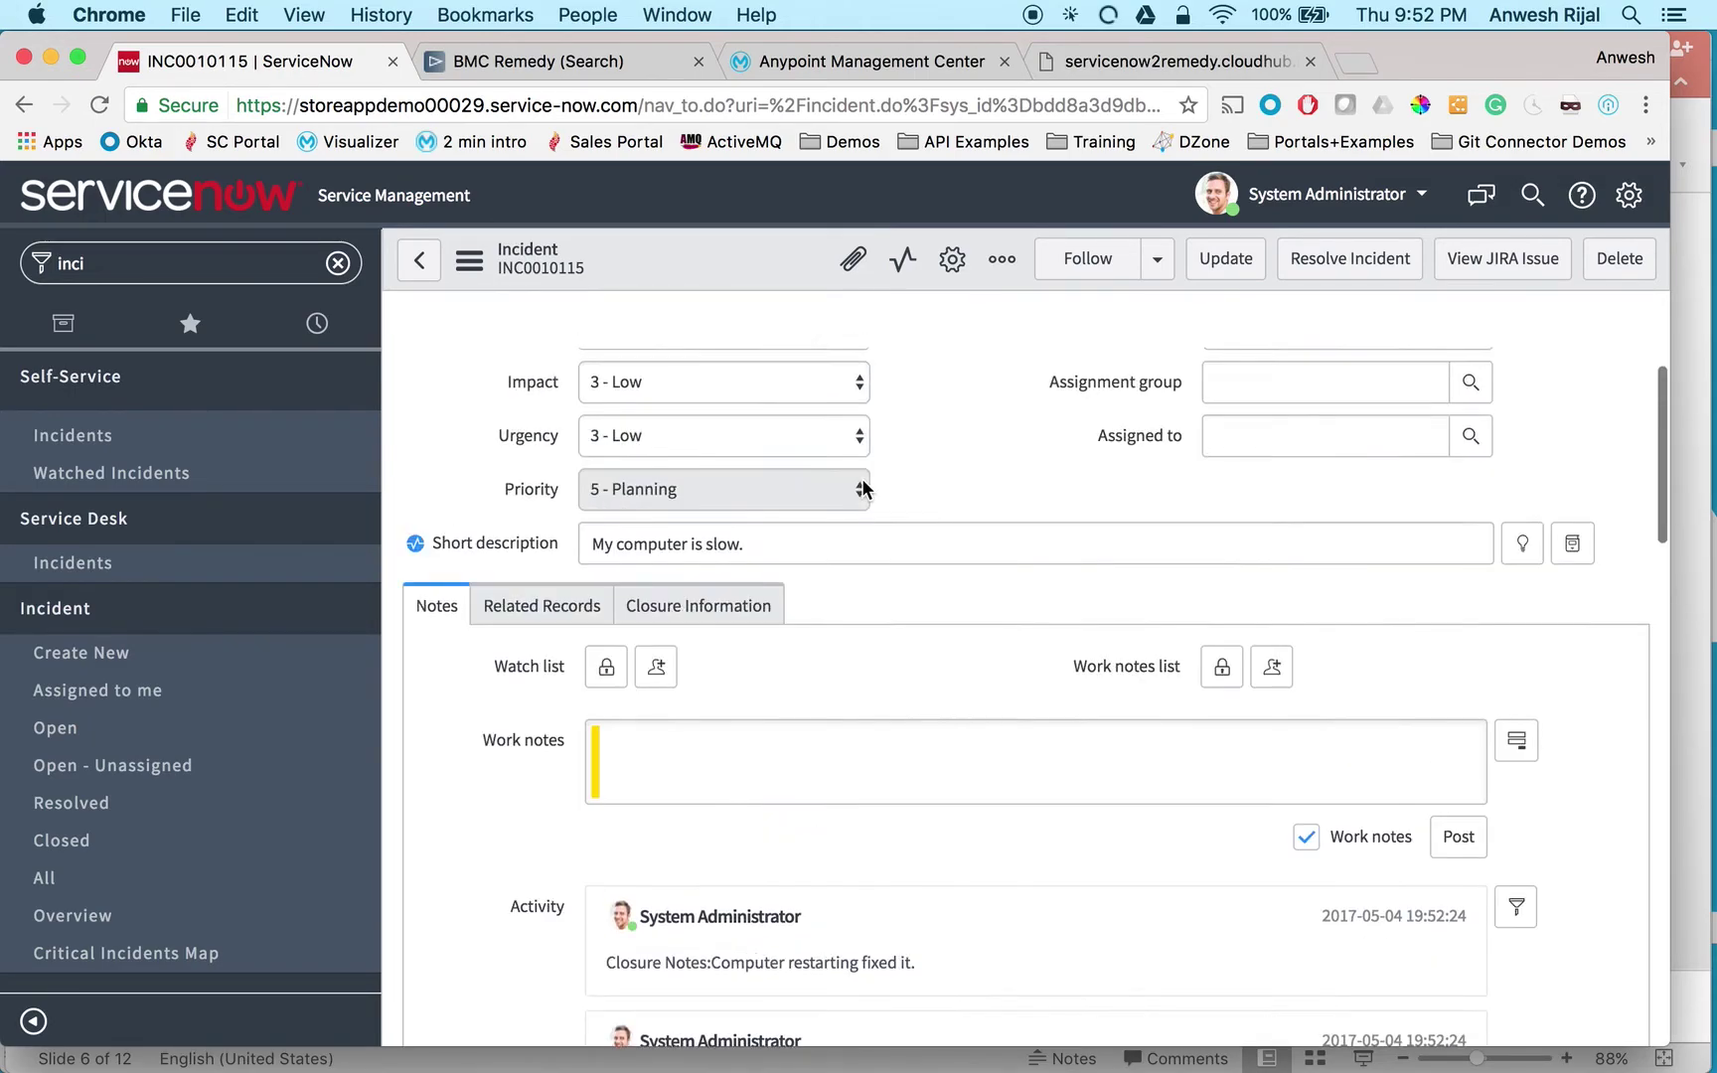
# - Reload the ServiceNow incident form and check the incident's State field
pyautogui.rightClick(766, 267)
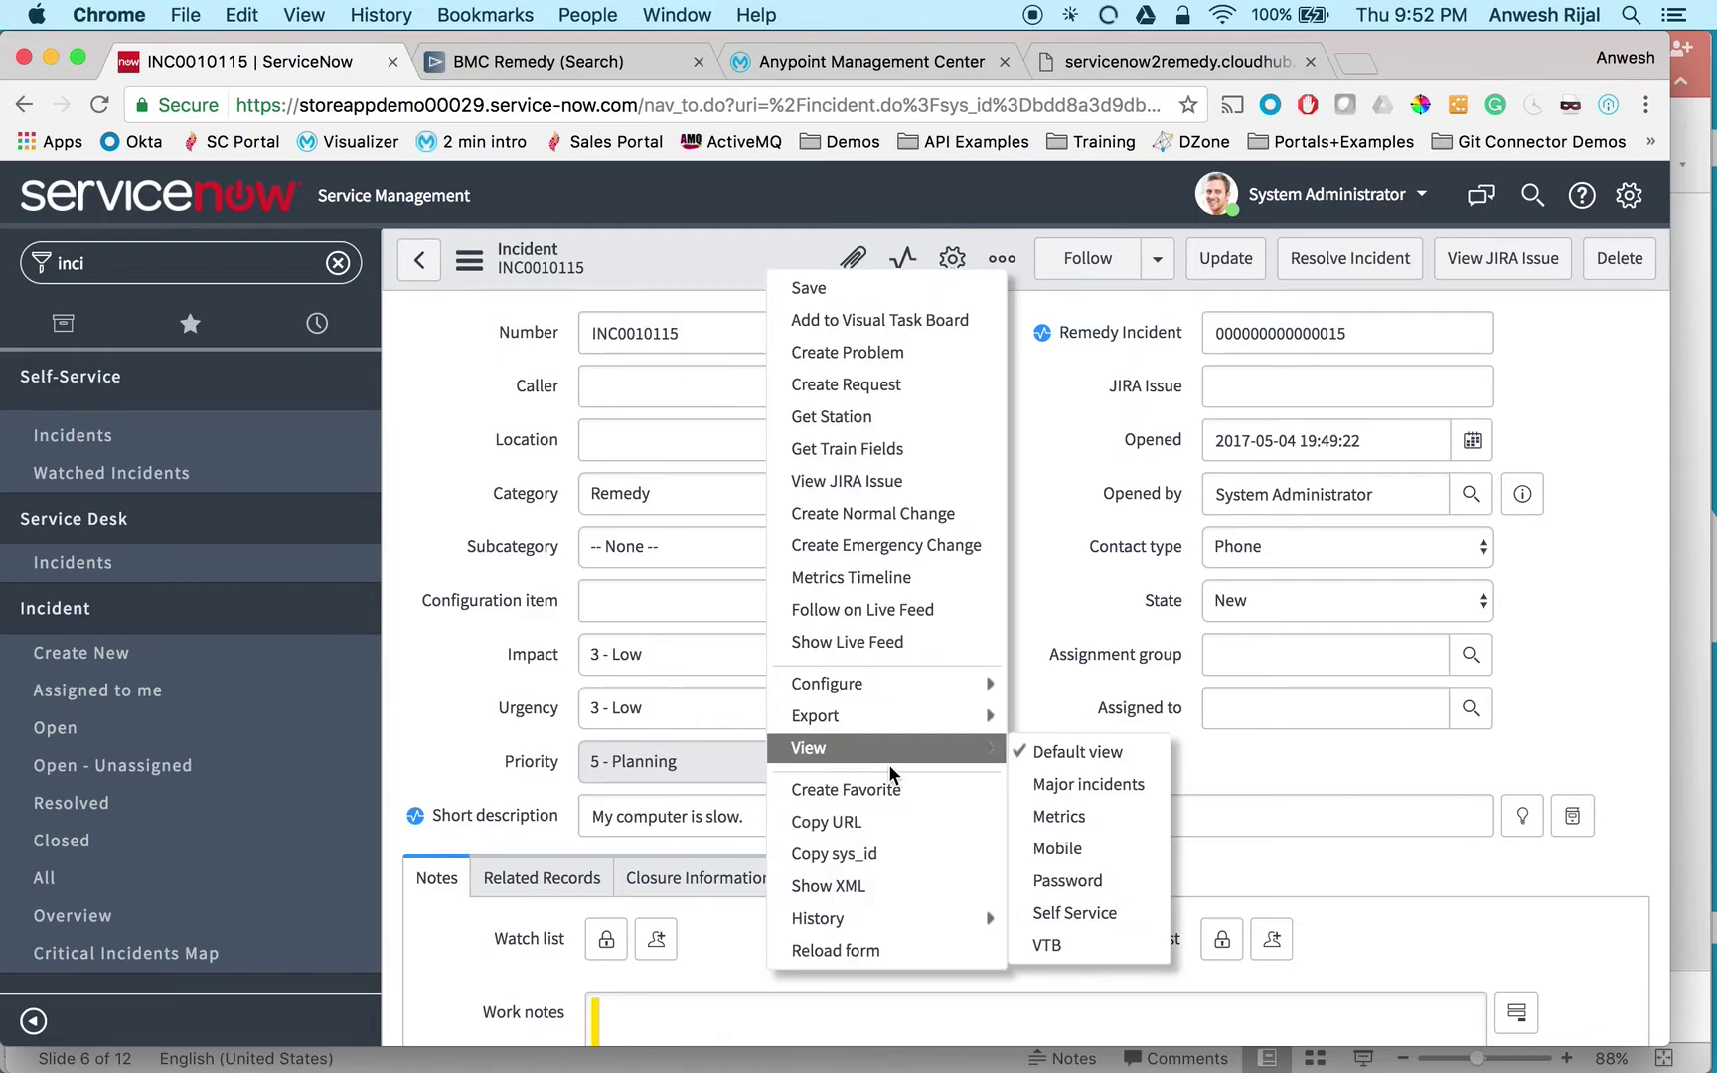
pyautogui.click(858, 952)
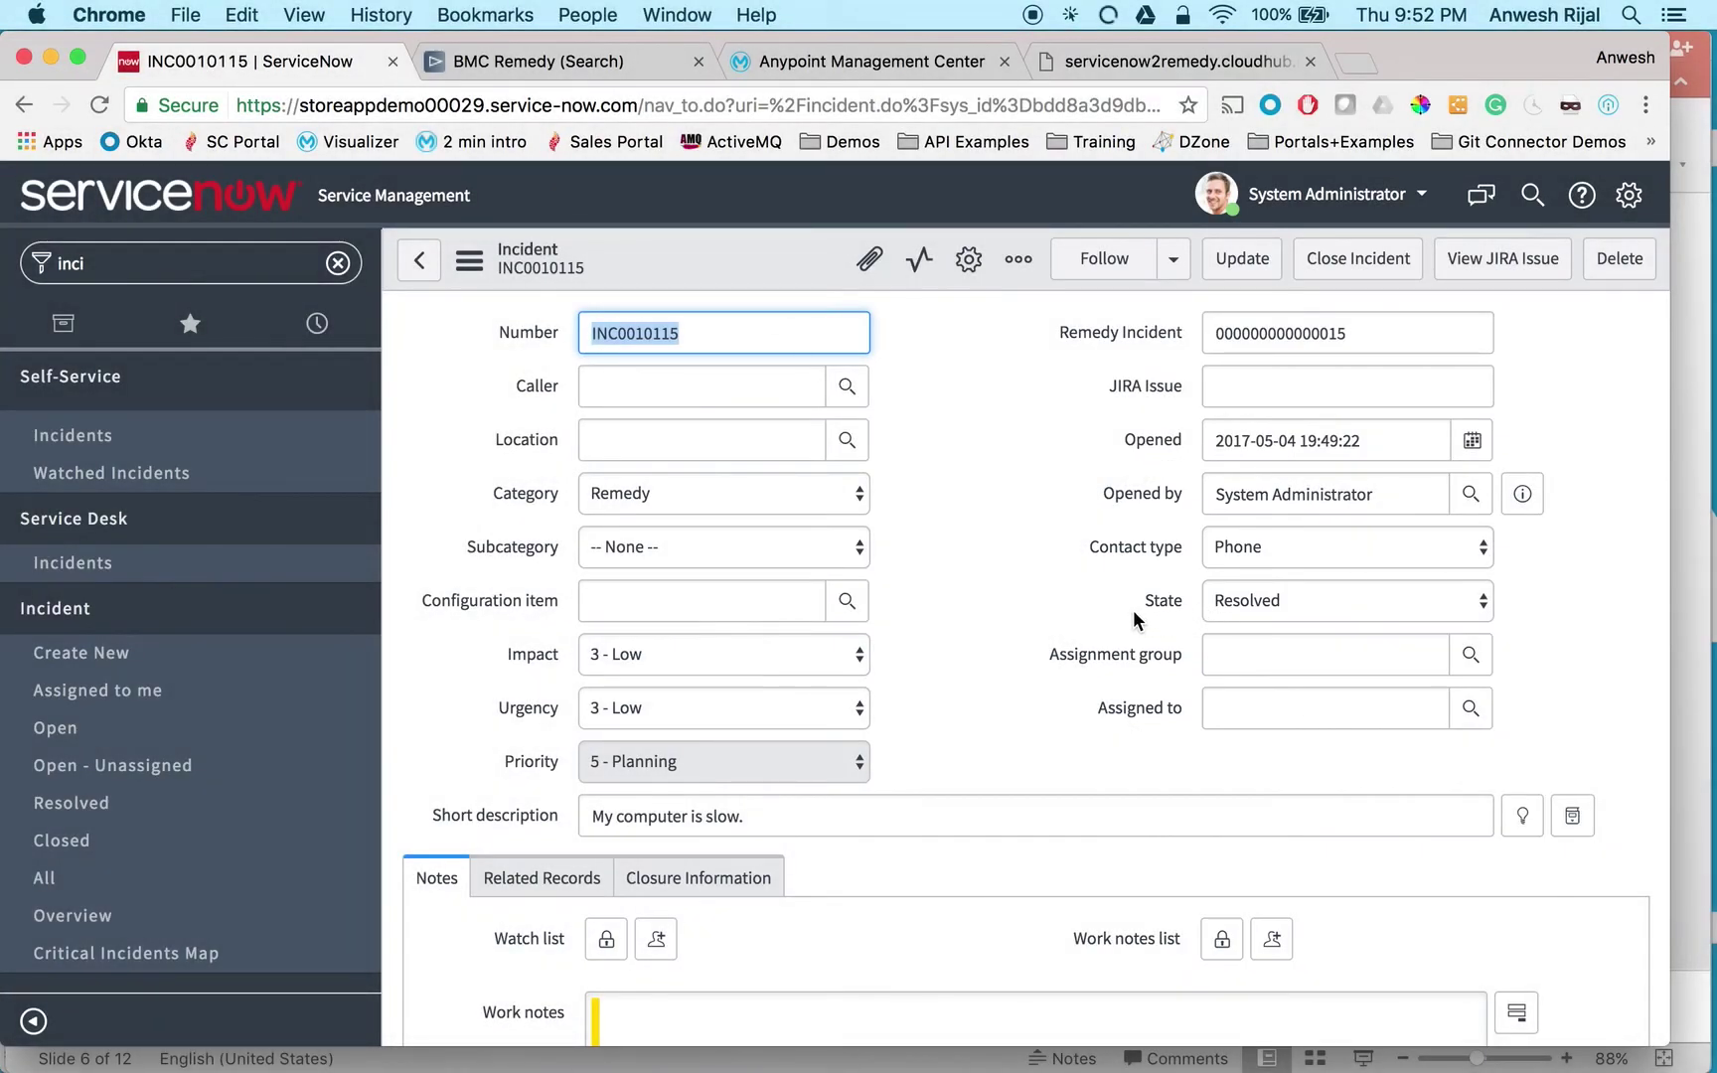
pyautogui.click(1110, 618)
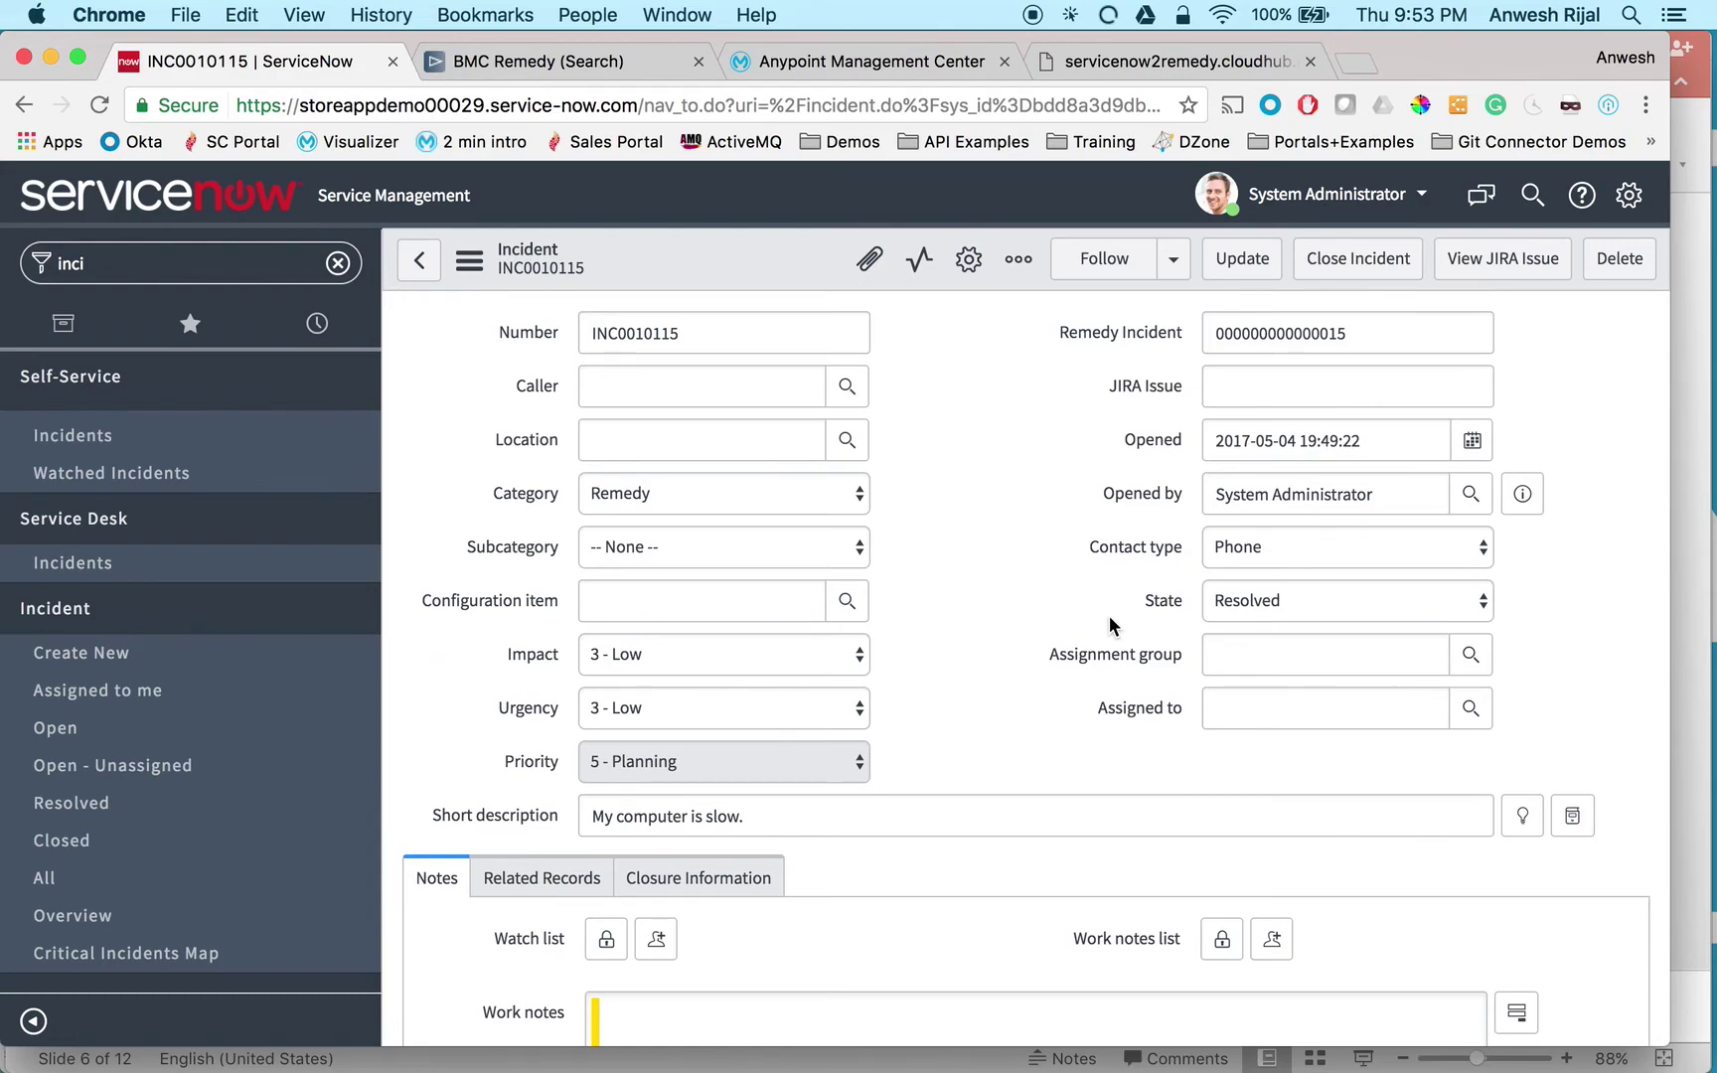
# - Switch to the Anypoint Management Center and reload the servicenow2remedy Insight page to refresh its transaction list
pyautogui.click(909, 65)
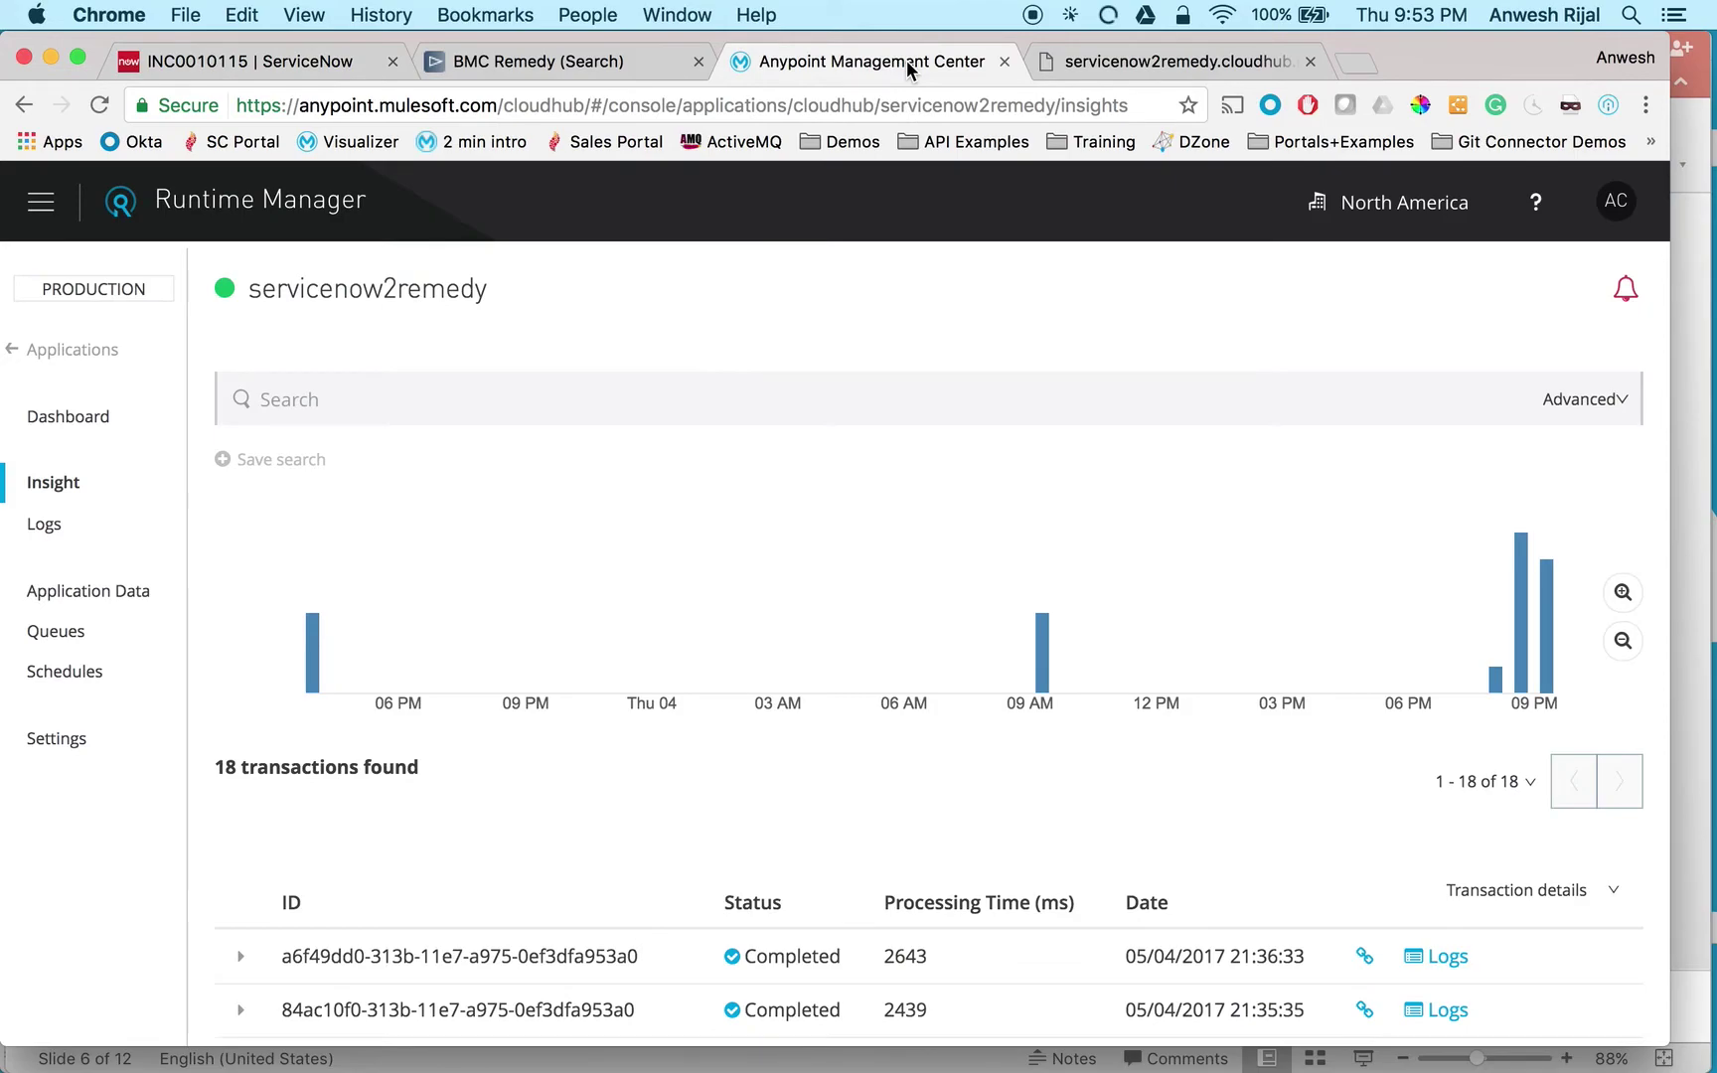
pyautogui.click(98, 105)
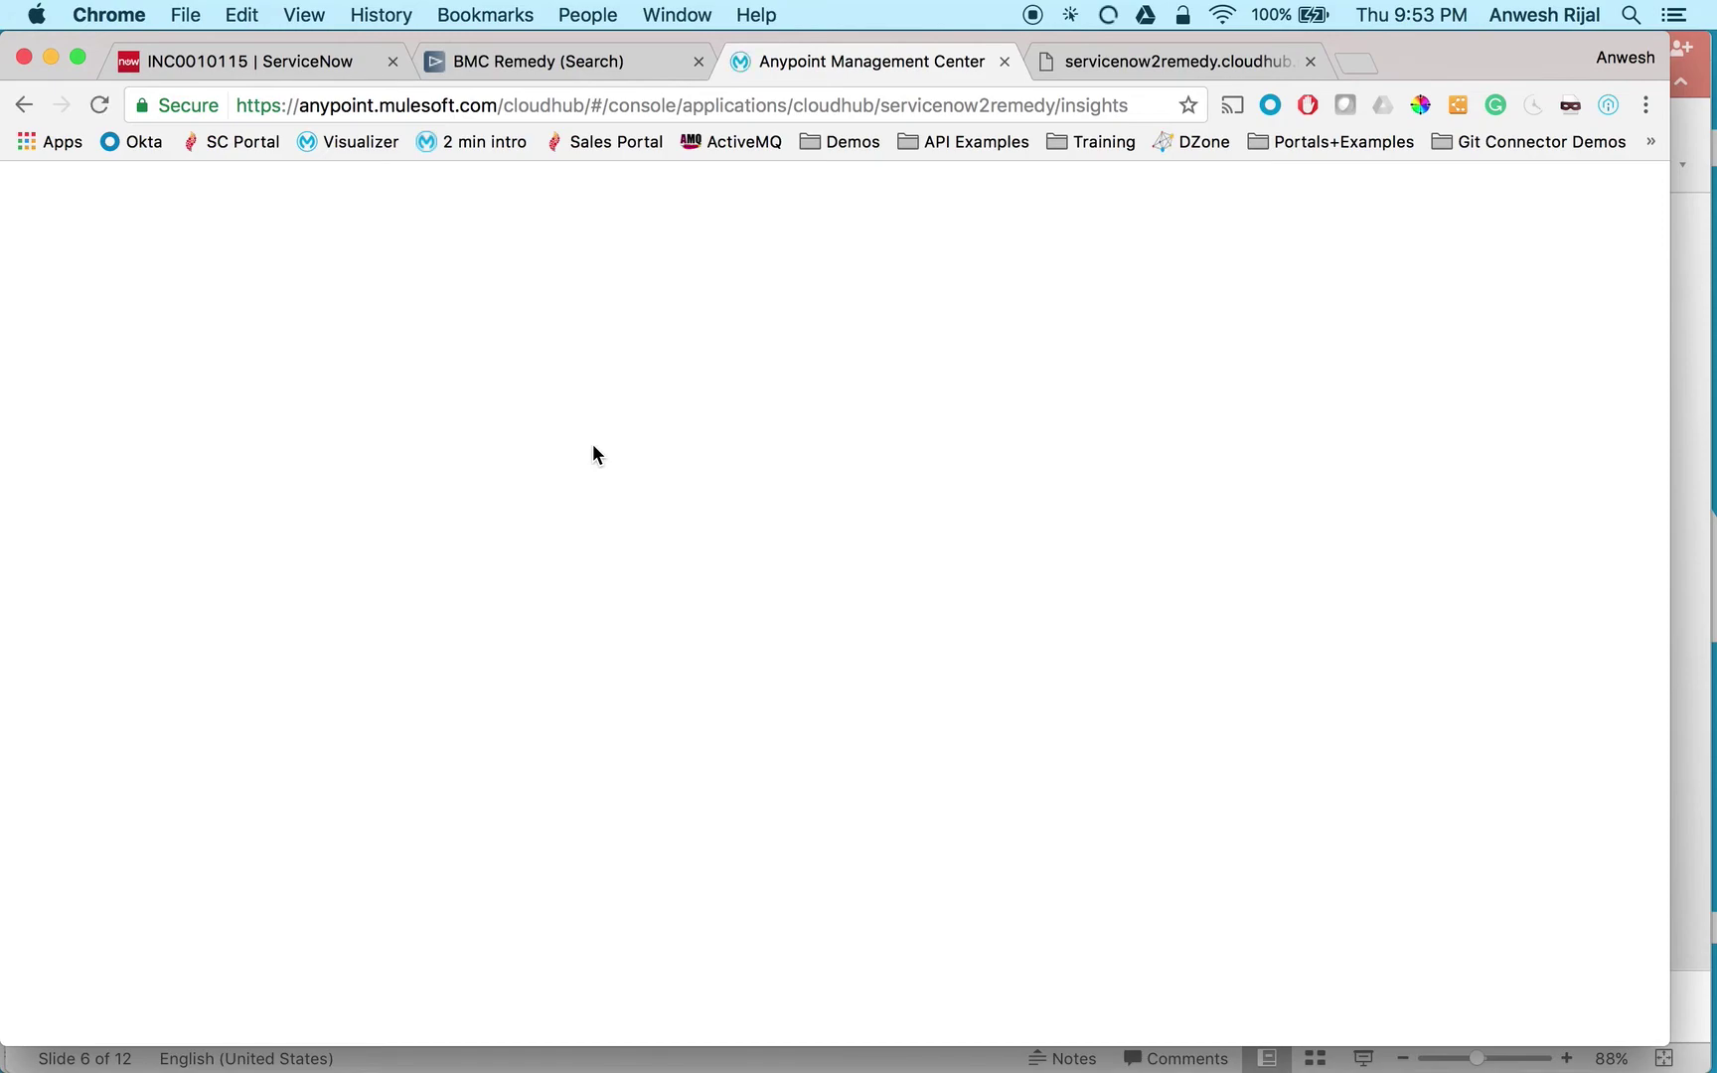
pyautogui.scroll(-1, 593, 454)
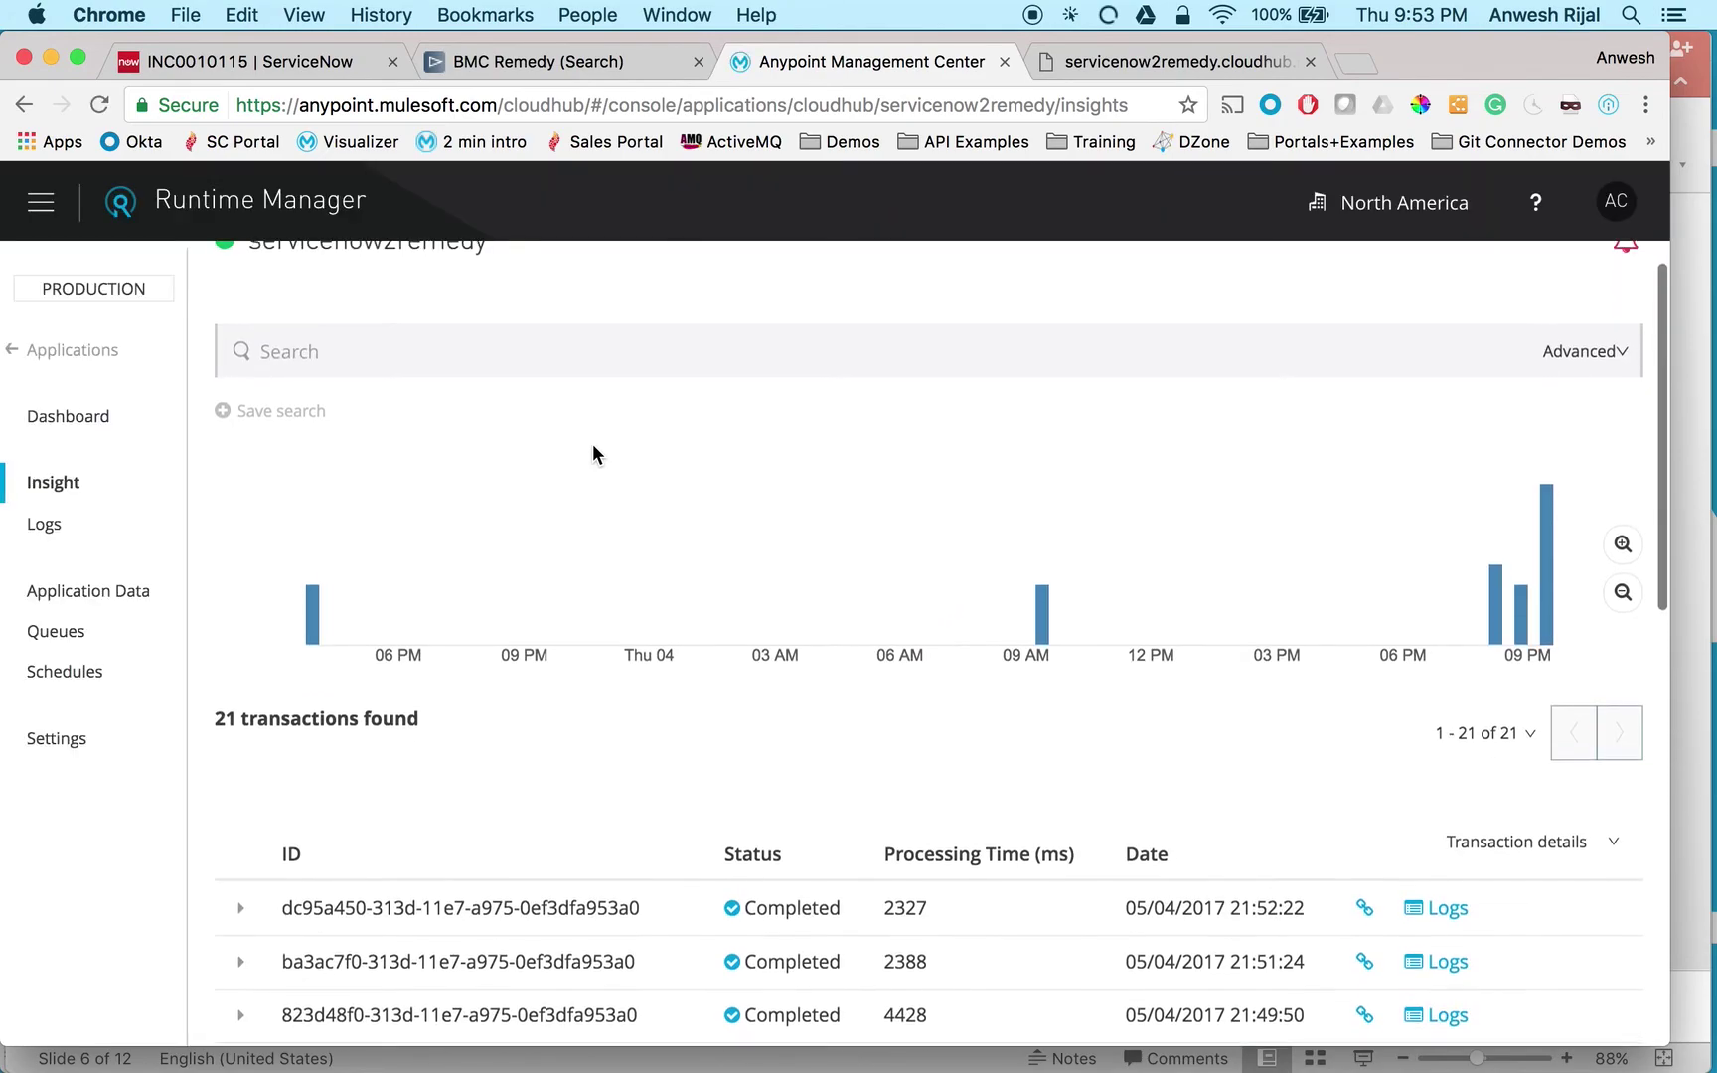
pyautogui.scroll(-2, 593, 454)
pyautogui.scroll(-2, 593, 454)
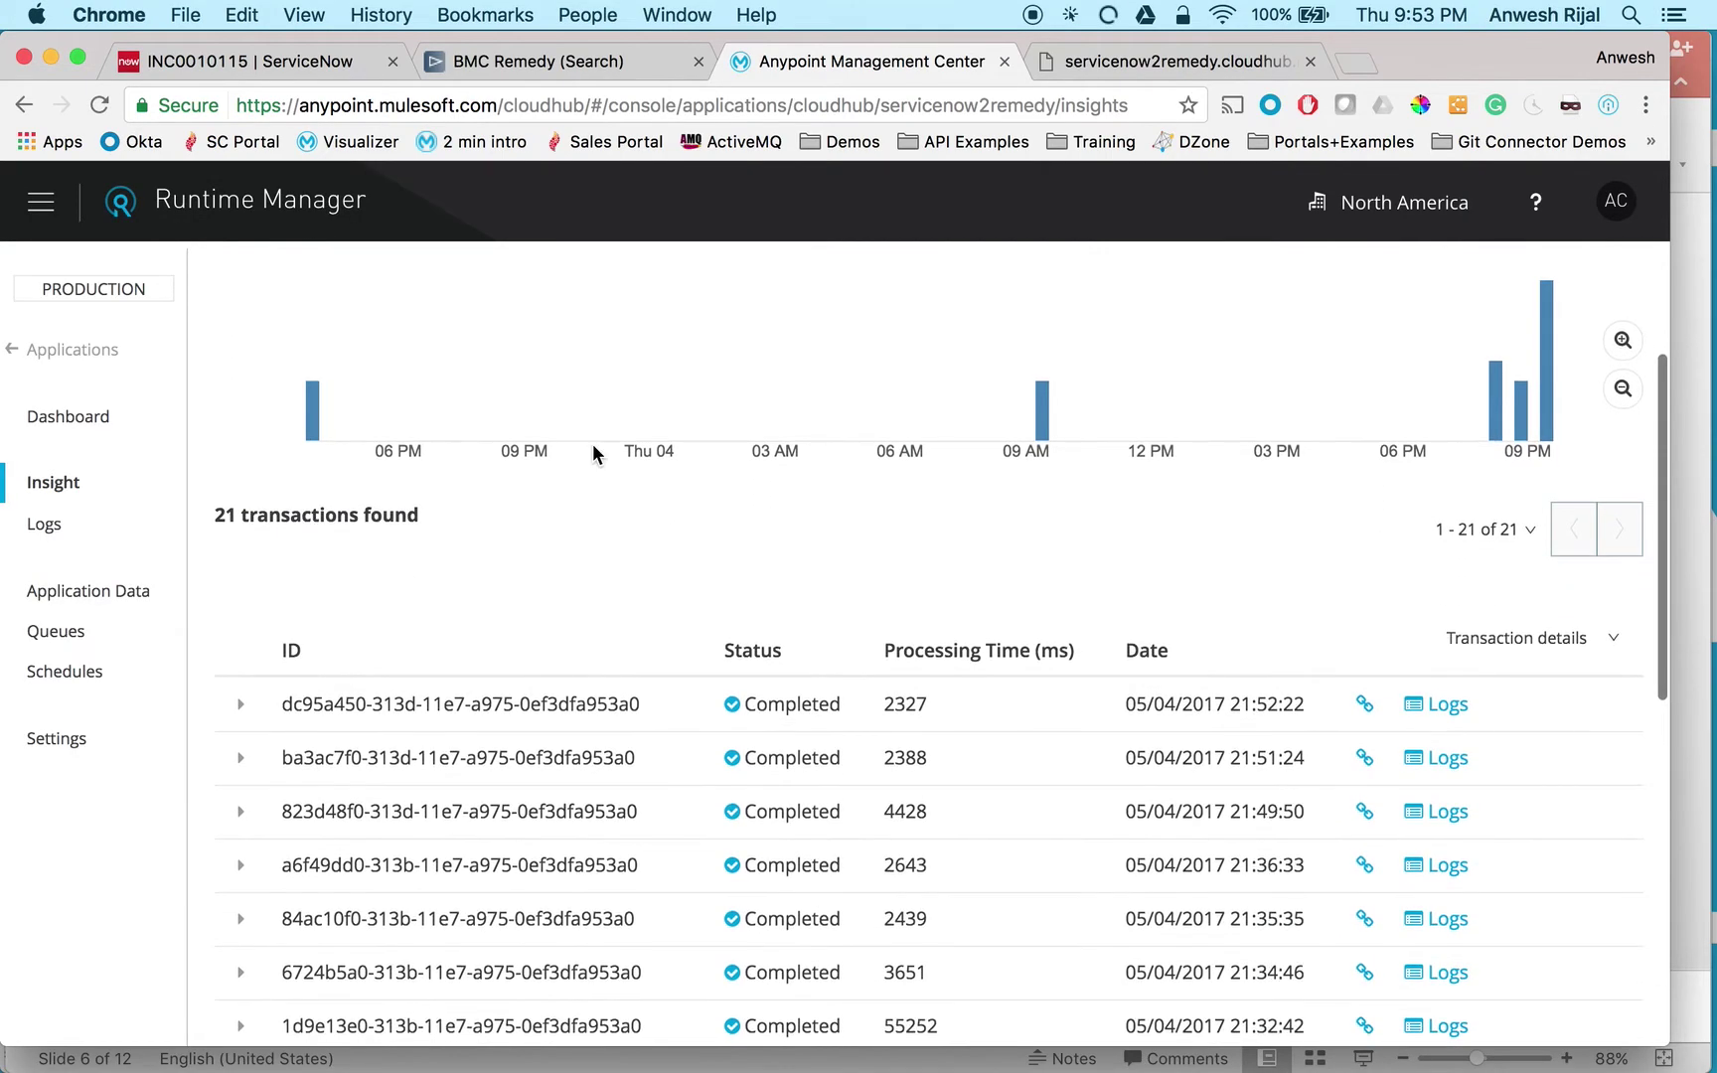
pyautogui.scroll(3, 593, 454)
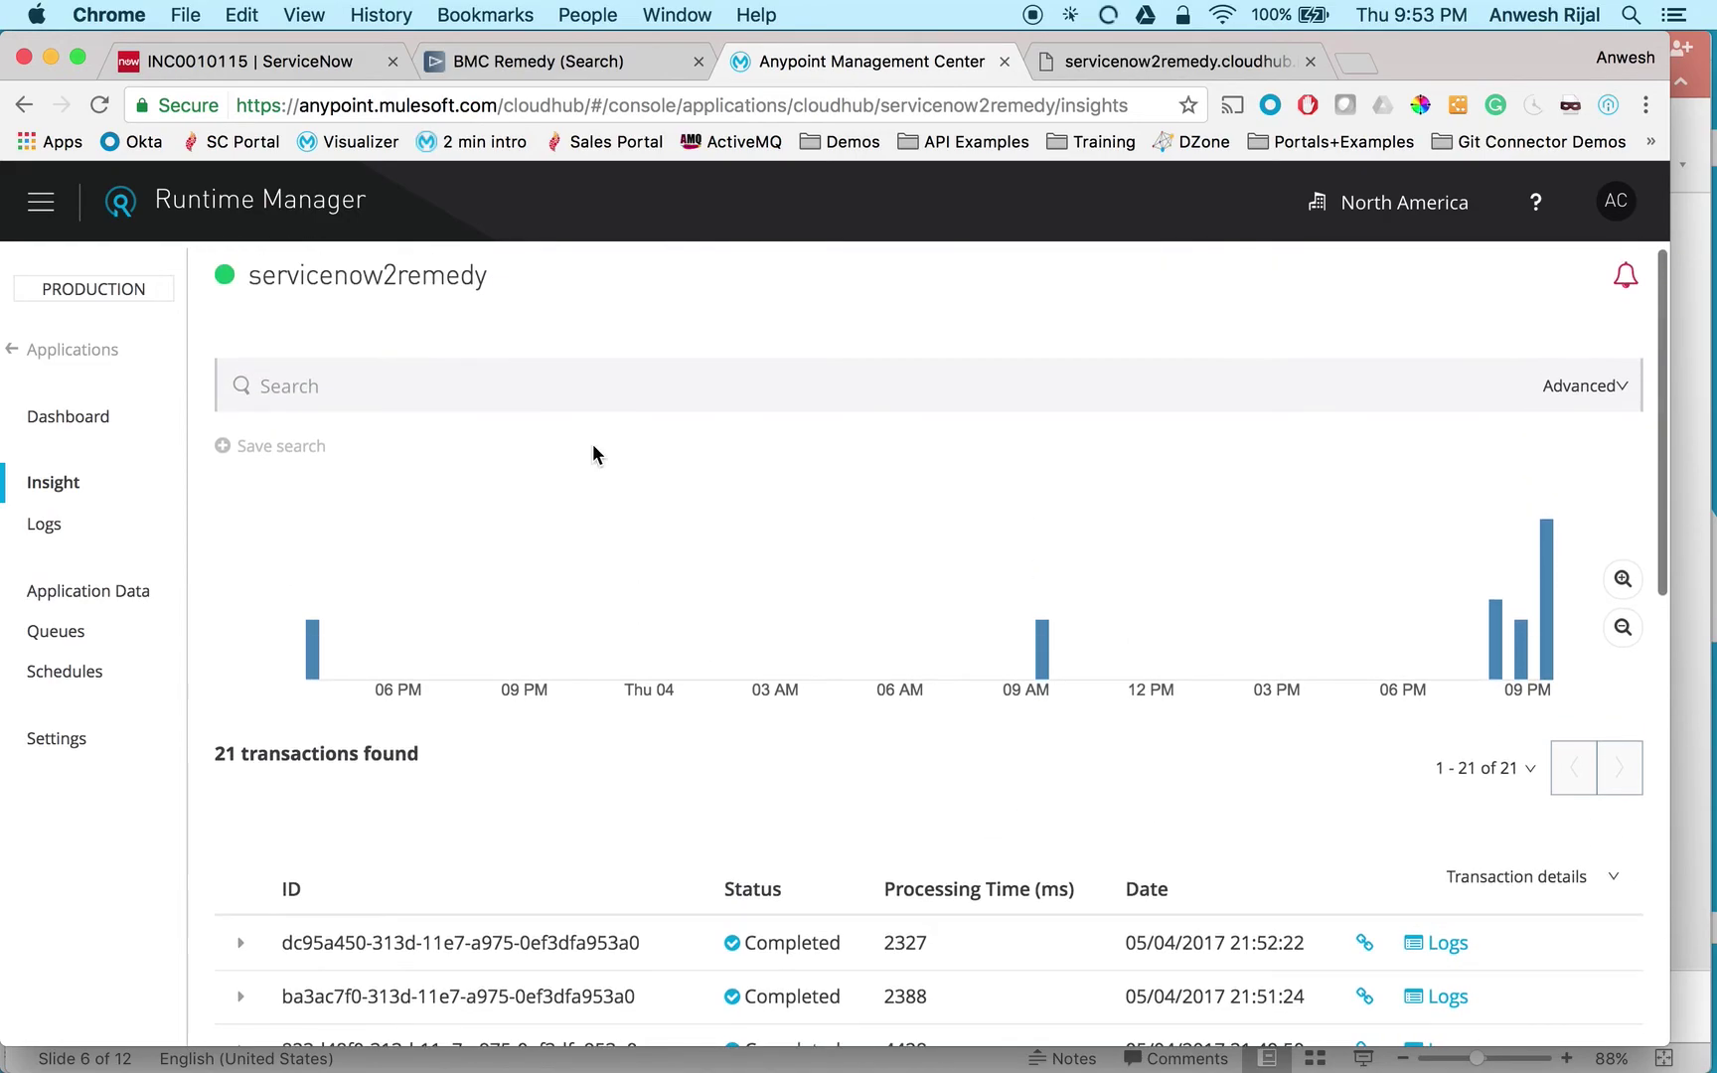
# - Examine the servicenow2remedy transaction history, including the statuses, processing times and dates
pyautogui.moveTo(487, 278); pyautogui.dragTo(266, 283)
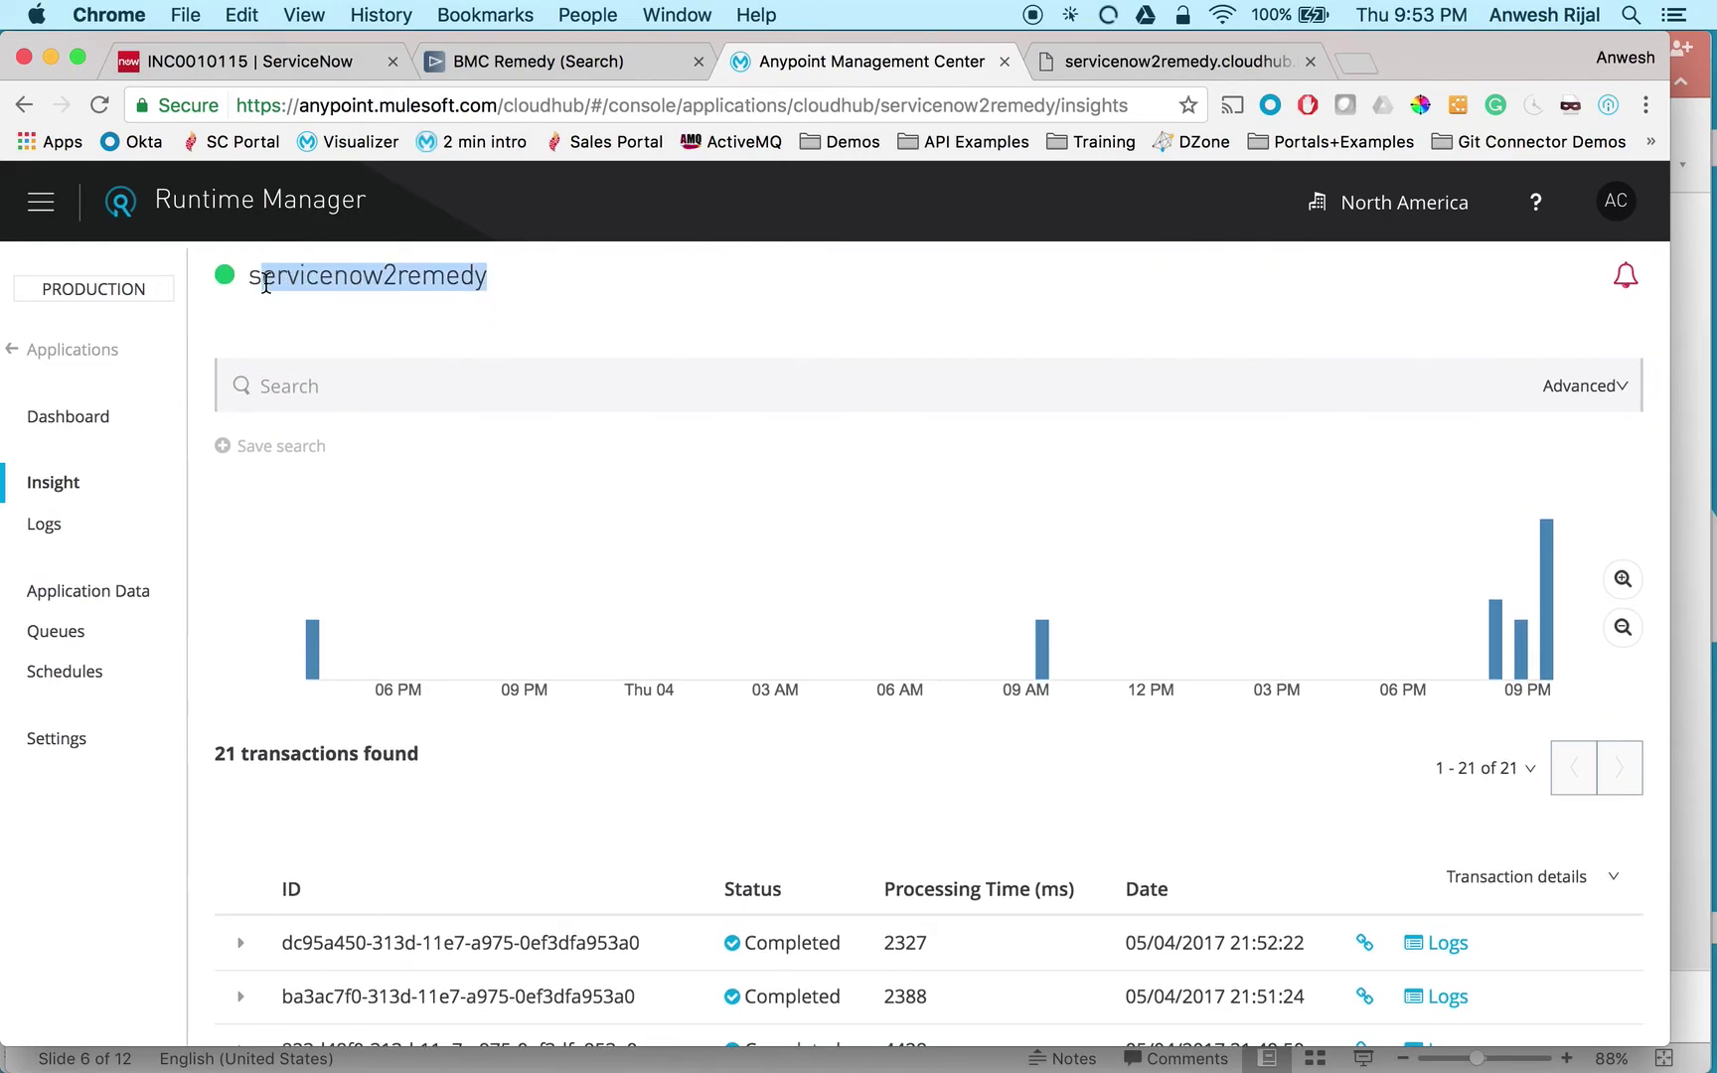
pyautogui.scroll(-2, 575, 457)
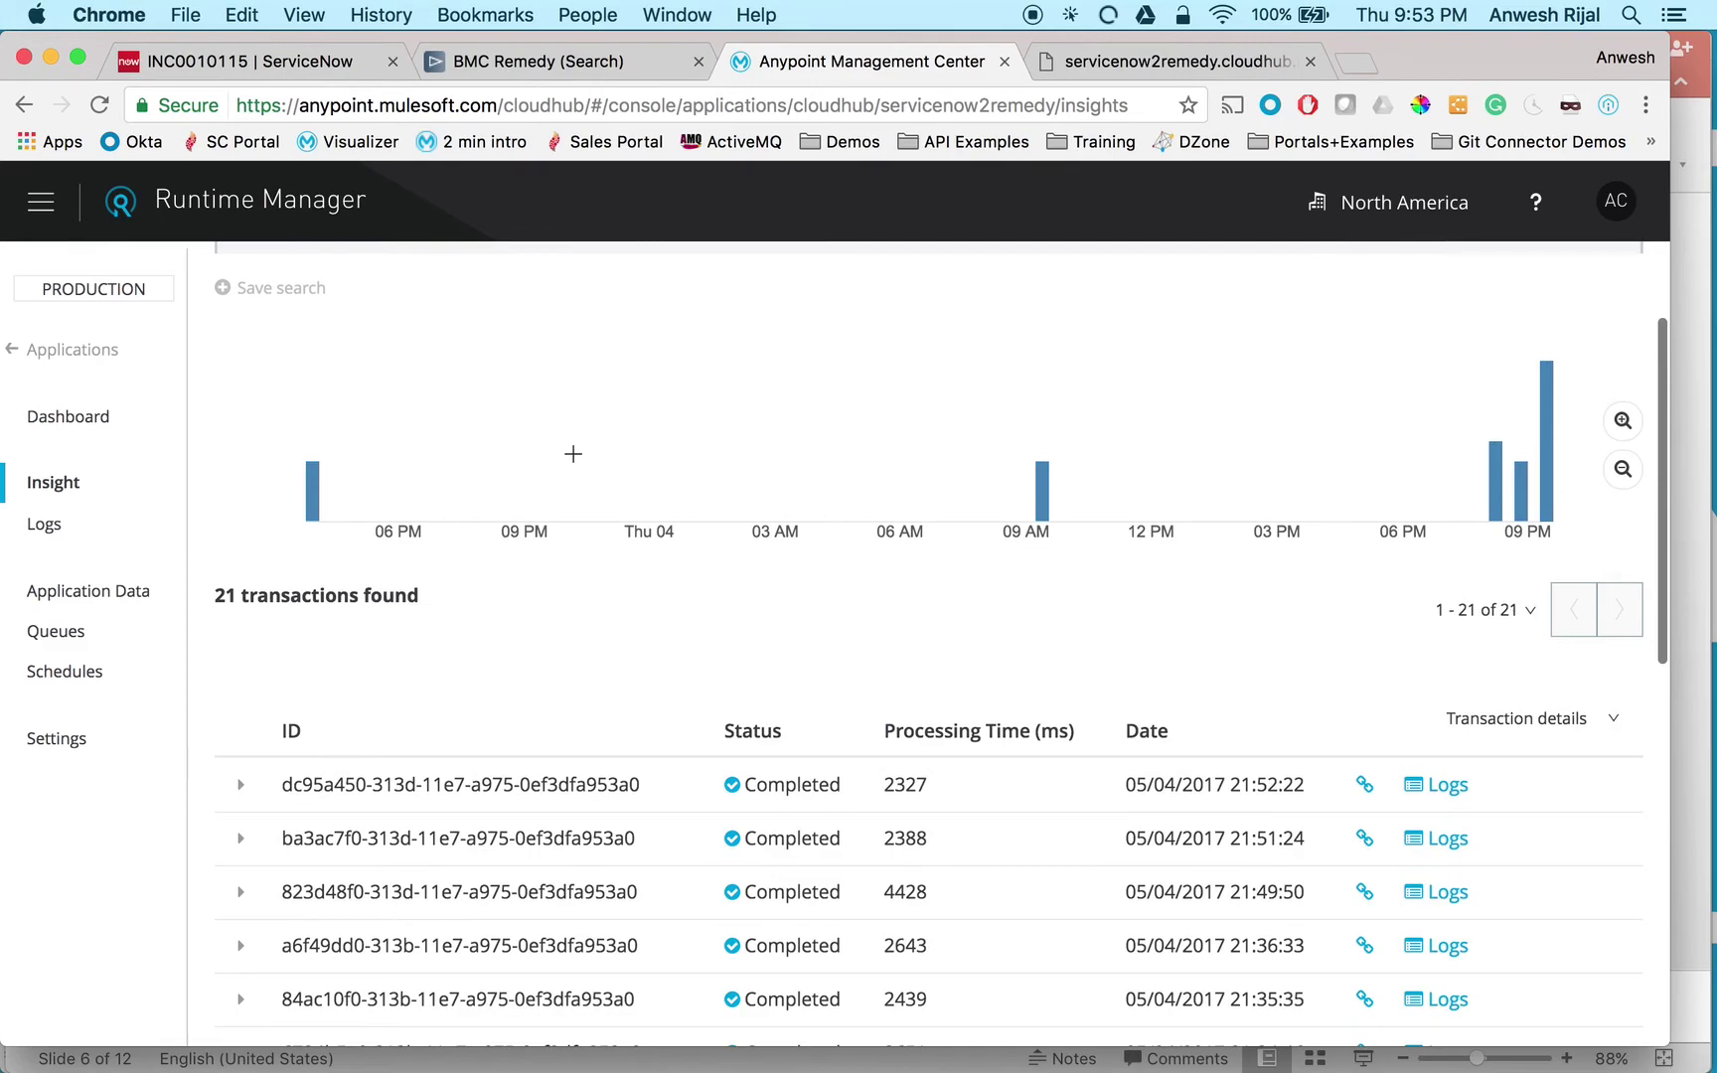
pyautogui.scroll(-2, 574, 457)
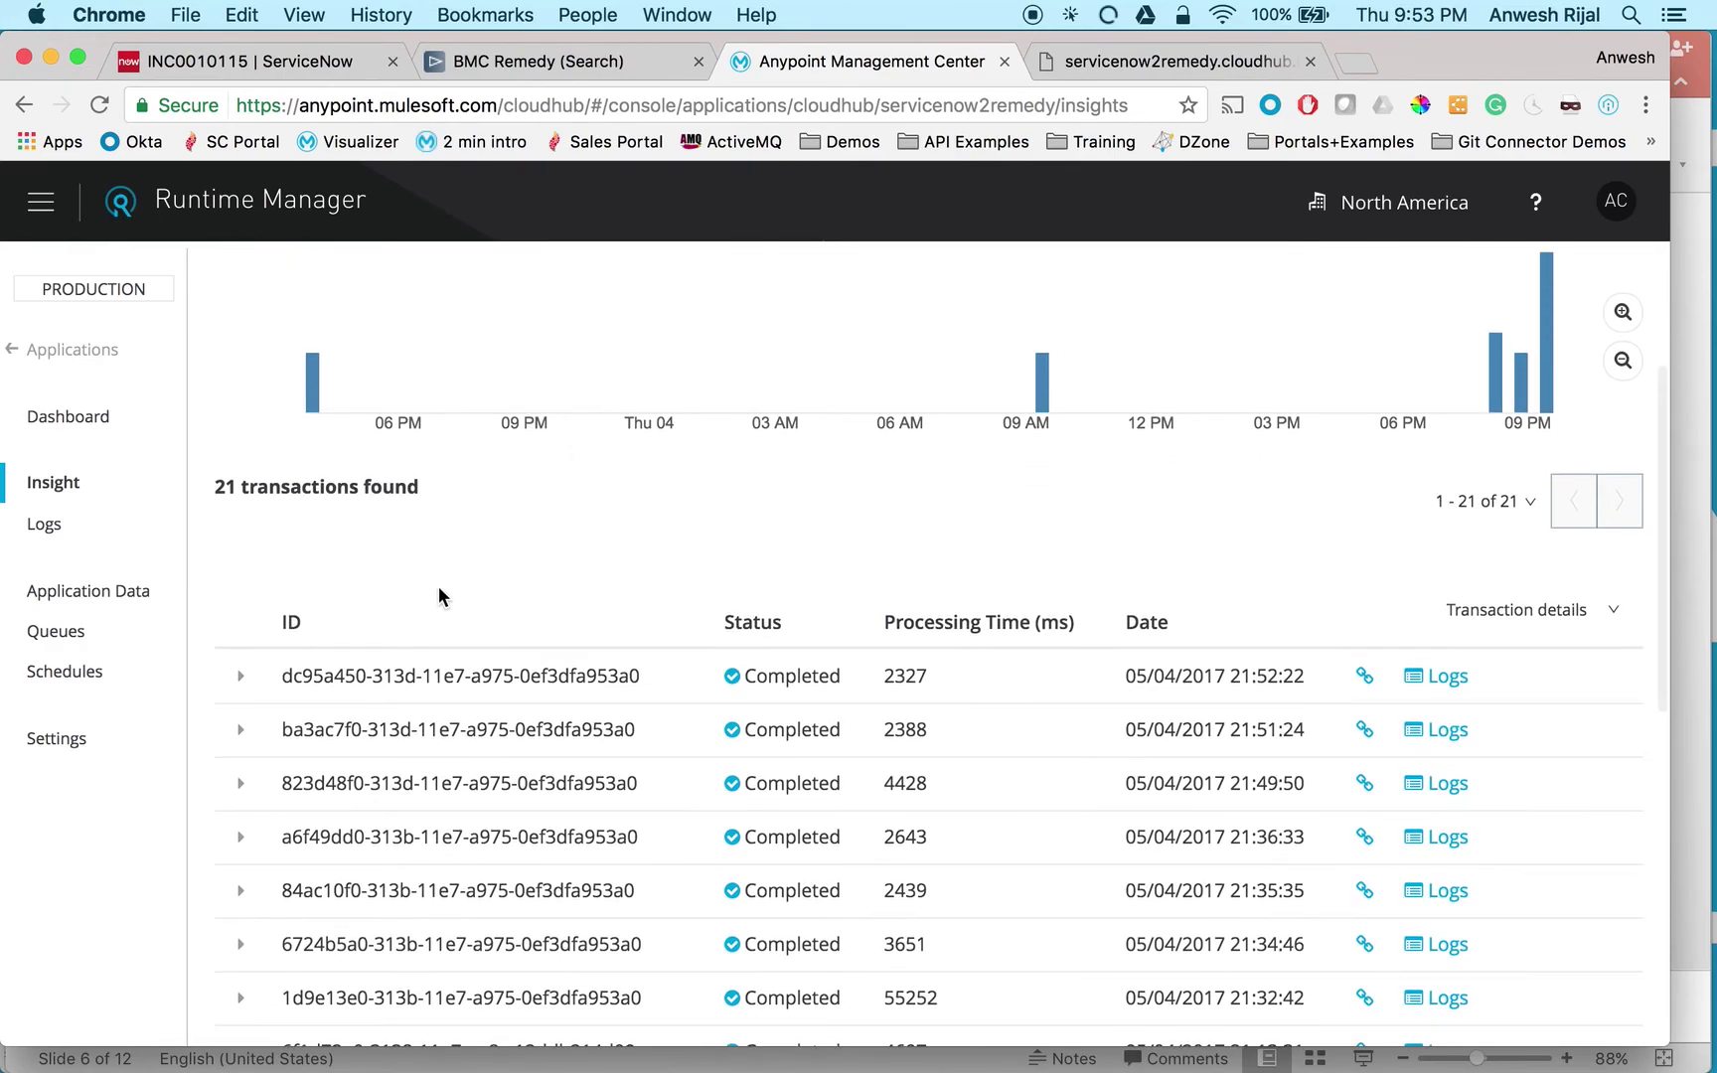
pyautogui.scroll(2, 384, 613)
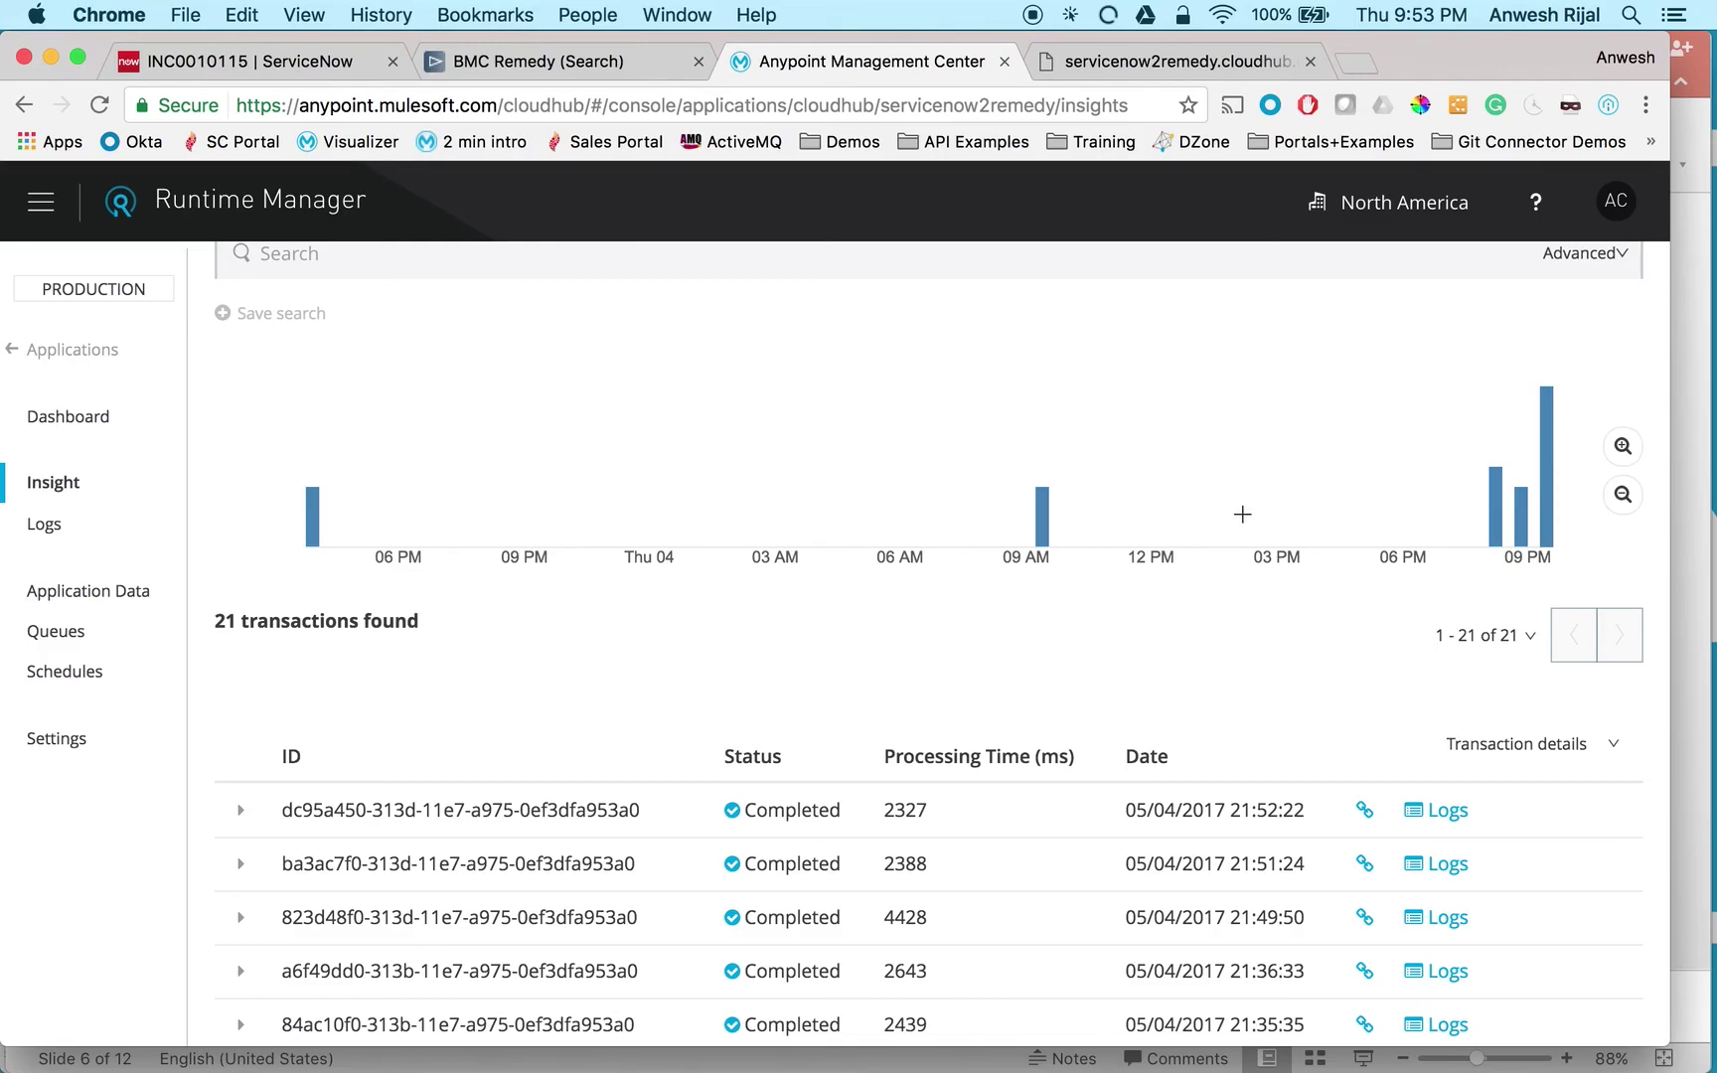
pyautogui.scroll(-4, 889, 686)
pyautogui.scroll(-7, 793, 702)
pyautogui.scroll(5, 790, 693)
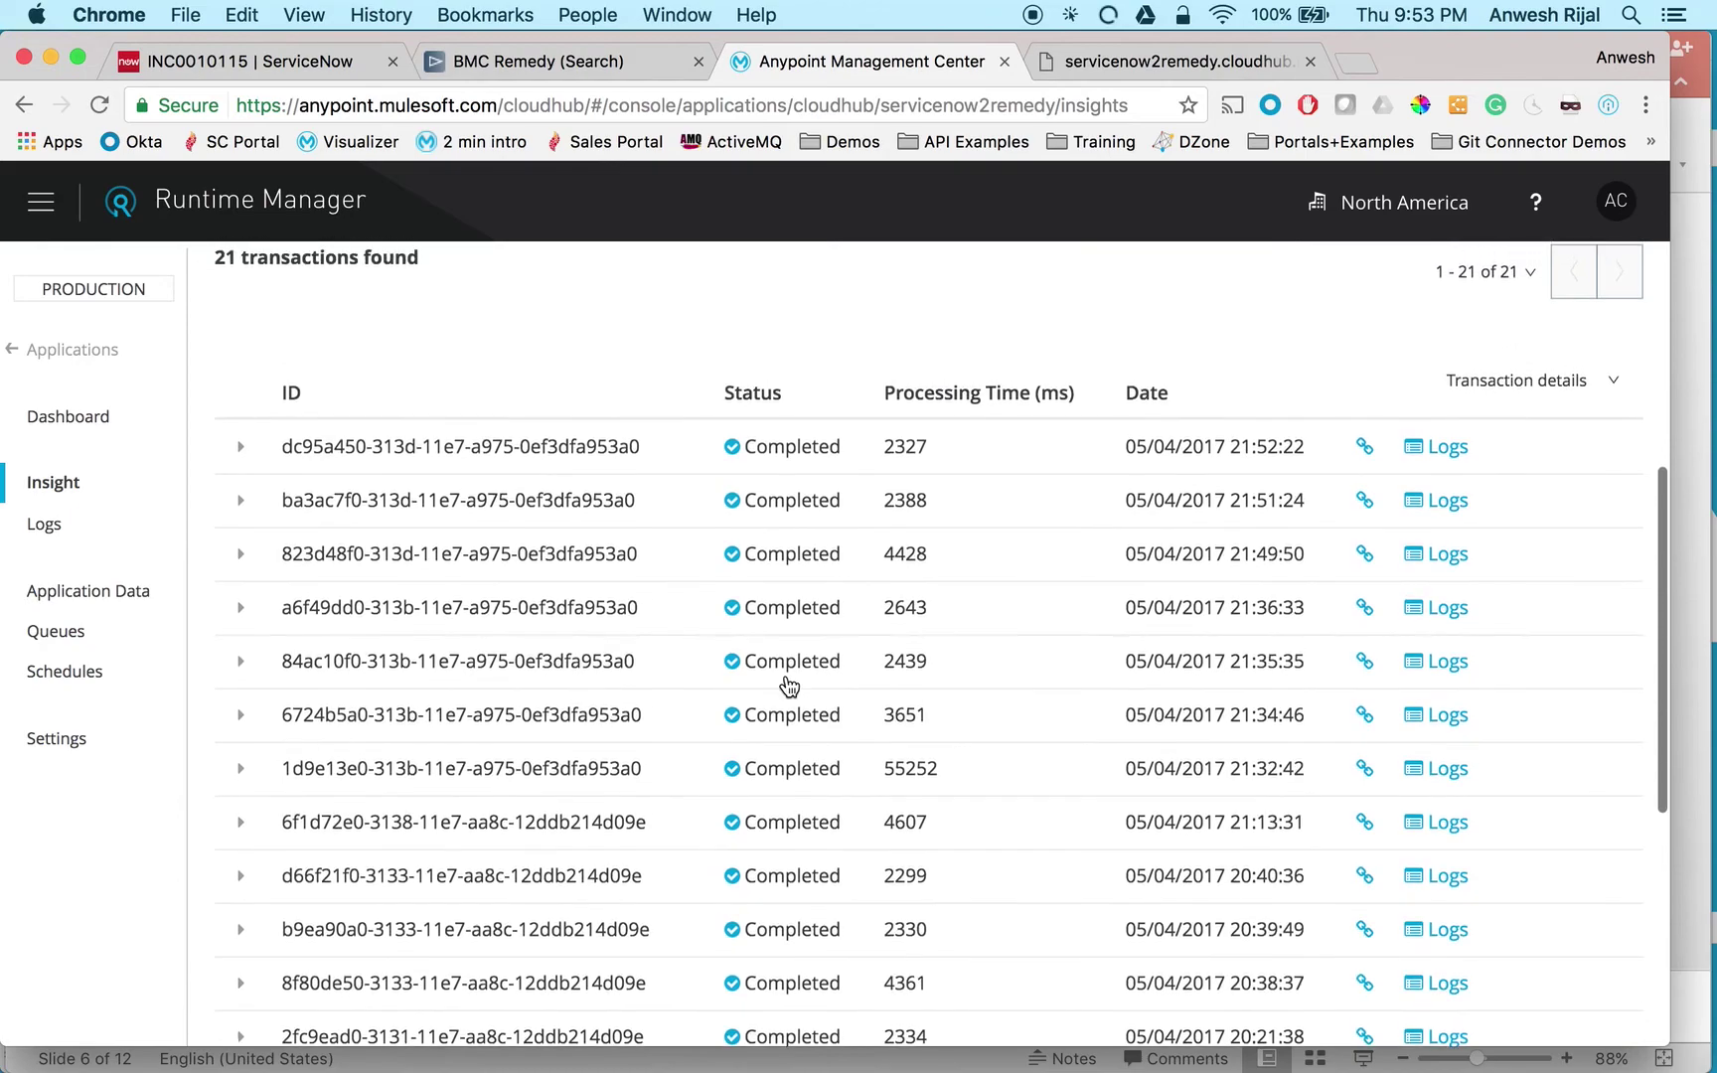
# - Expand the latest transaction, from 21:52:22, and check the Remedy incident number in its business event
pyautogui.scroll(4, 790, 685)
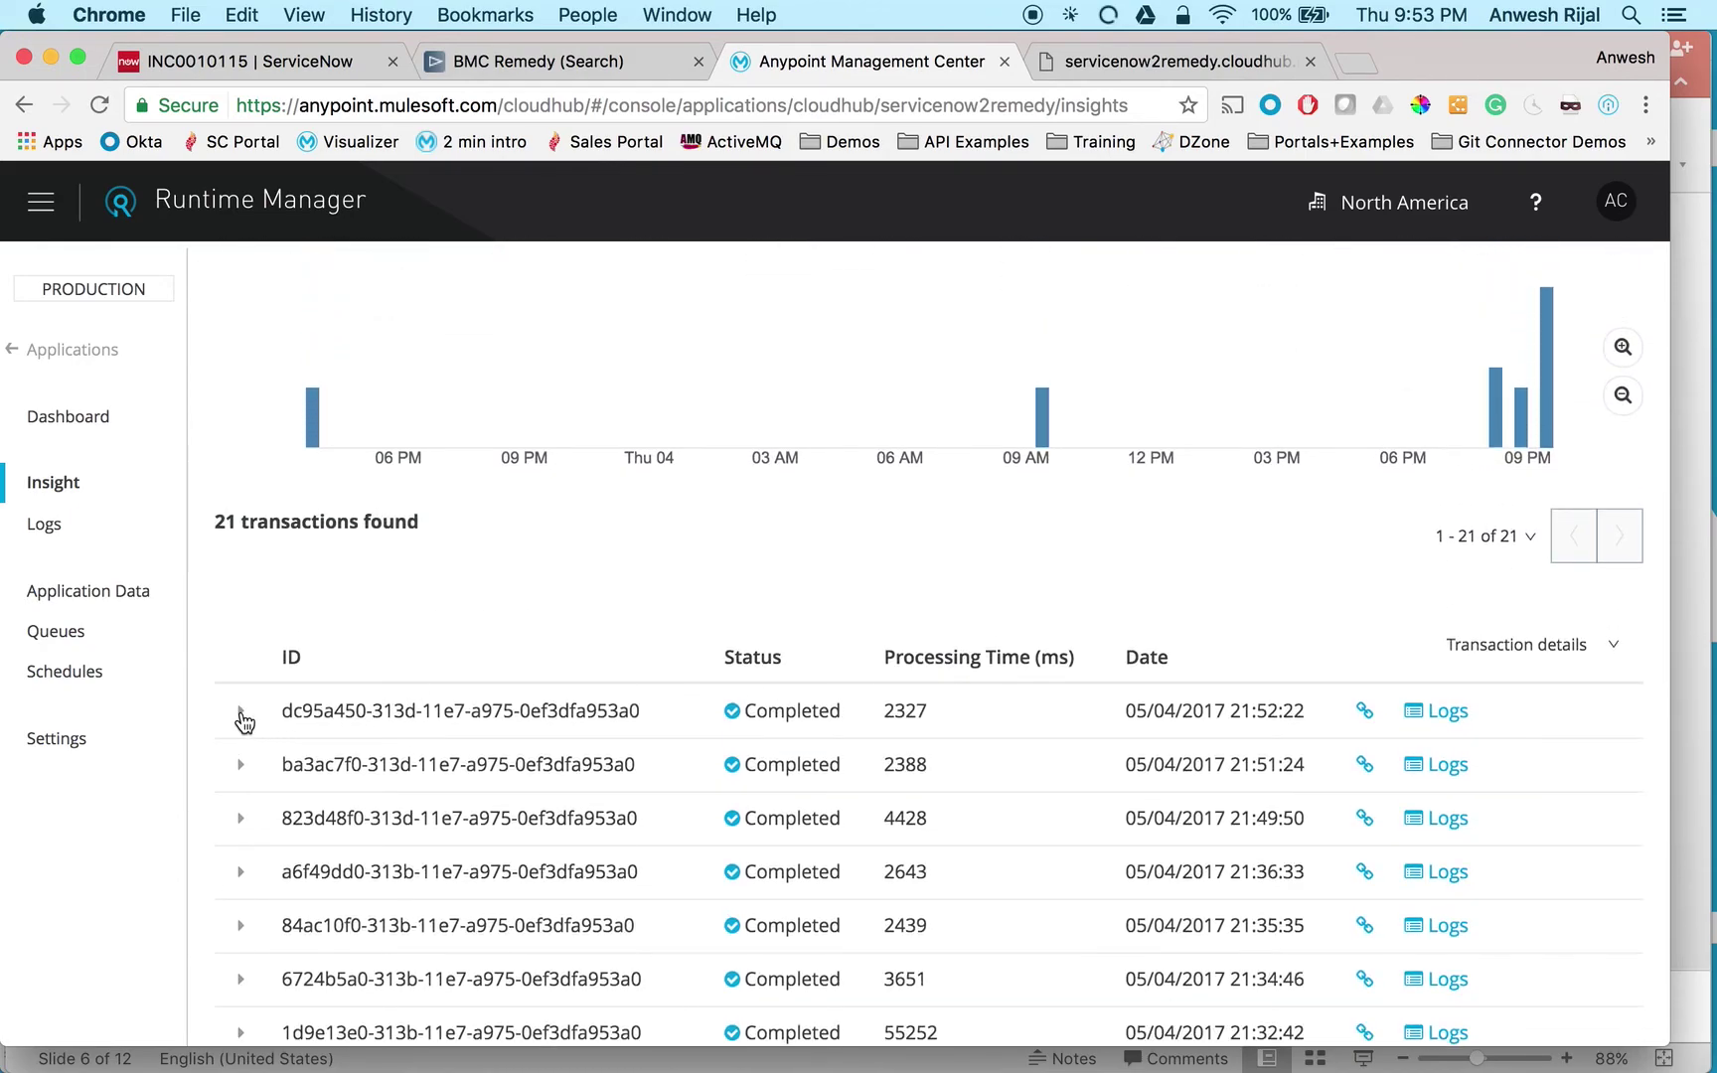
pyautogui.scroll(-2, 484, 635)
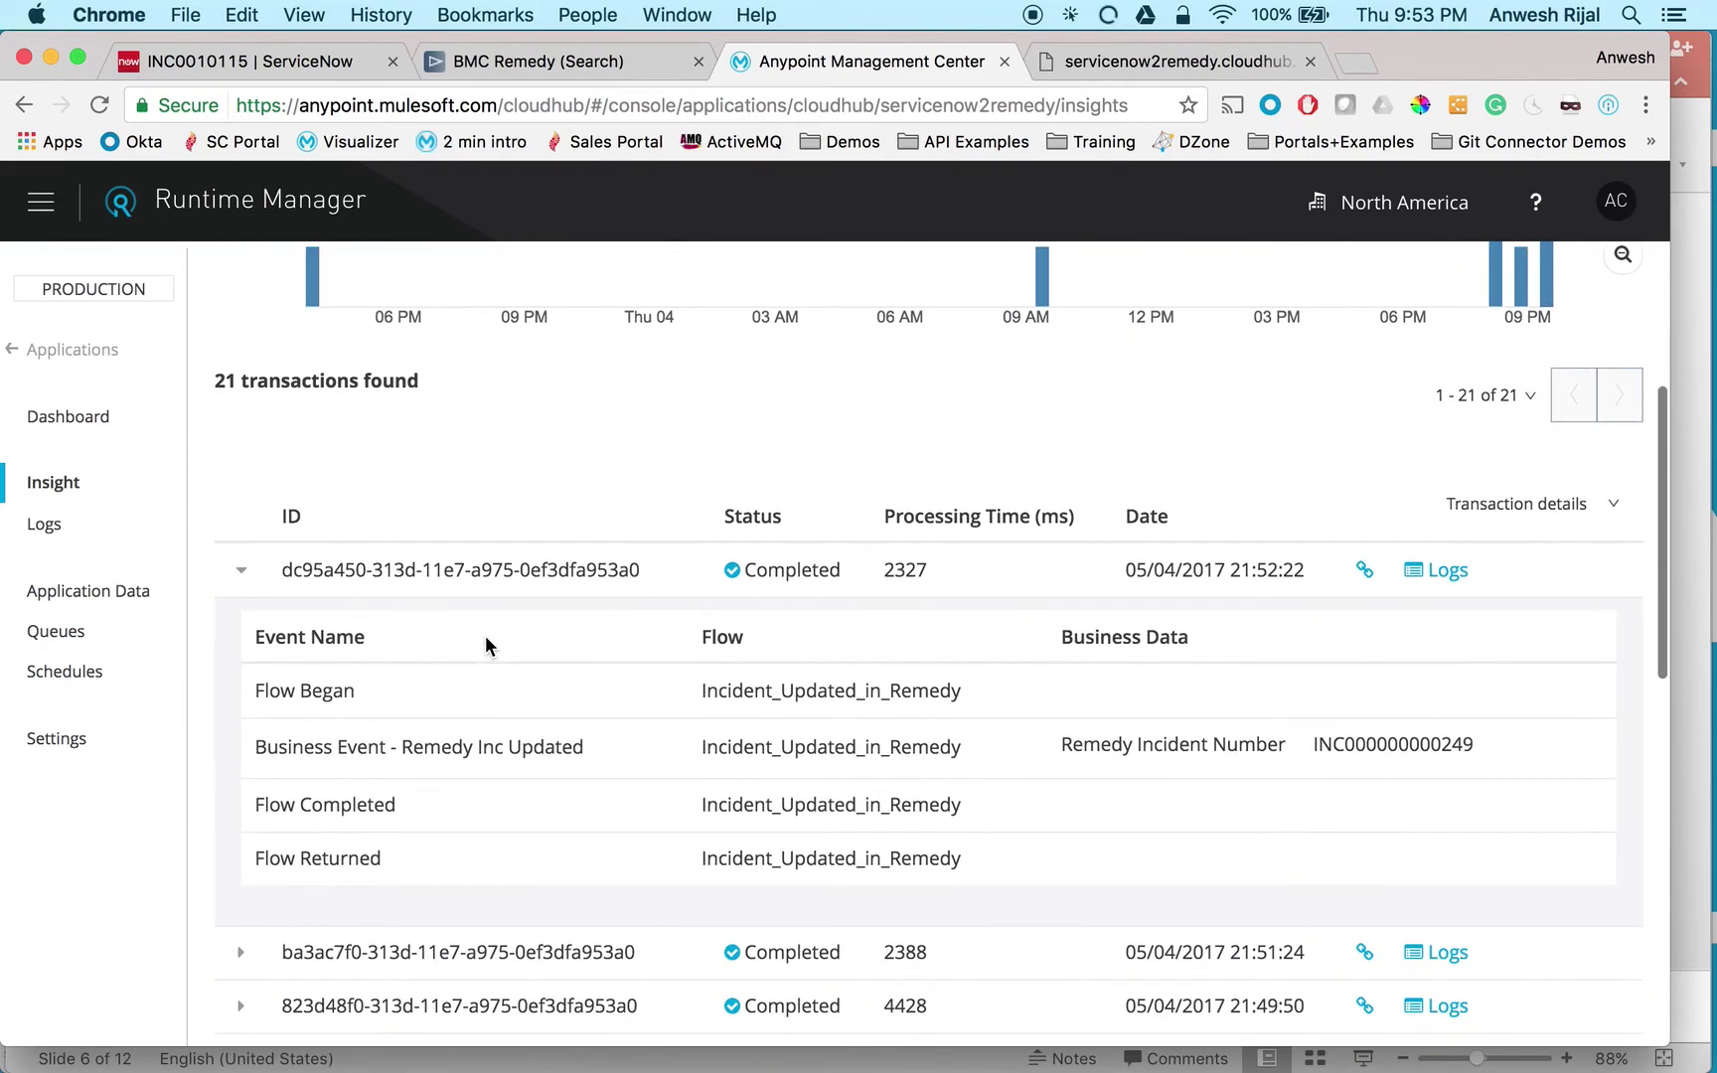
pyautogui.moveTo(1311, 746); pyautogui.dragTo(1475, 745)
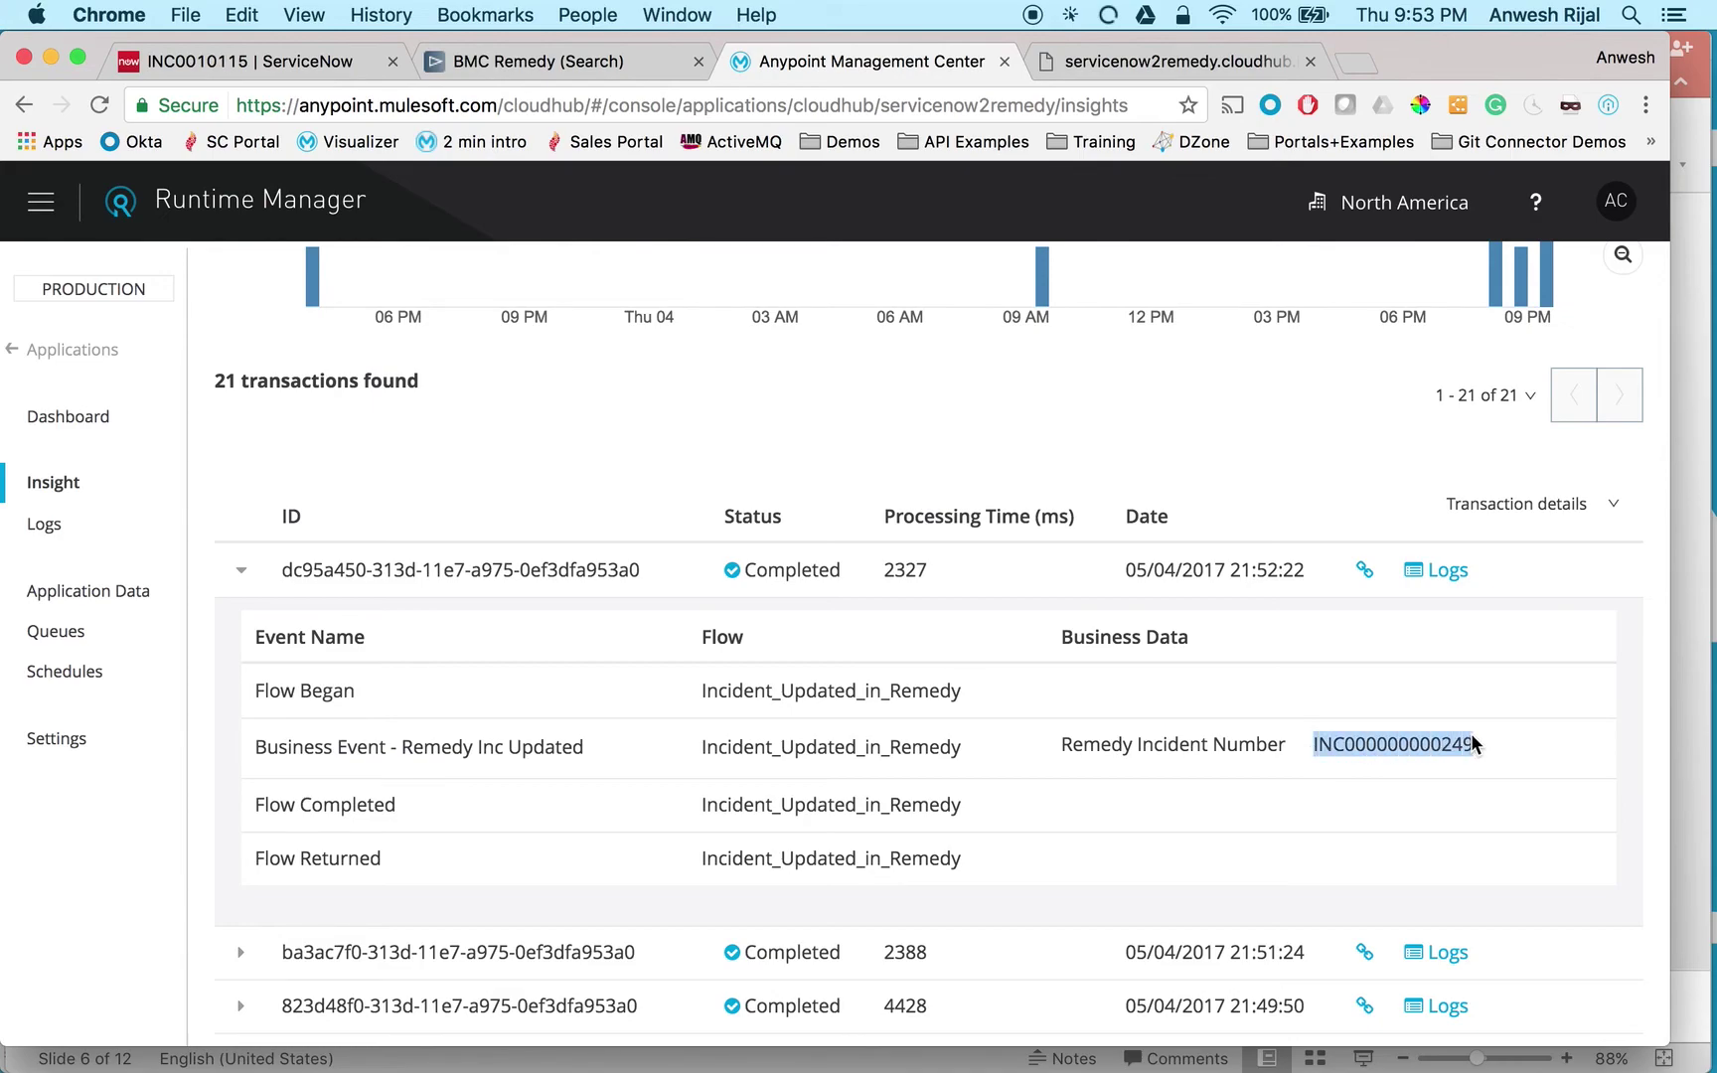
pyautogui.scroll(-2, 1381, 743)
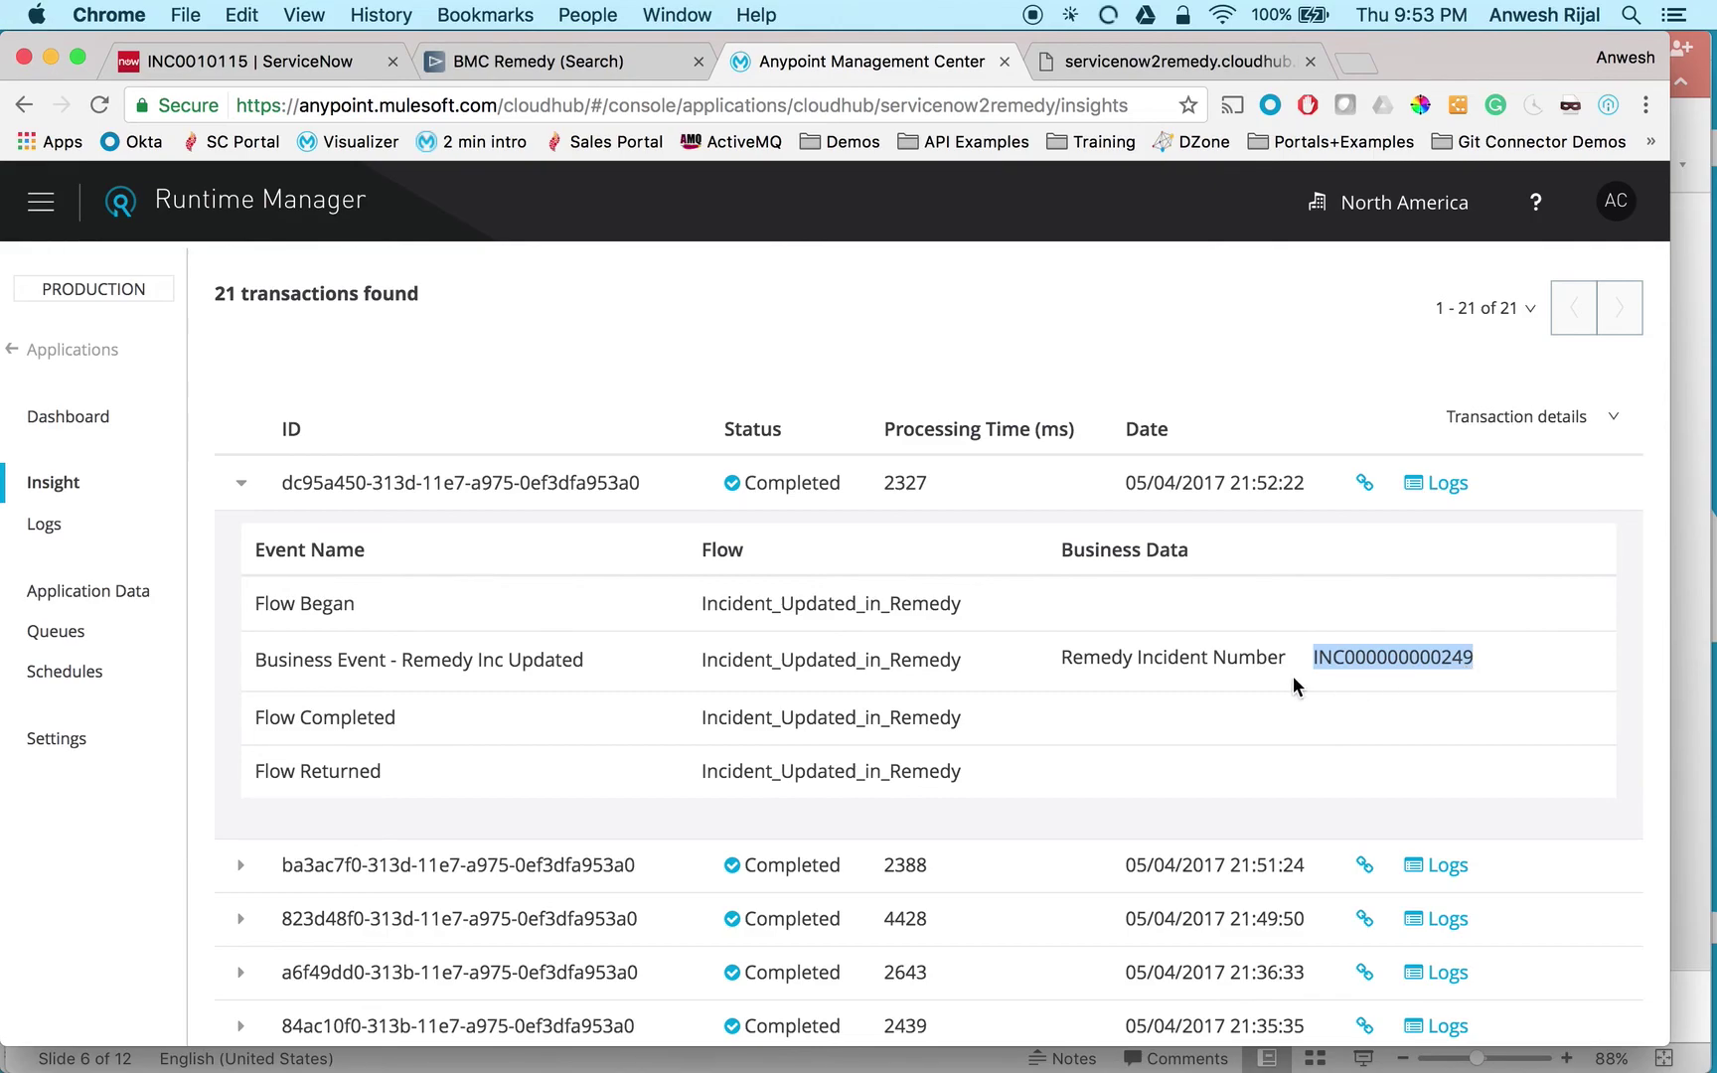
pyautogui.scroll(-3, 1003, 750)
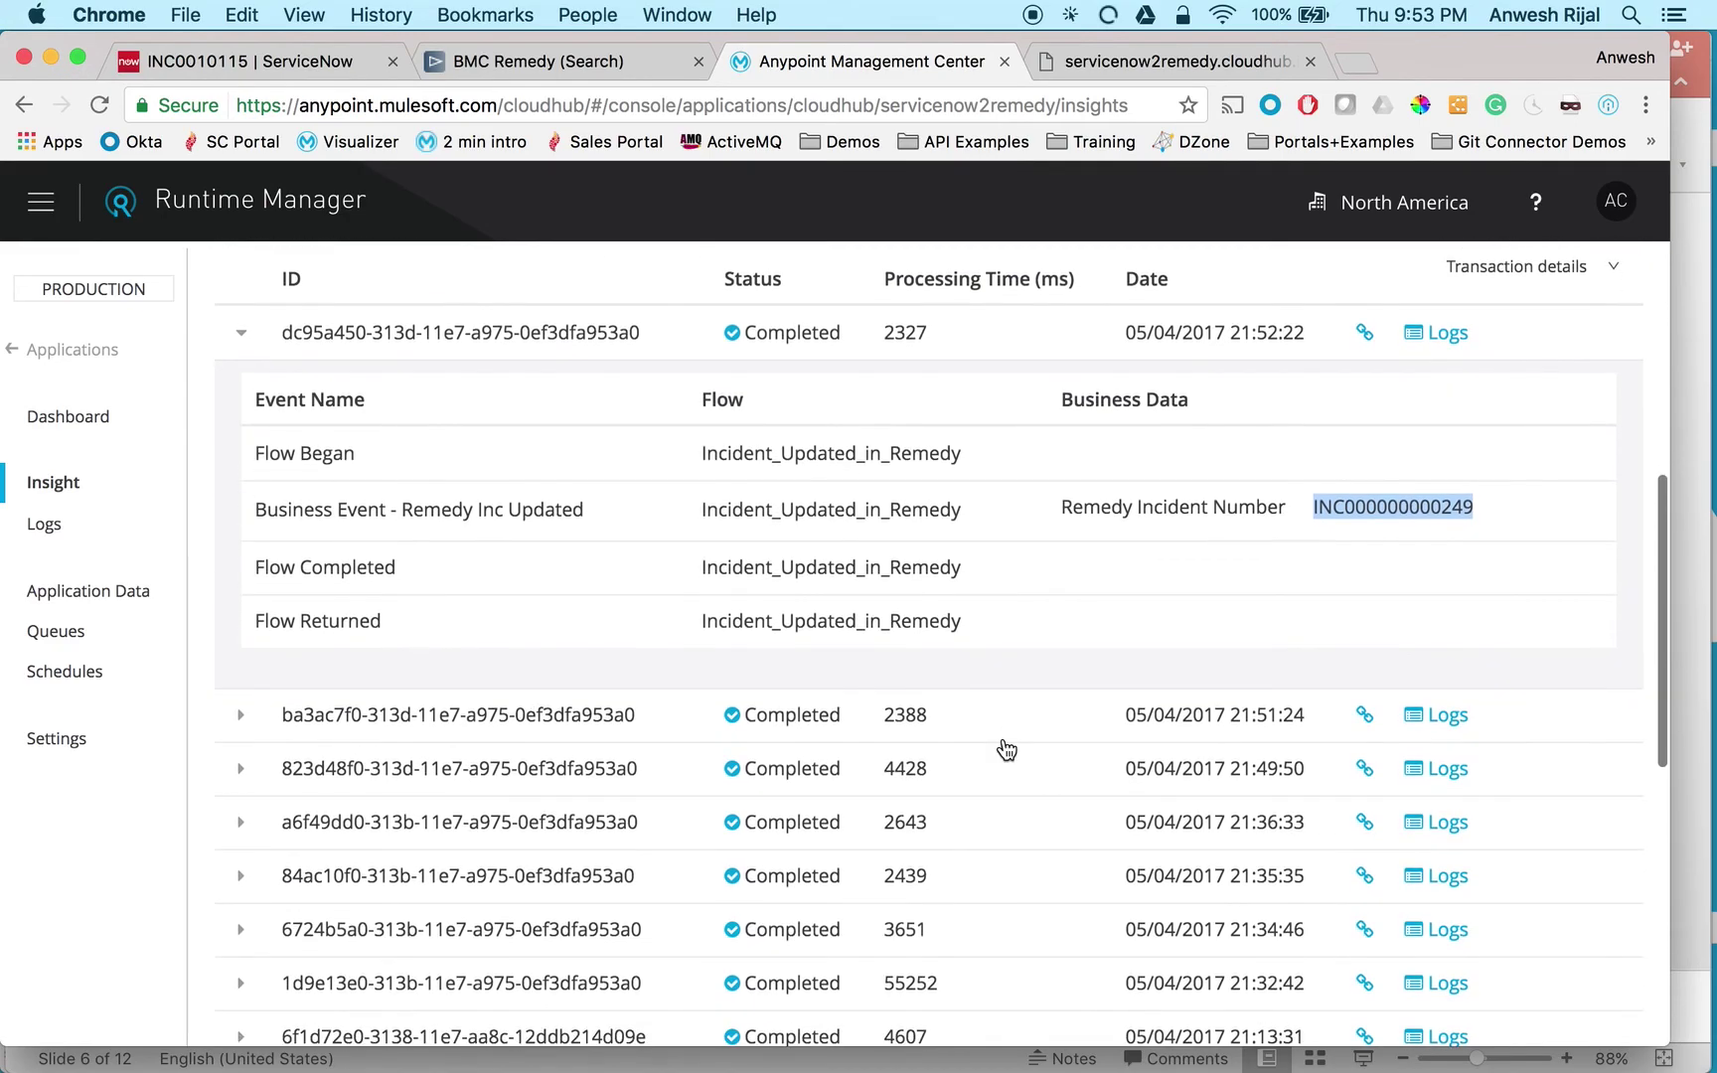
# - Inspect the events of the 21:51:24 transaction, collapse it, and check the ServiceNow incident number in the 21:49:50 transaction
pyautogui.click(239, 715)
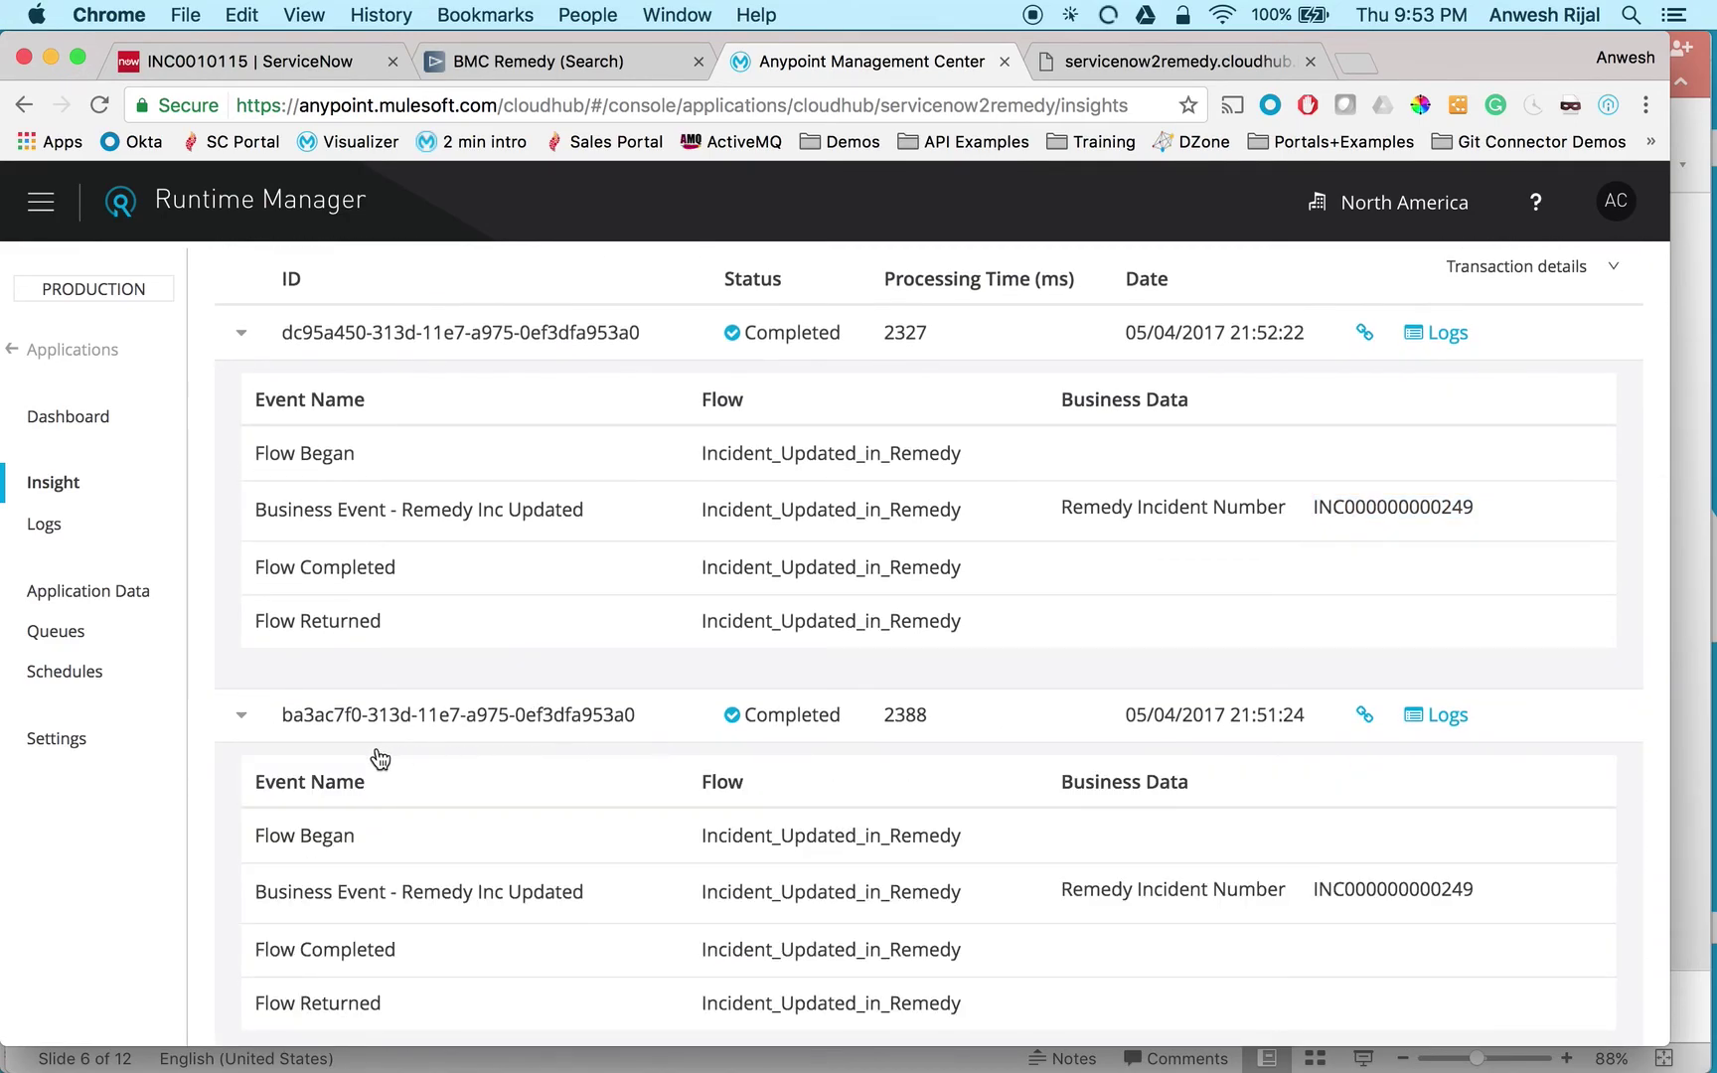
pyautogui.click(241, 715)
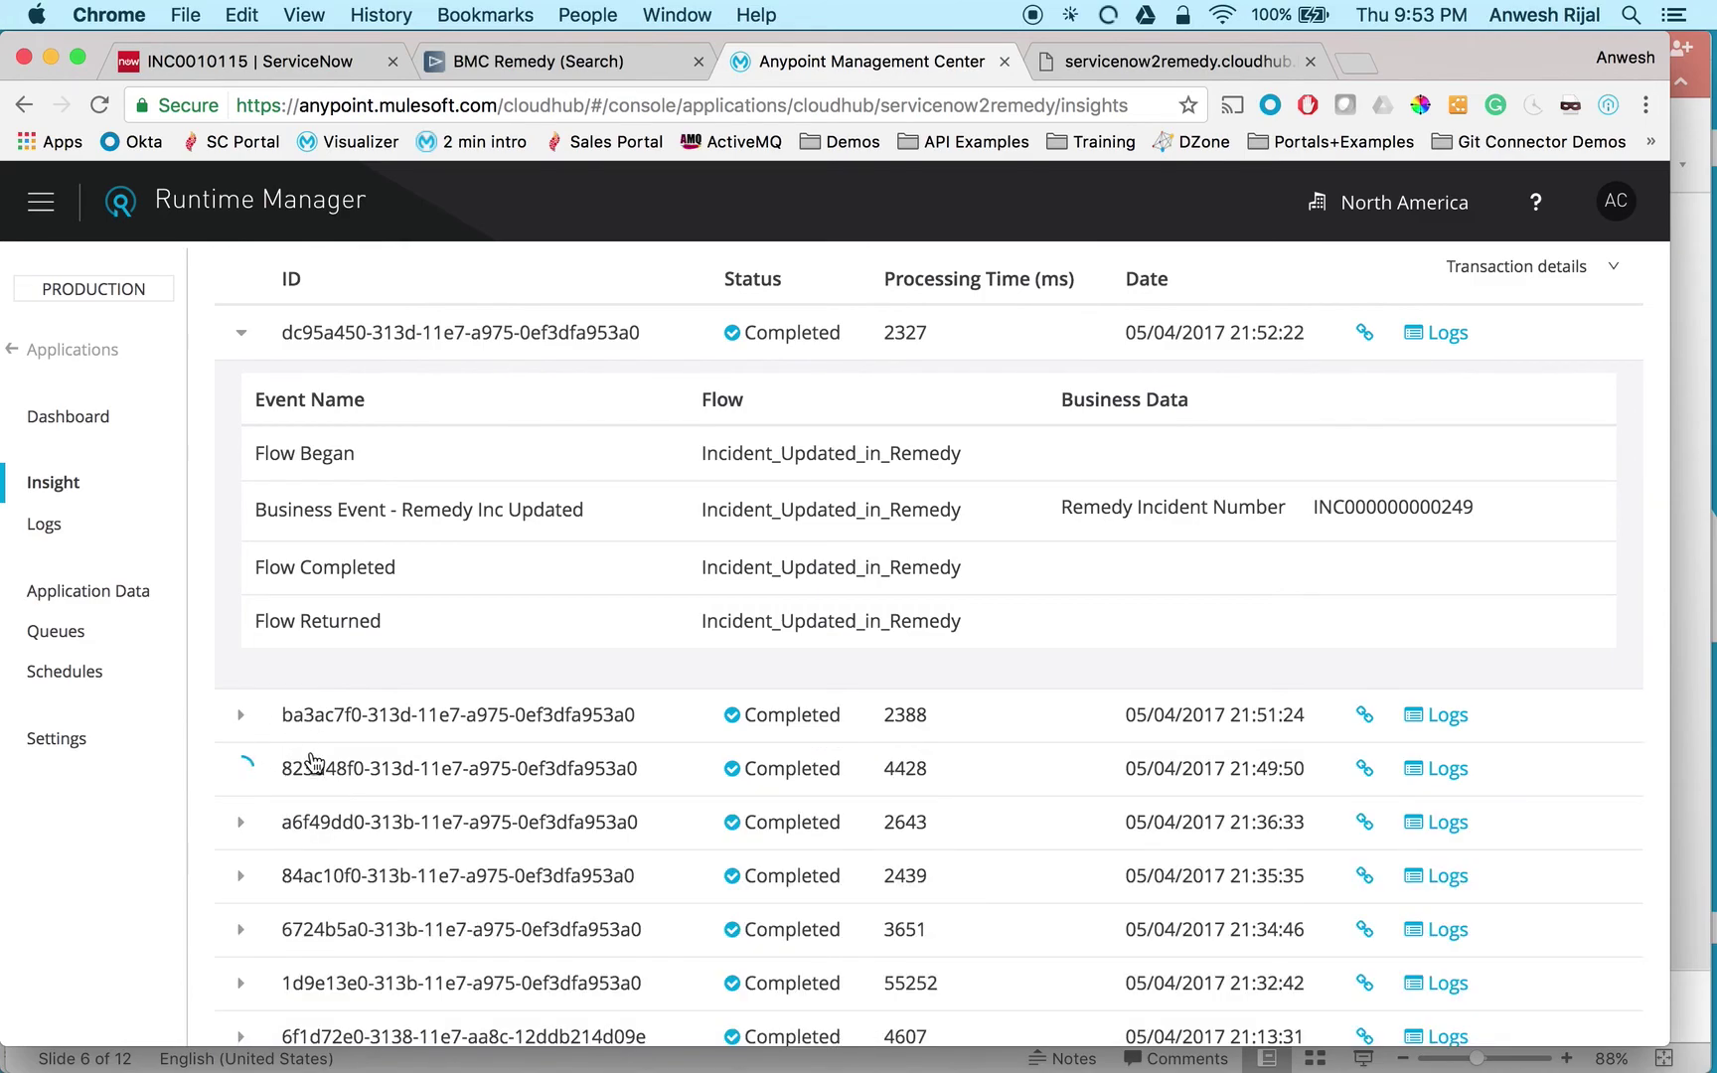
pyautogui.click(288, 768)
pyautogui.scroll(-5, 397, 770)
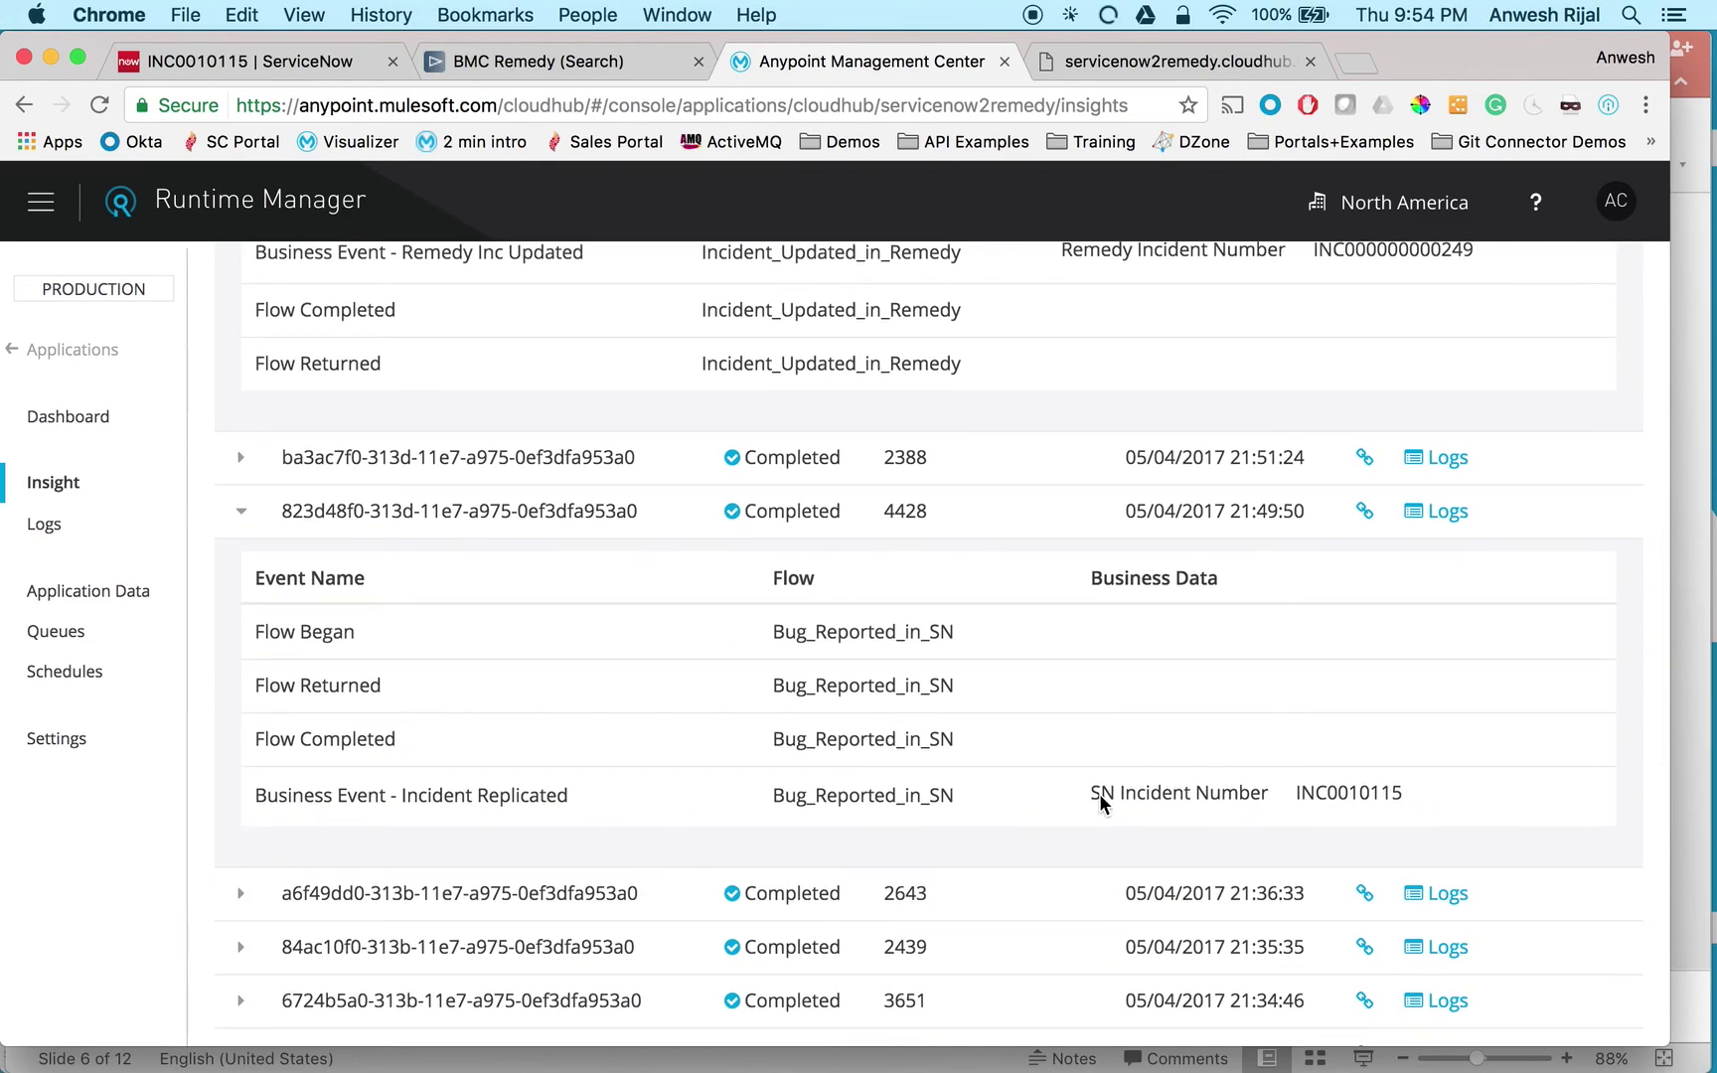
pyautogui.moveTo(1293, 793); pyautogui.dragTo(1404, 795)
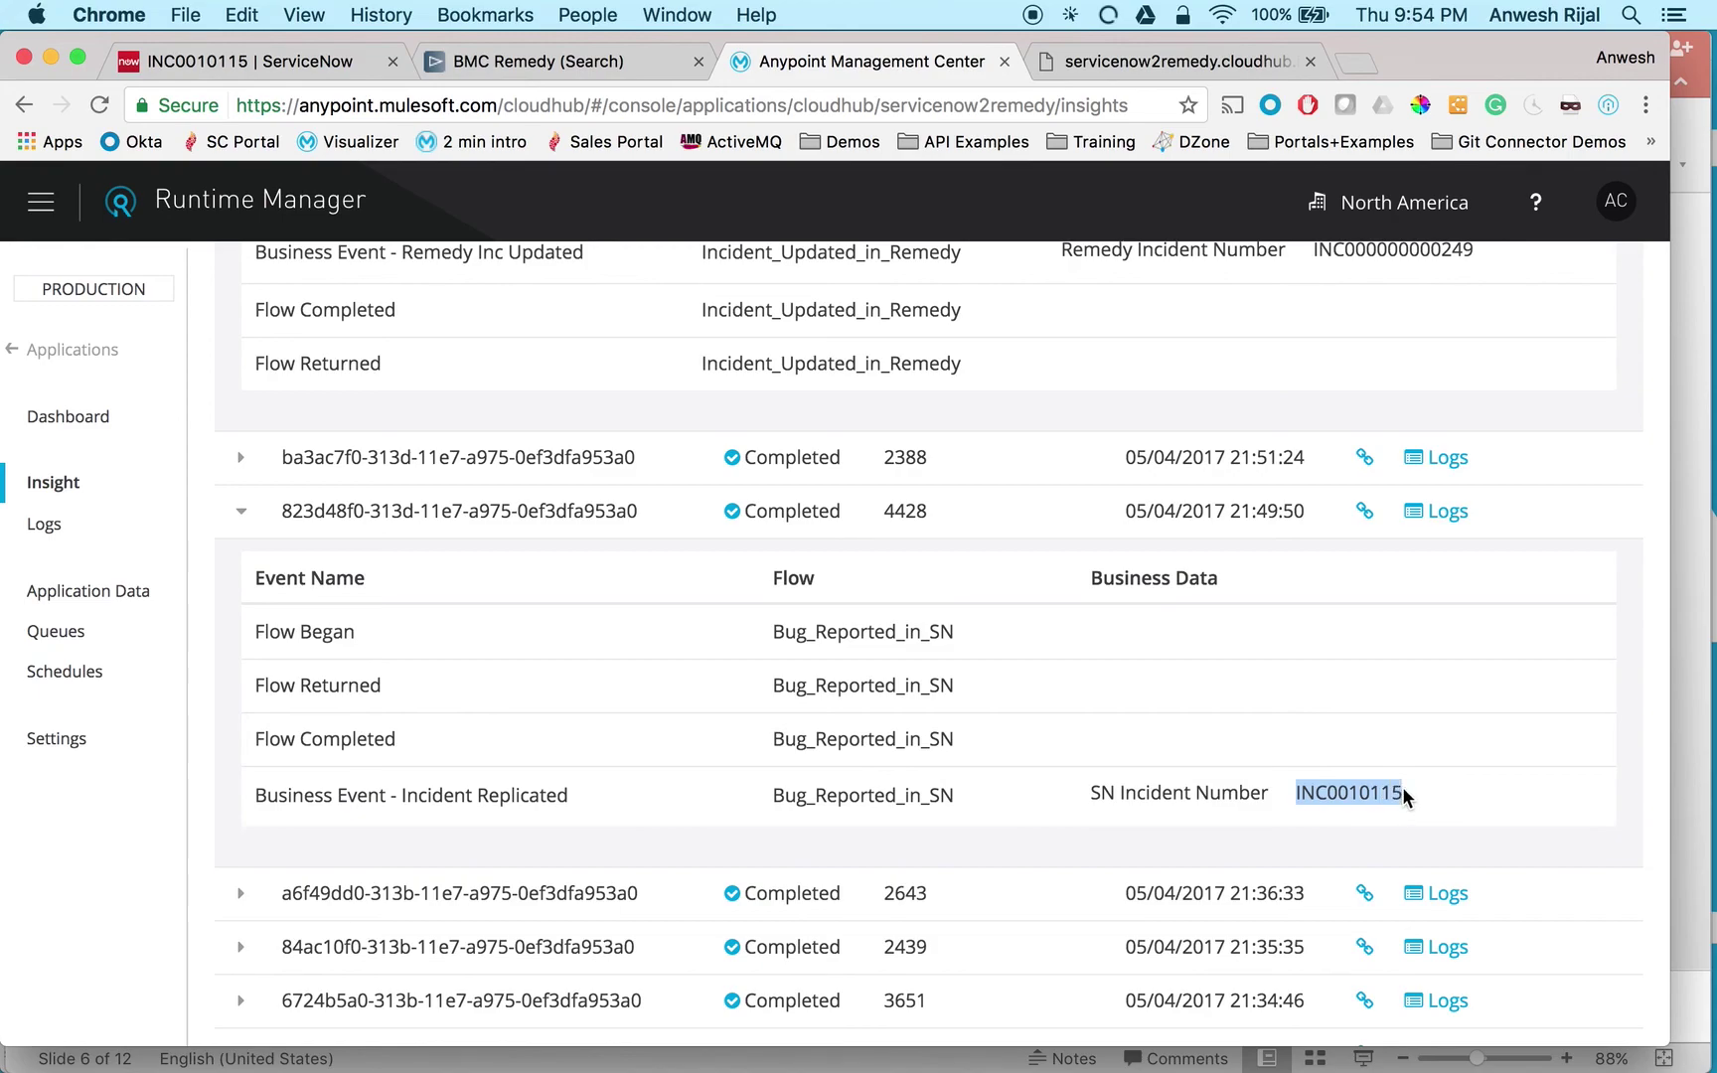
# - Recheck the Remedy incident number in the latest transaction and return to the transaction chart overview
pyautogui.scroll(3, 1405, 794)
pyautogui.moveTo(1315, 396); pyautogui.dragTo(1475, 402)
pyautogui.scroll(4, 1356, 507)
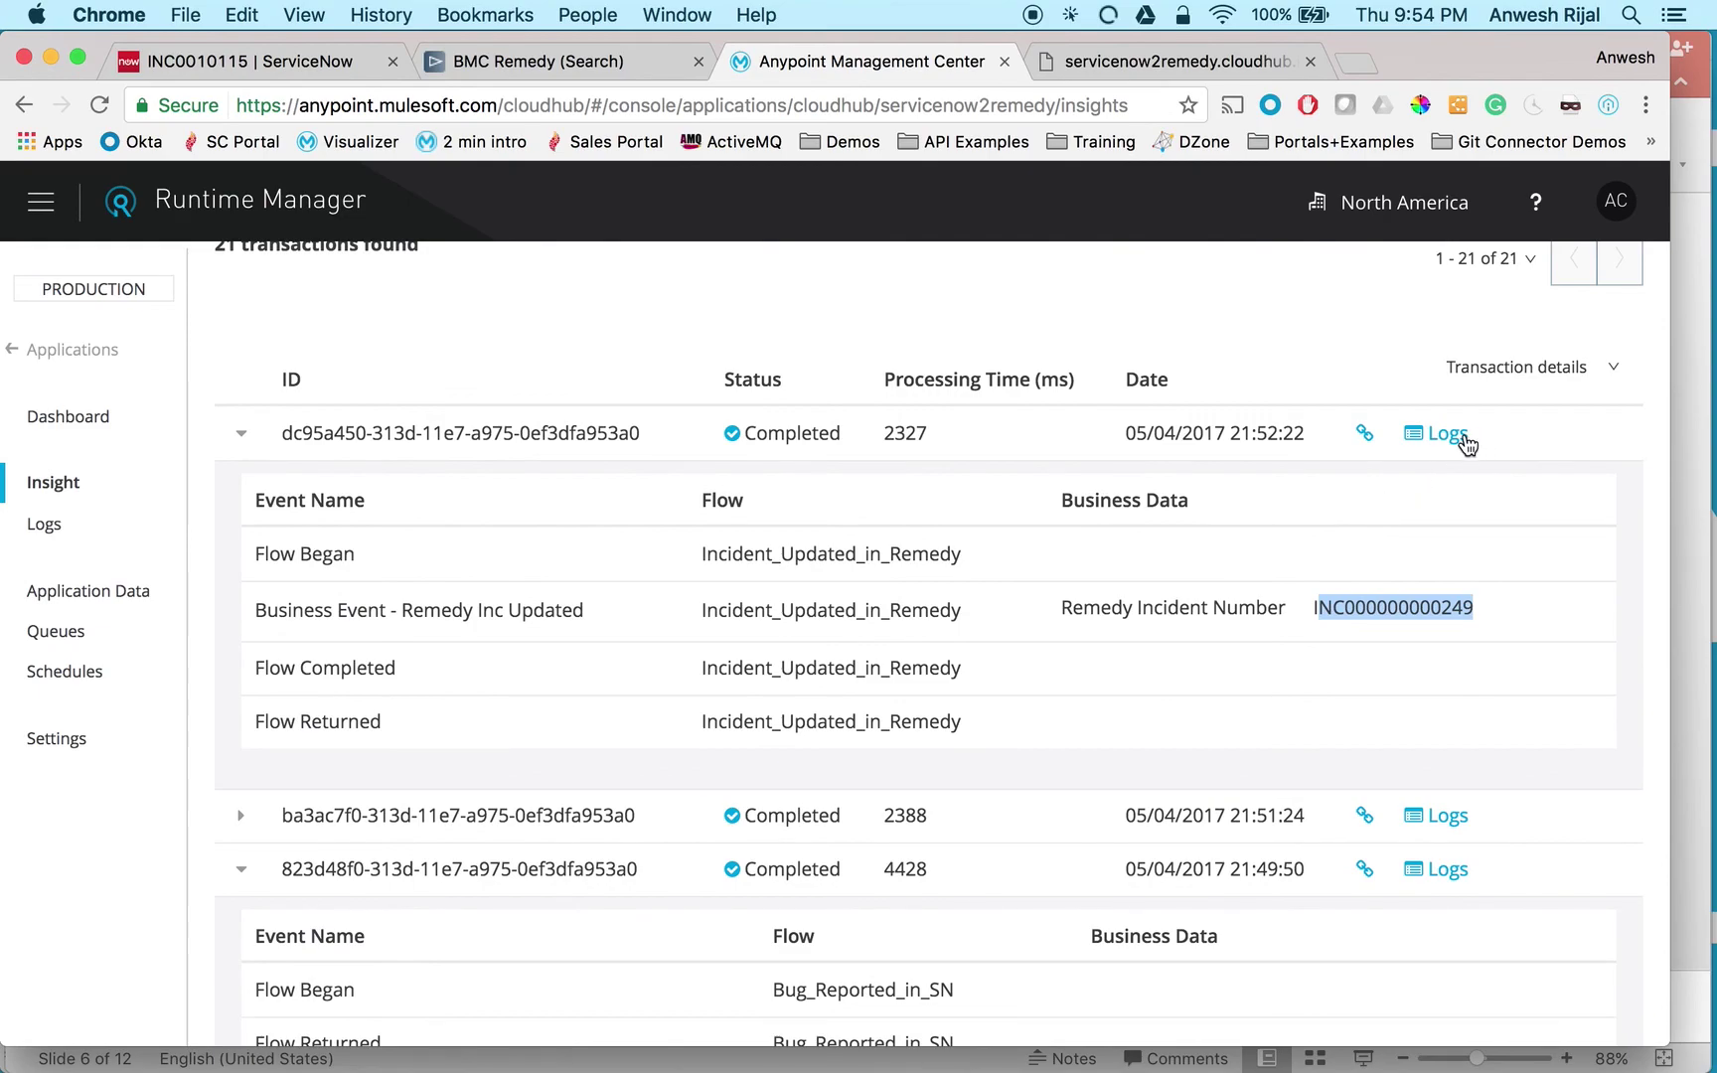
pyautogui.scroll(8, 1264, 646)
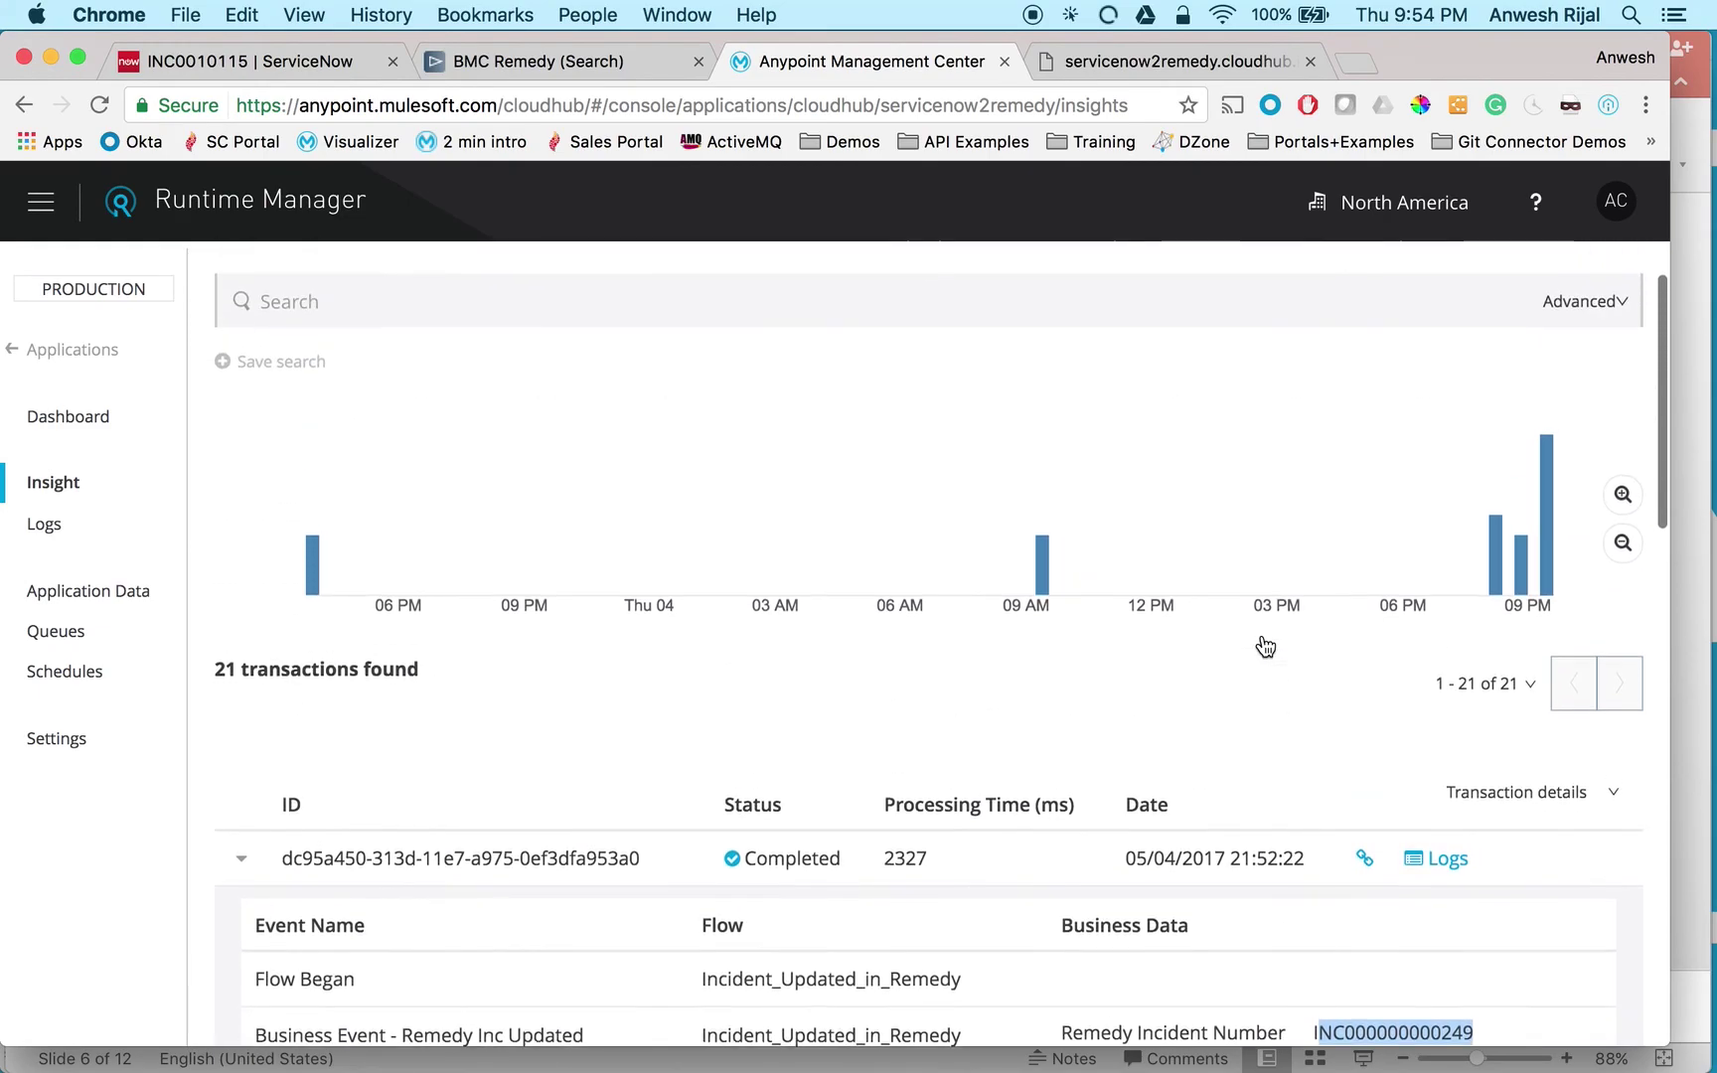
pyautogui.scroll(2, 1264, 647)
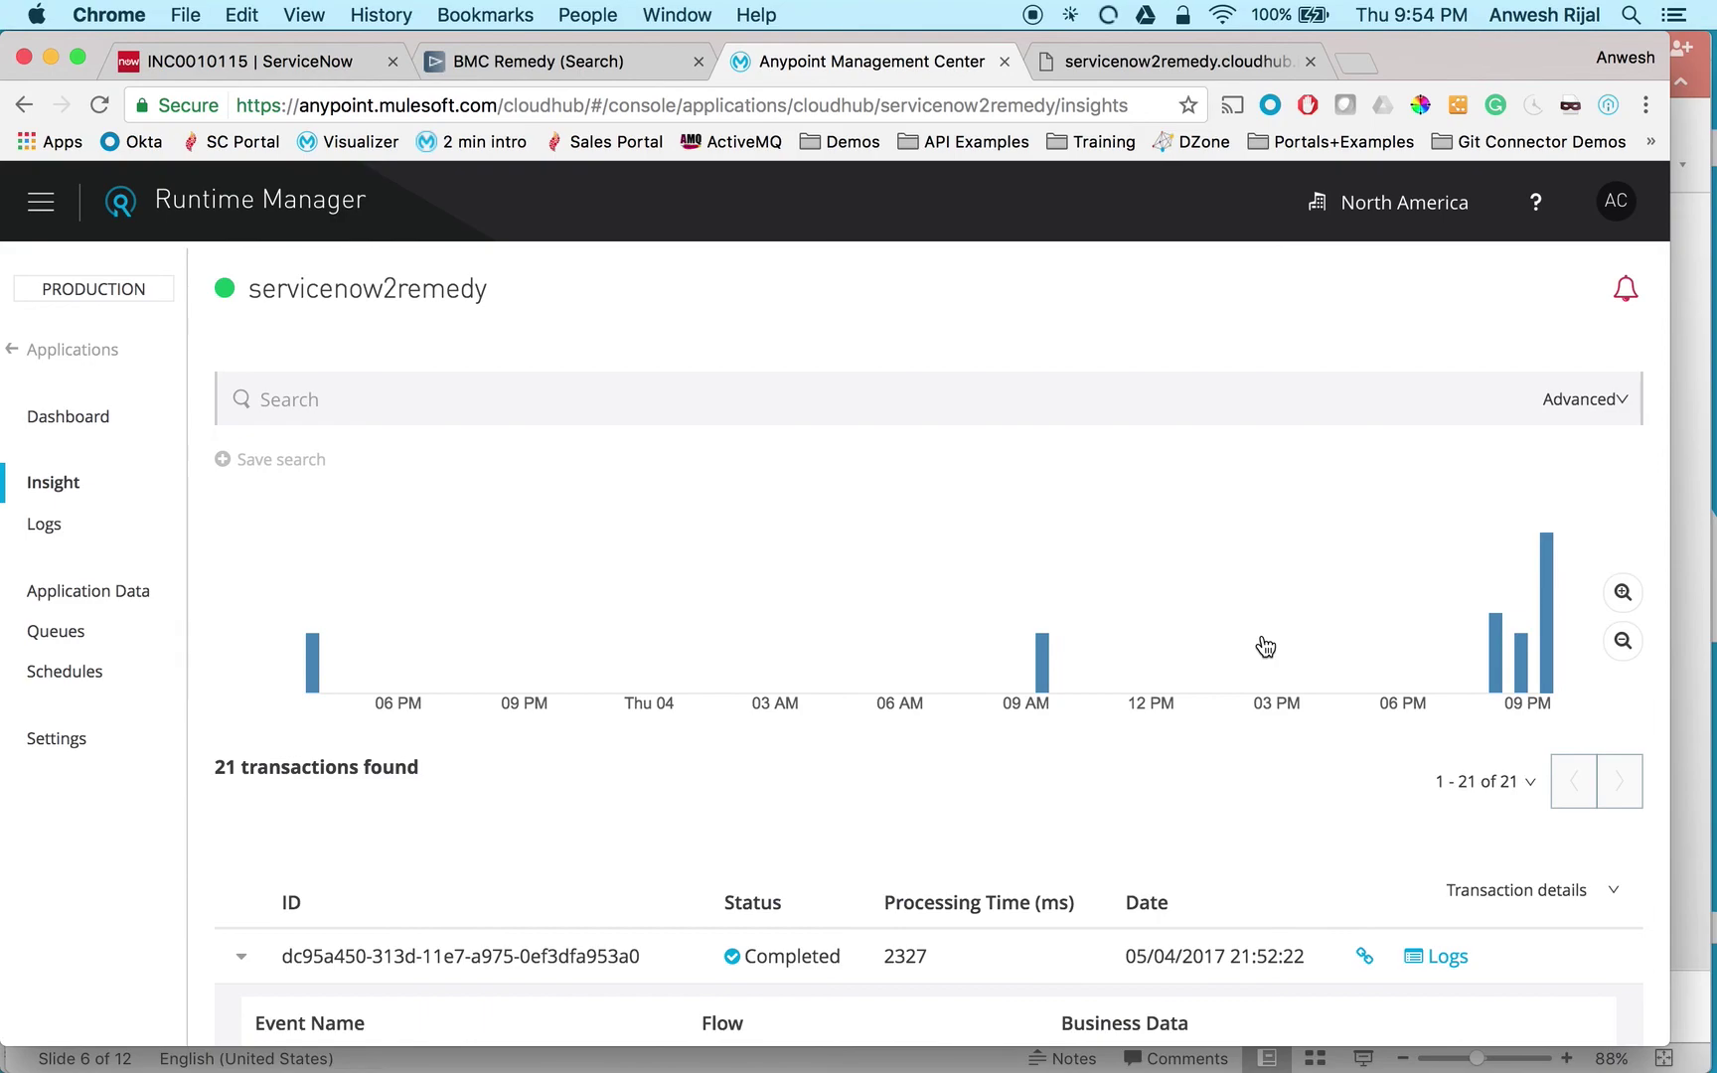